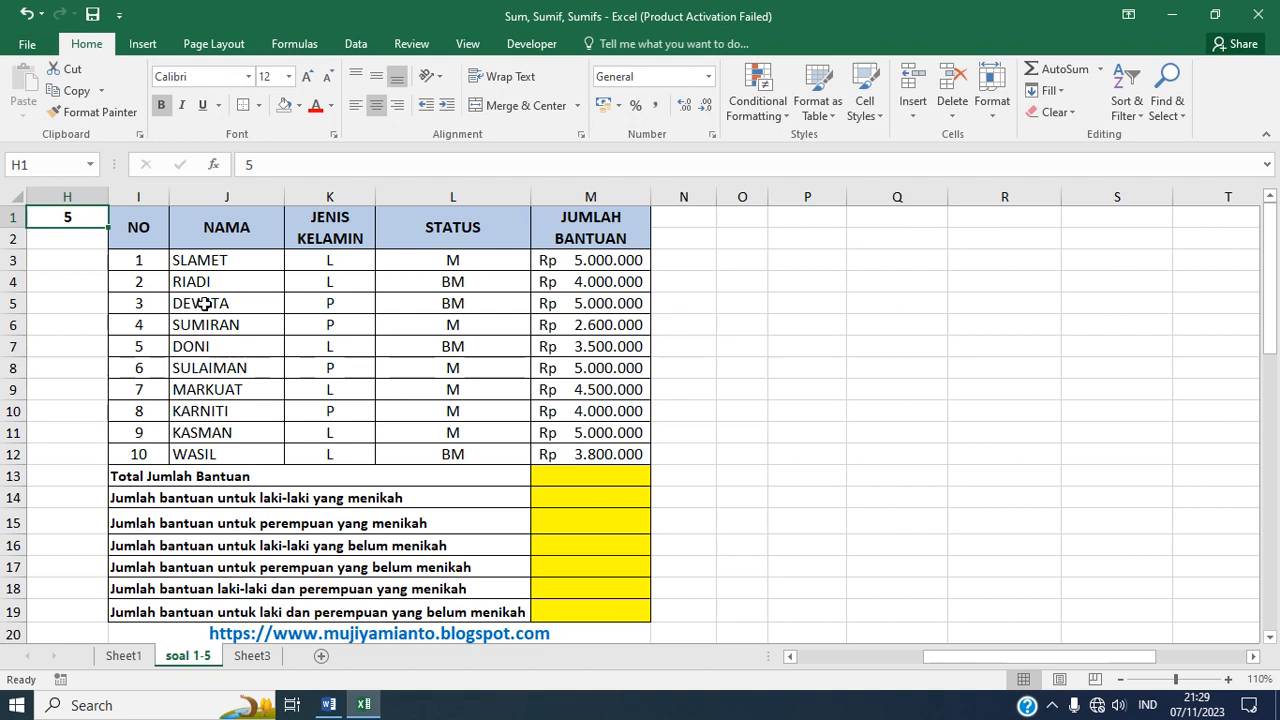
- Examine the table's headings, the gender and status codes, and the Total Jumlah Bantuan row
left_click(148, 233)
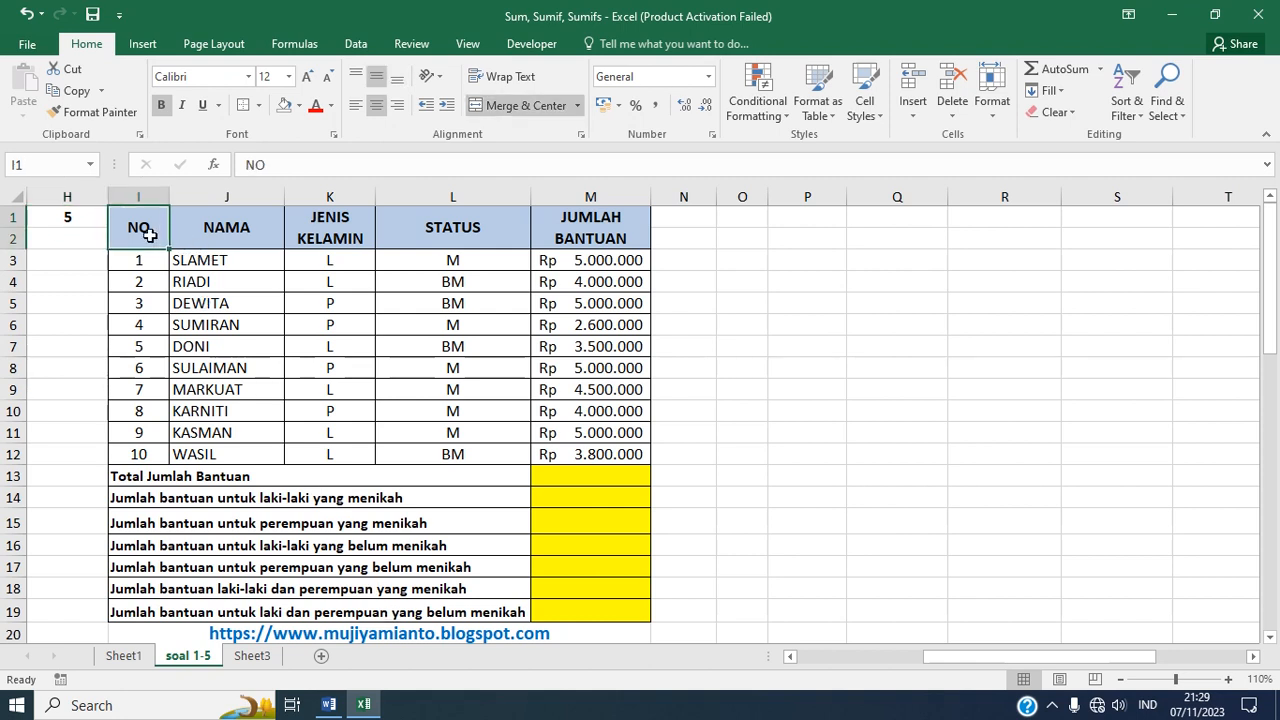
left_click(222, 232)
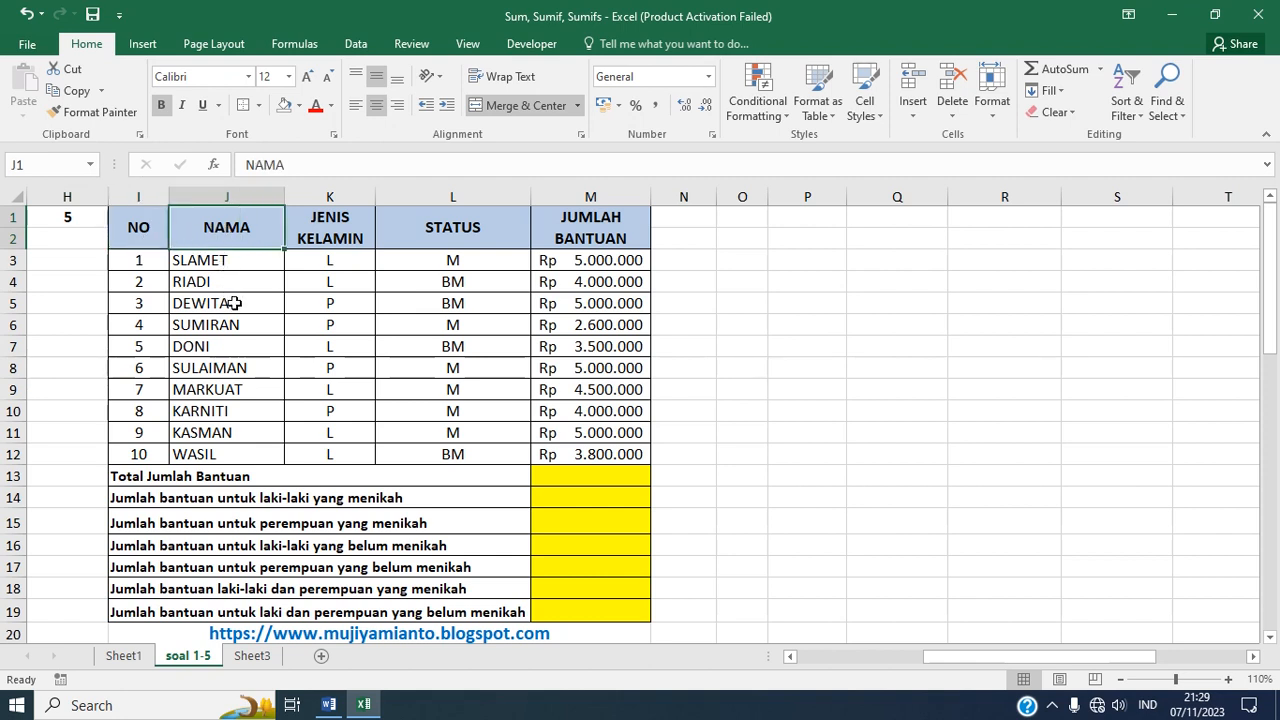
left_click(359, 231)
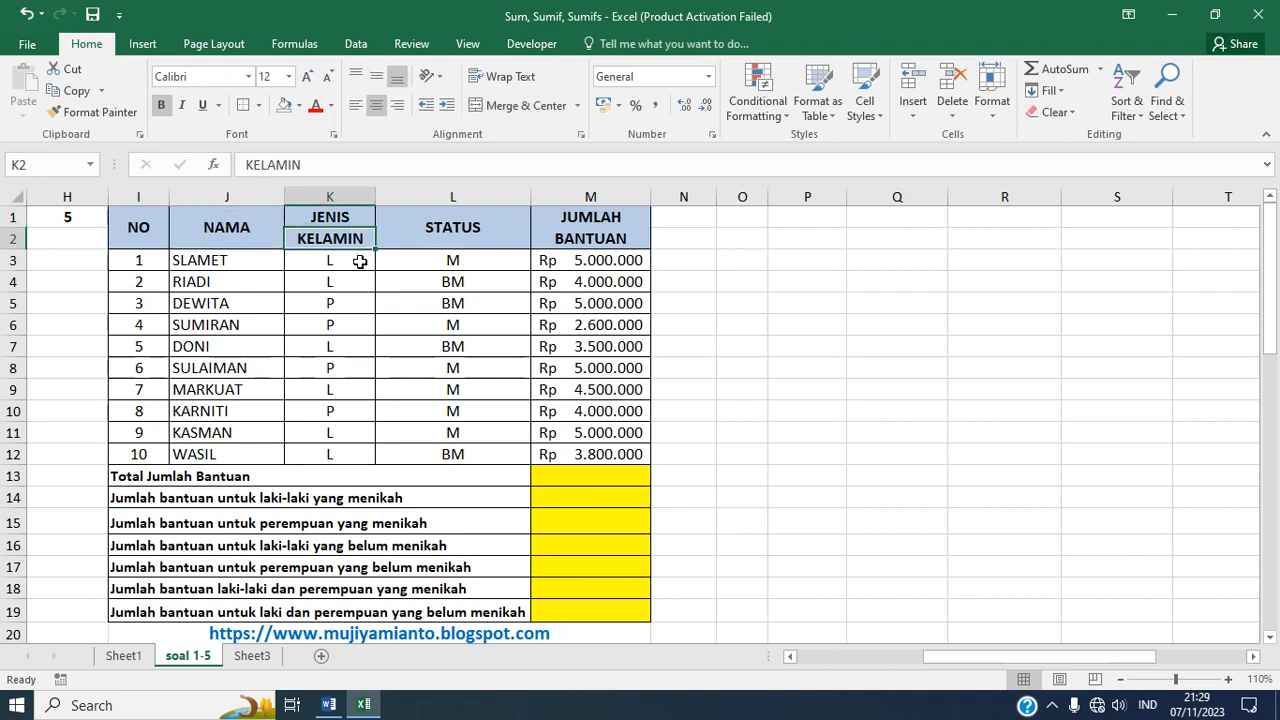
left_click(360, 258)
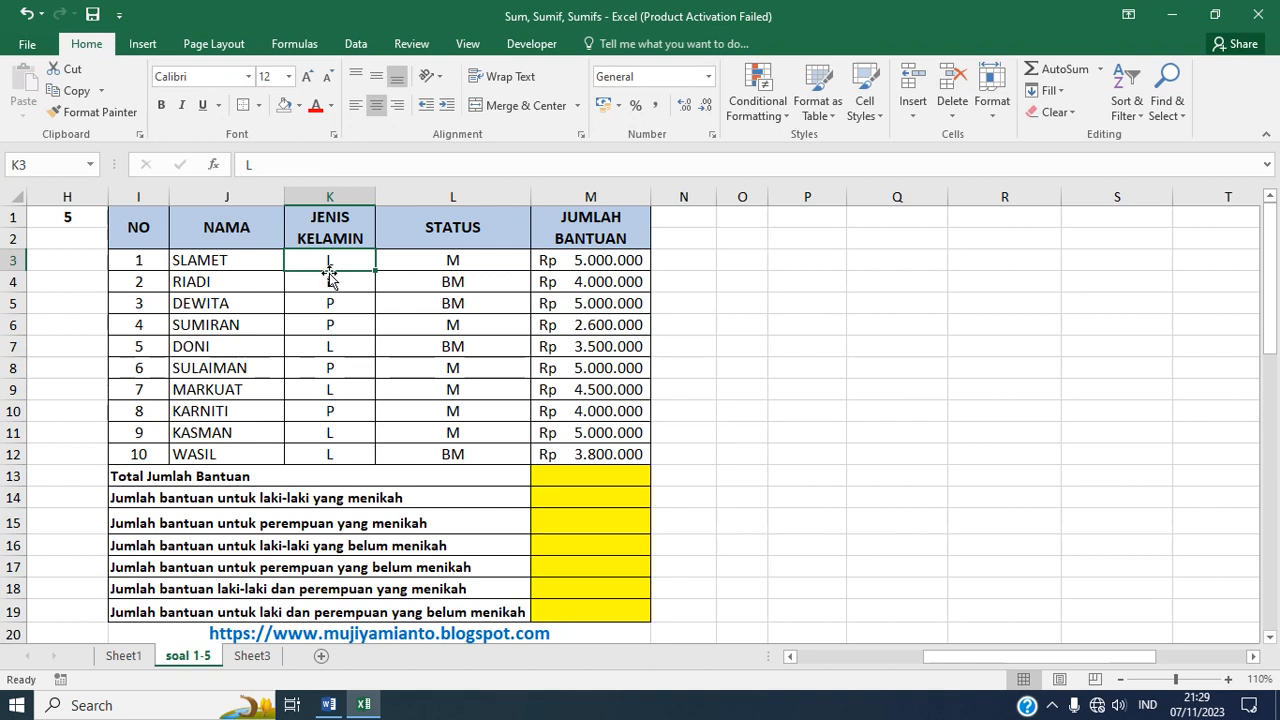
left_click(336, 306)
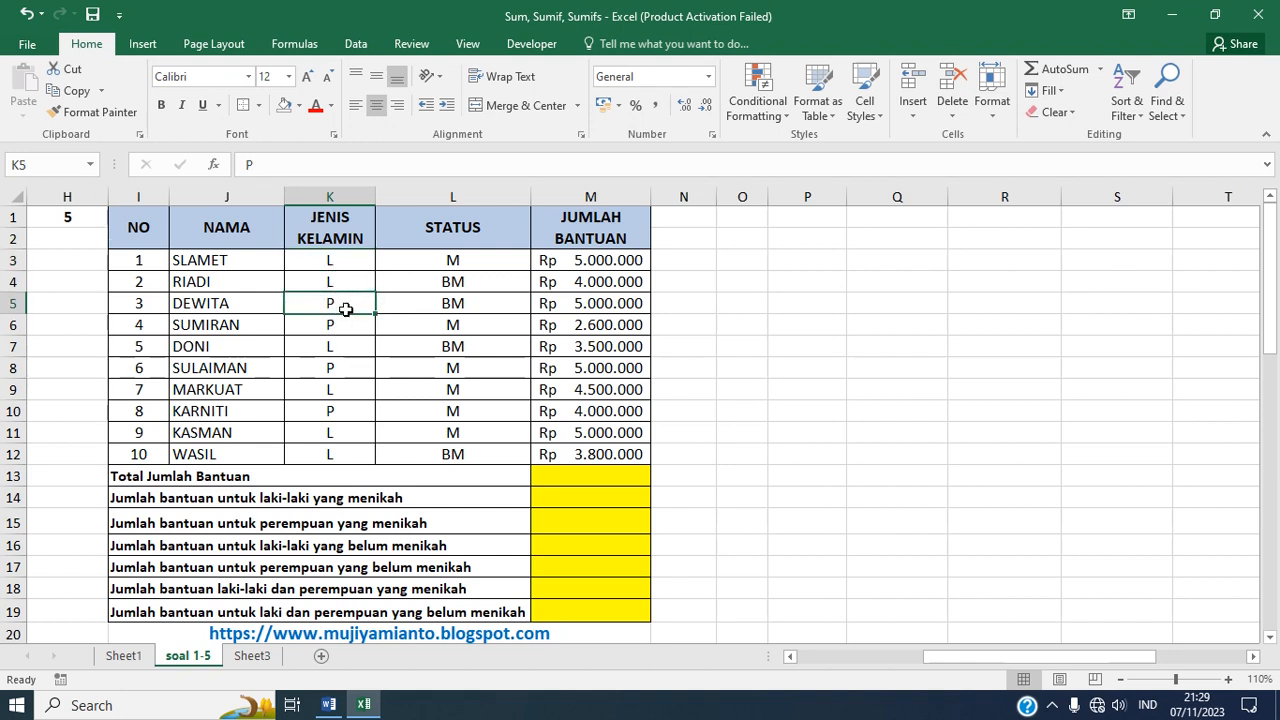
left_click(460, 235)
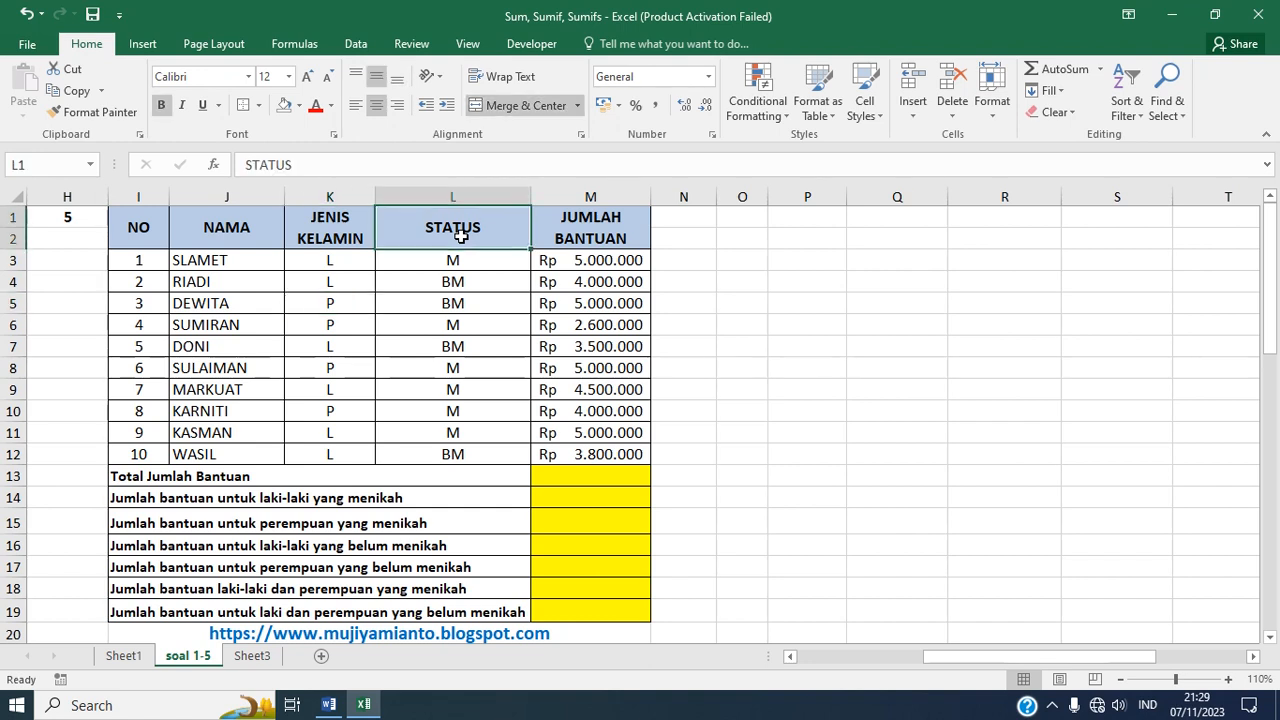
left_click(477, 261)
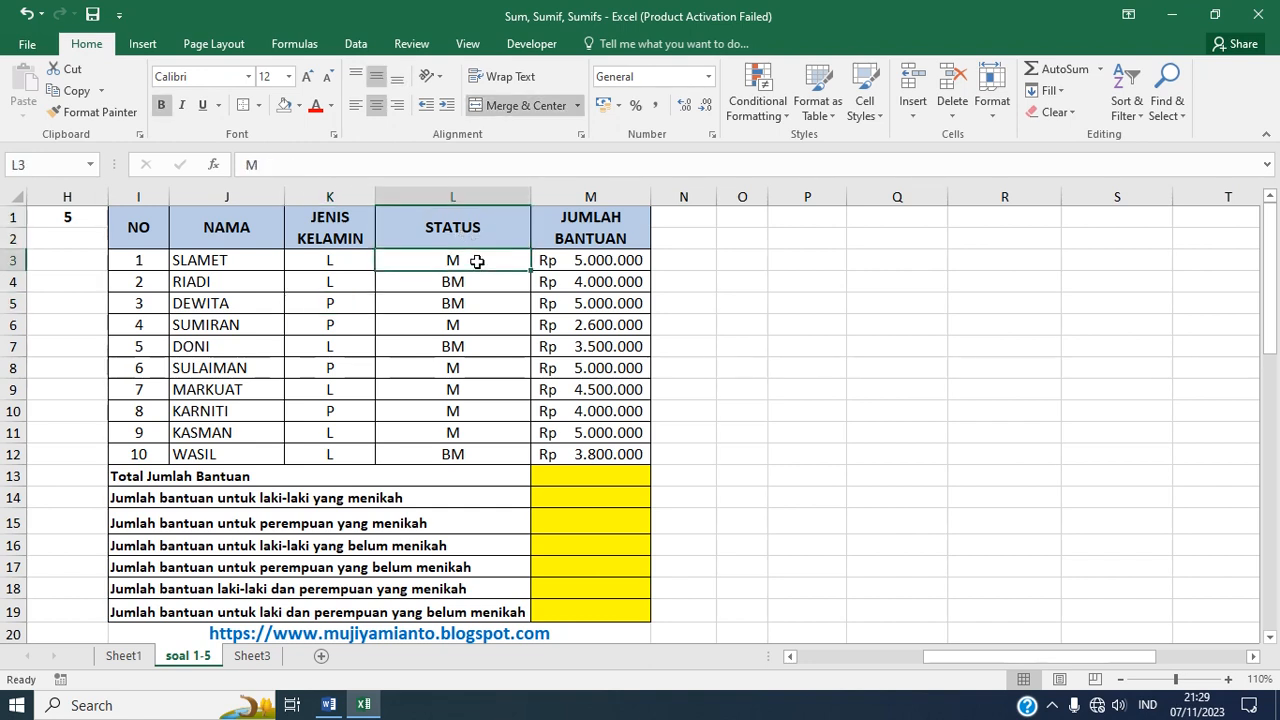
left_click(479, 282)
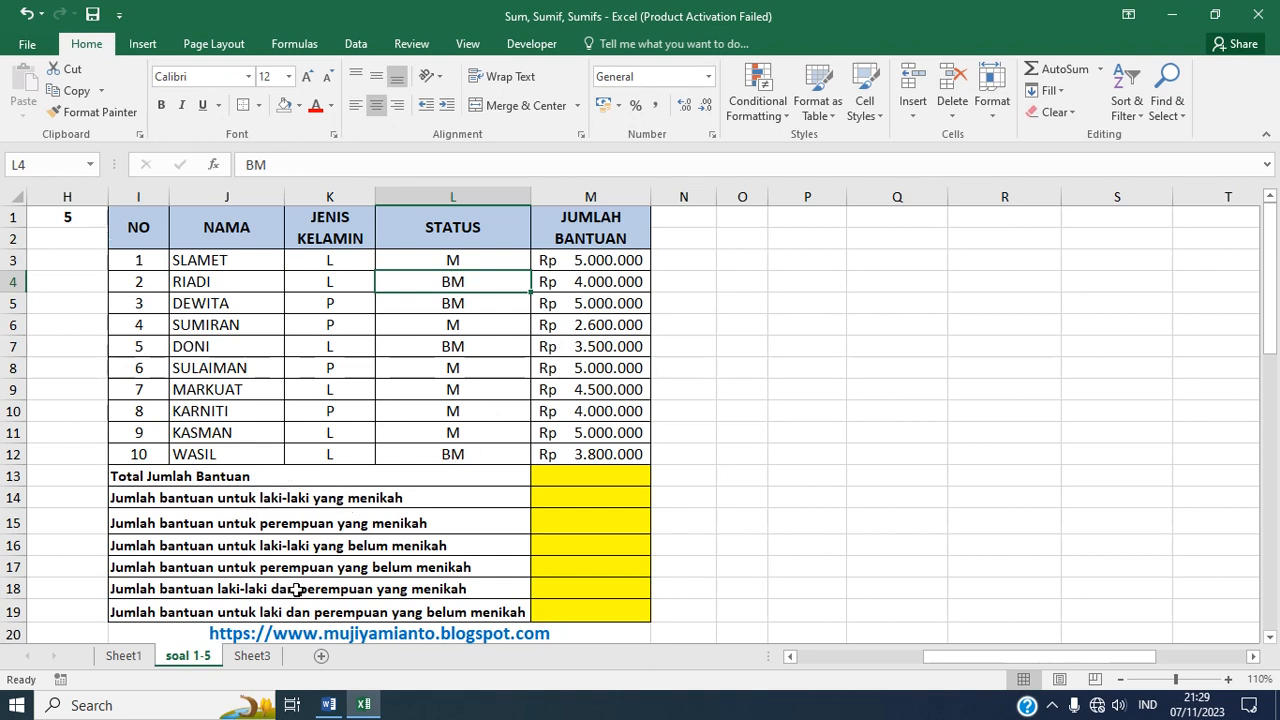
left_click(273, 477)
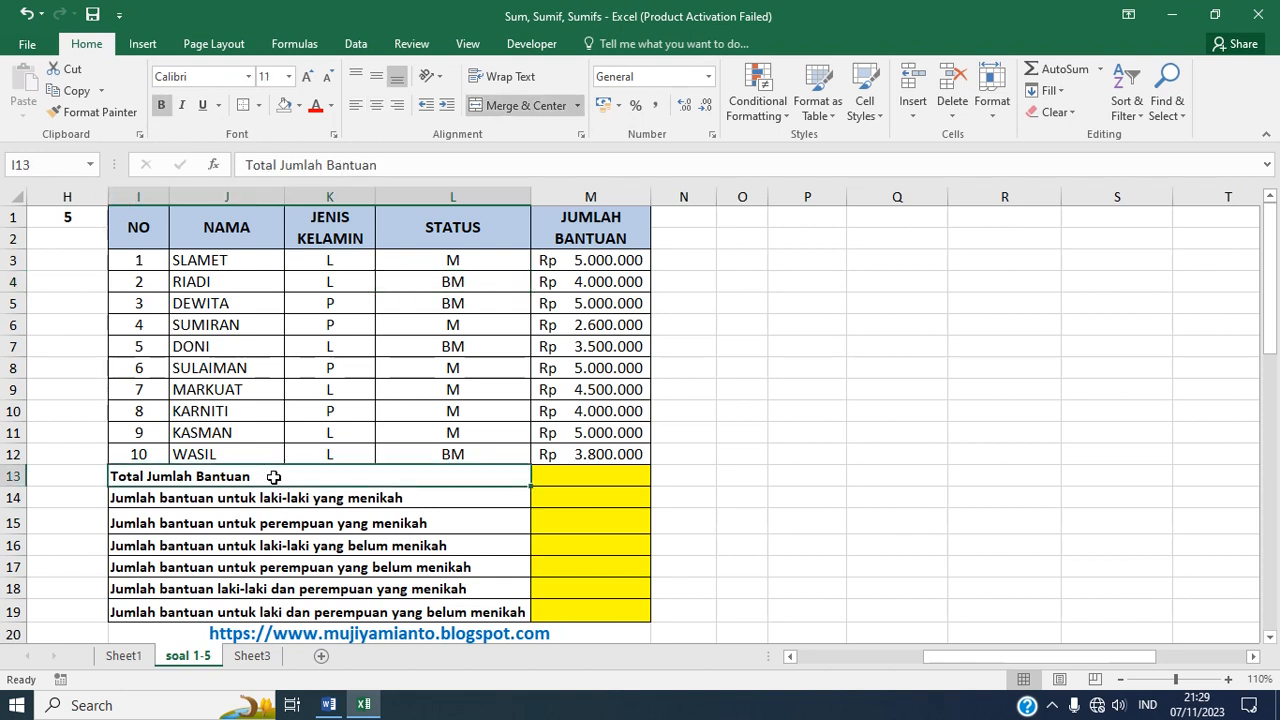
- Calculate Total Jumlah Bantuan in M13 with a SUM formula over M3:M12
left_click(1229, 679)
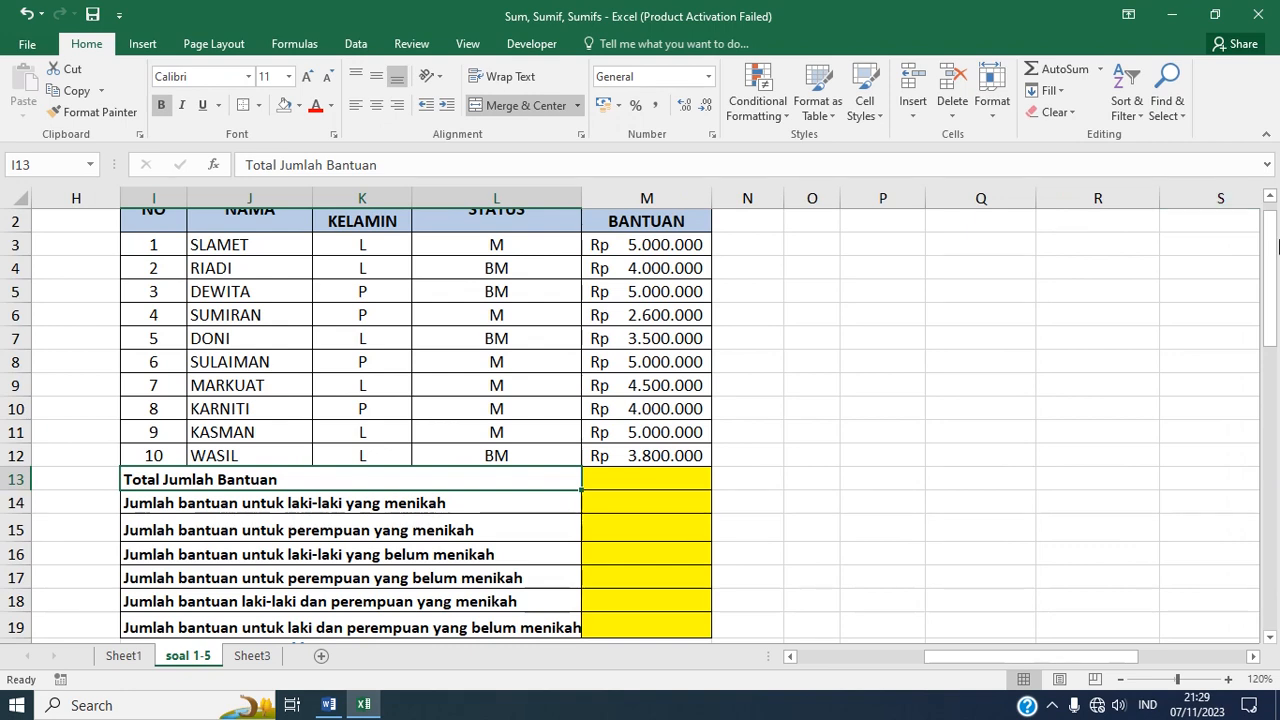
left_click_drag(1273, 252, 1271, 234)
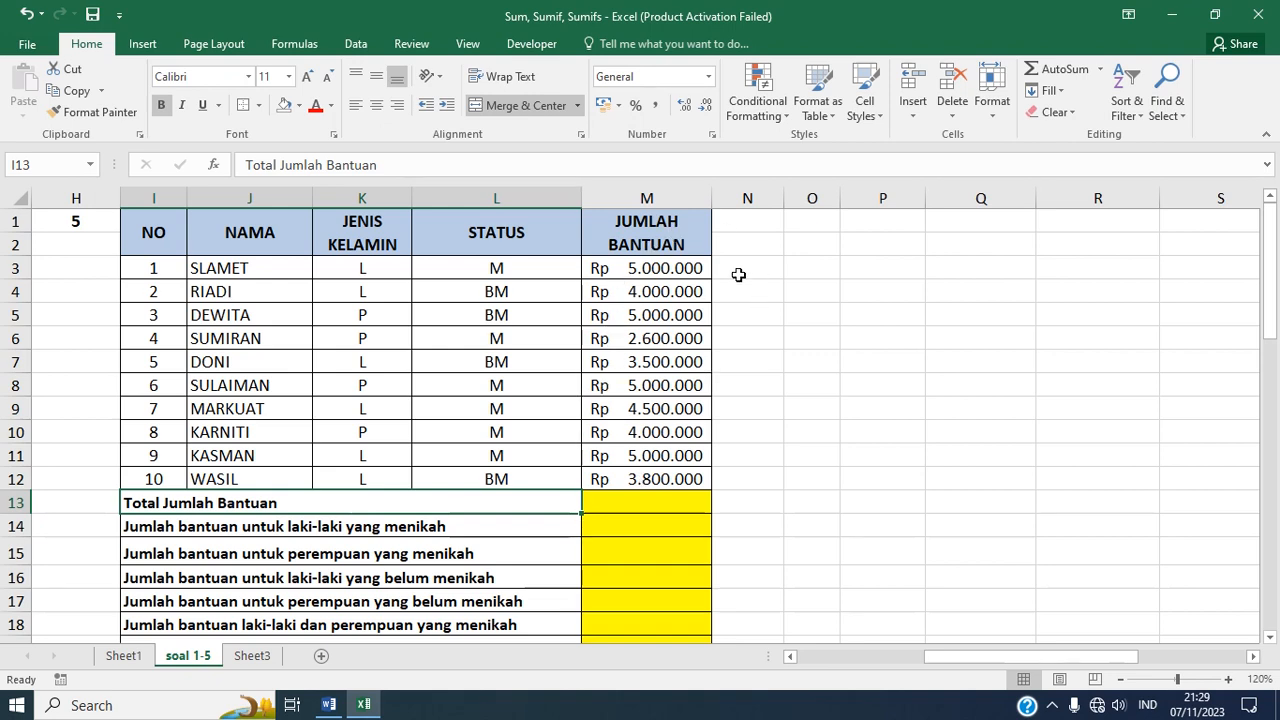
left_click(626, 502)
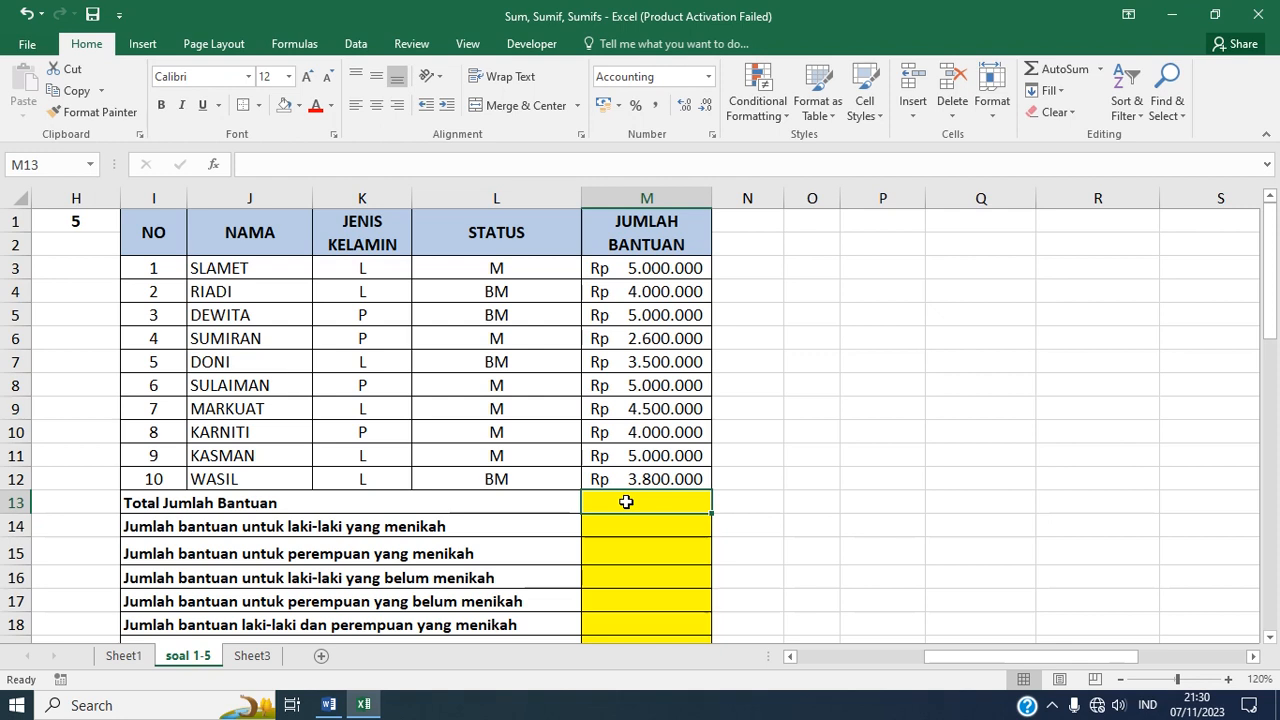
type("=S")
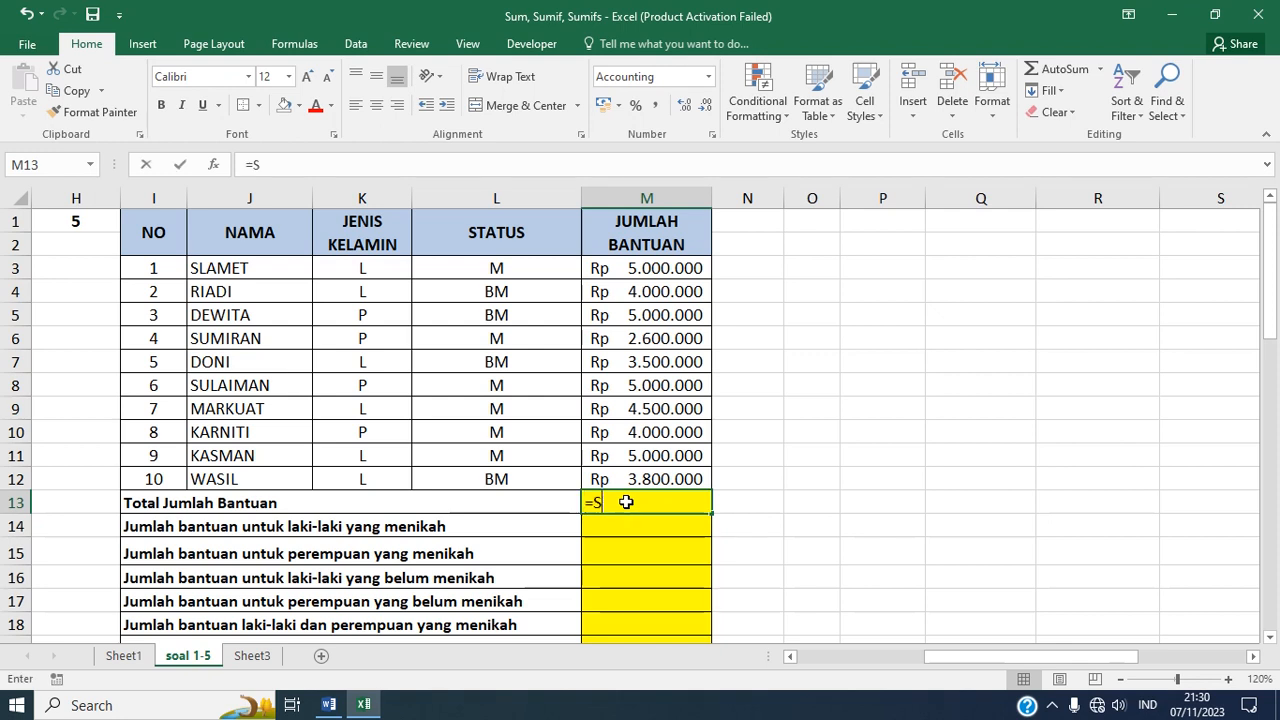
type("UM(")
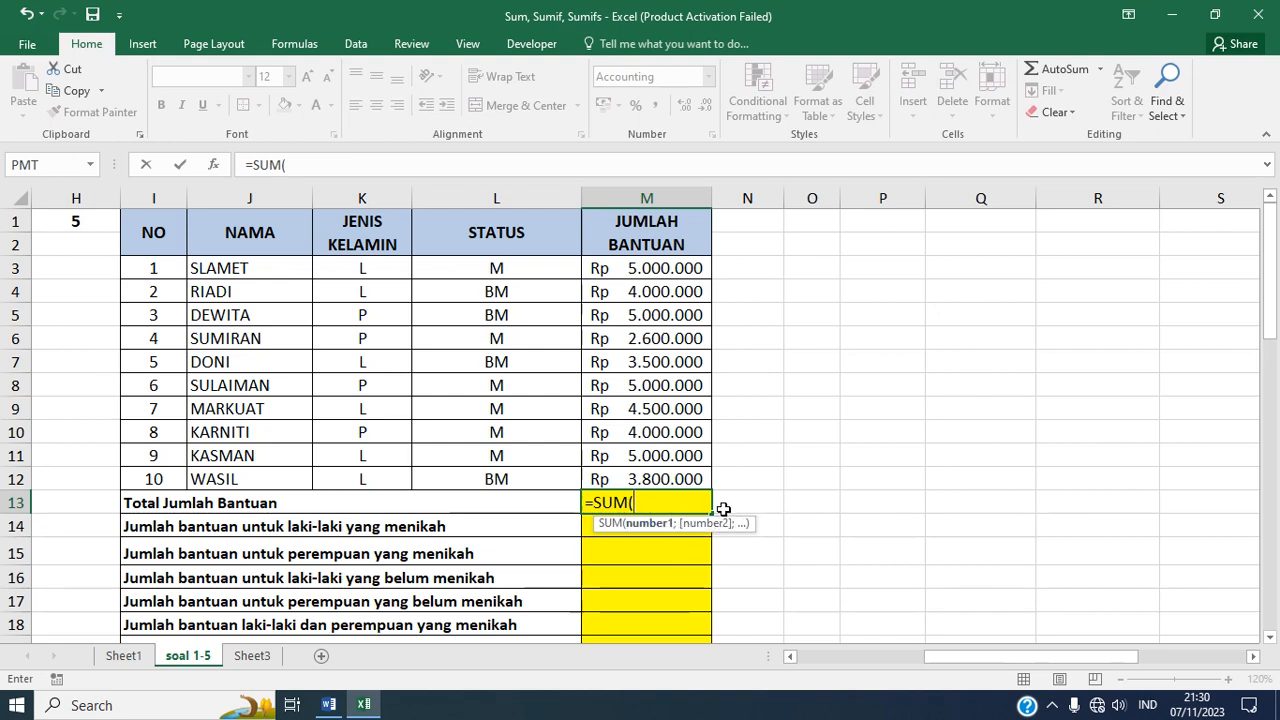
left_click(661, 268)
left_click_drag(661, 268, 653, 474)
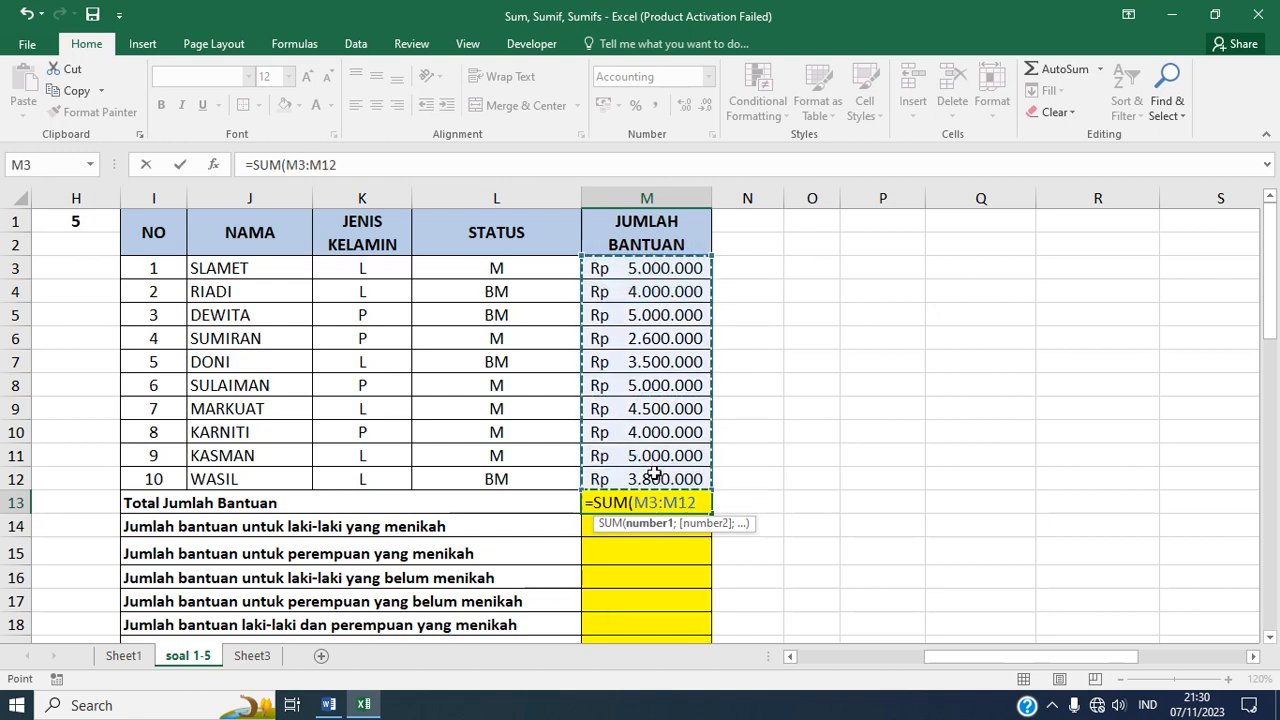
type(")")
key("Return")
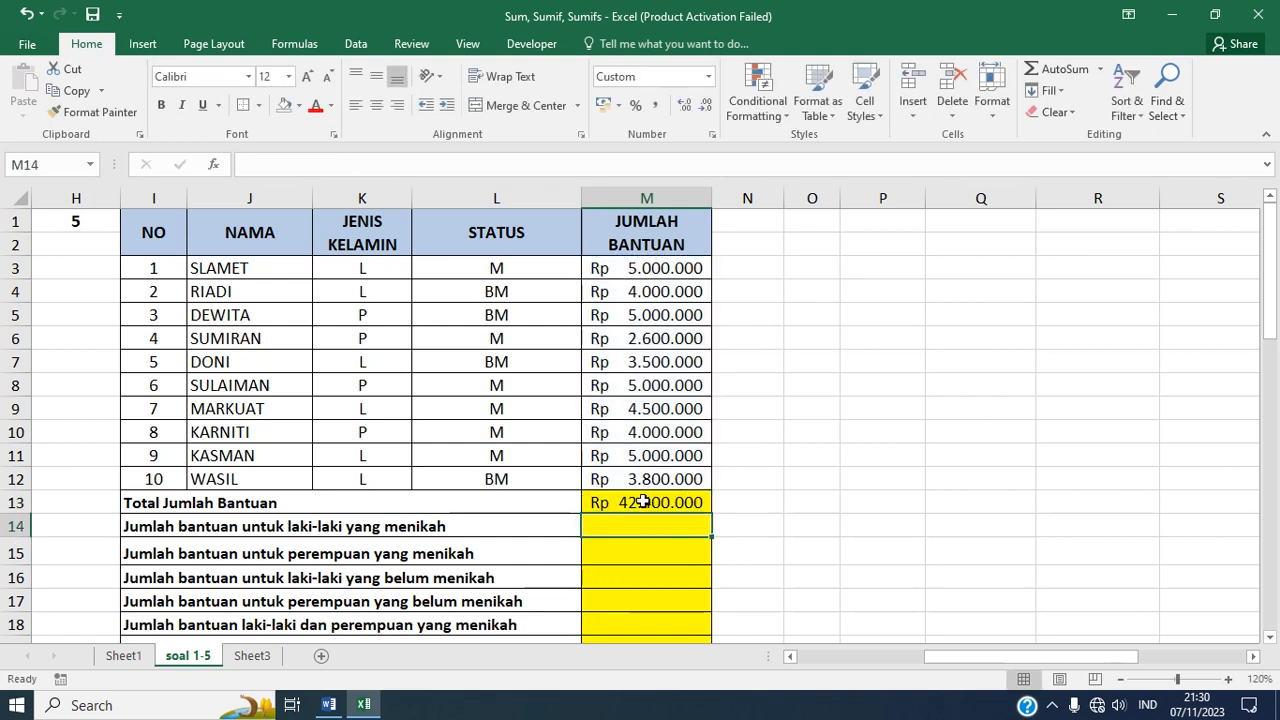
left_click(642, 502)
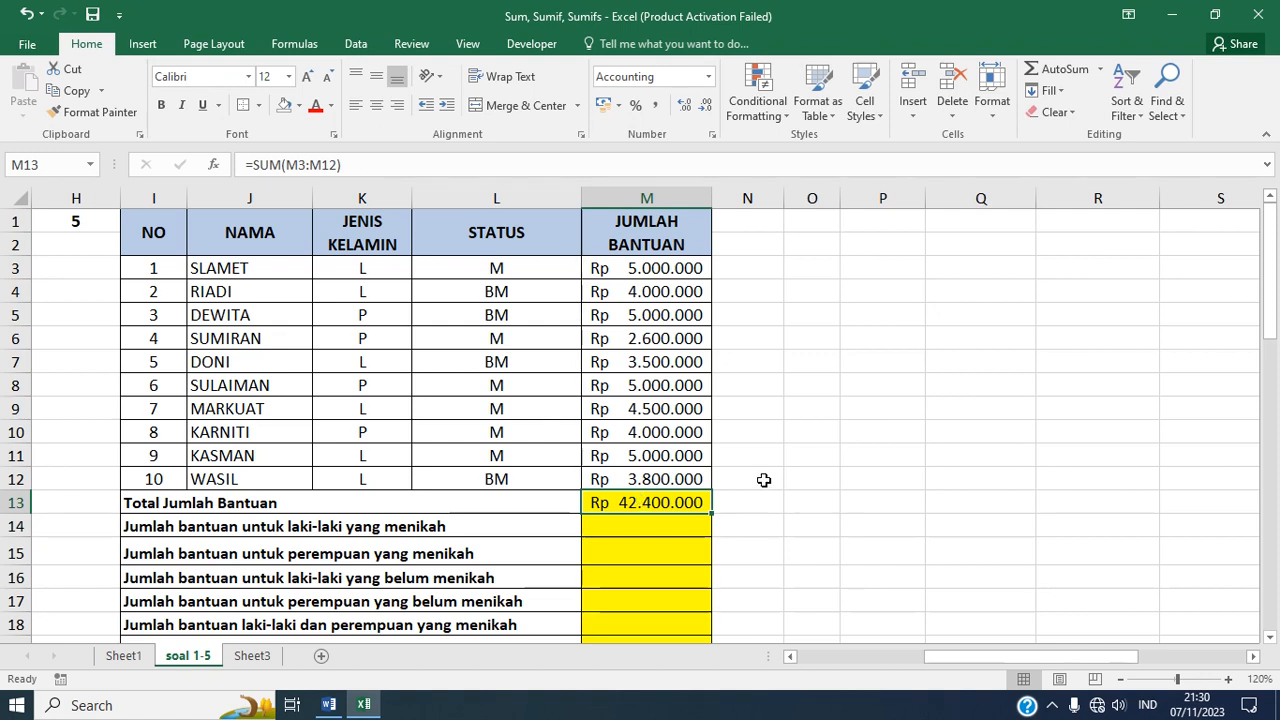
- Begin a SUMIFS formula in M14 for the aid to married men, using M3:M12 as the sum range
left_click(1229, 680)
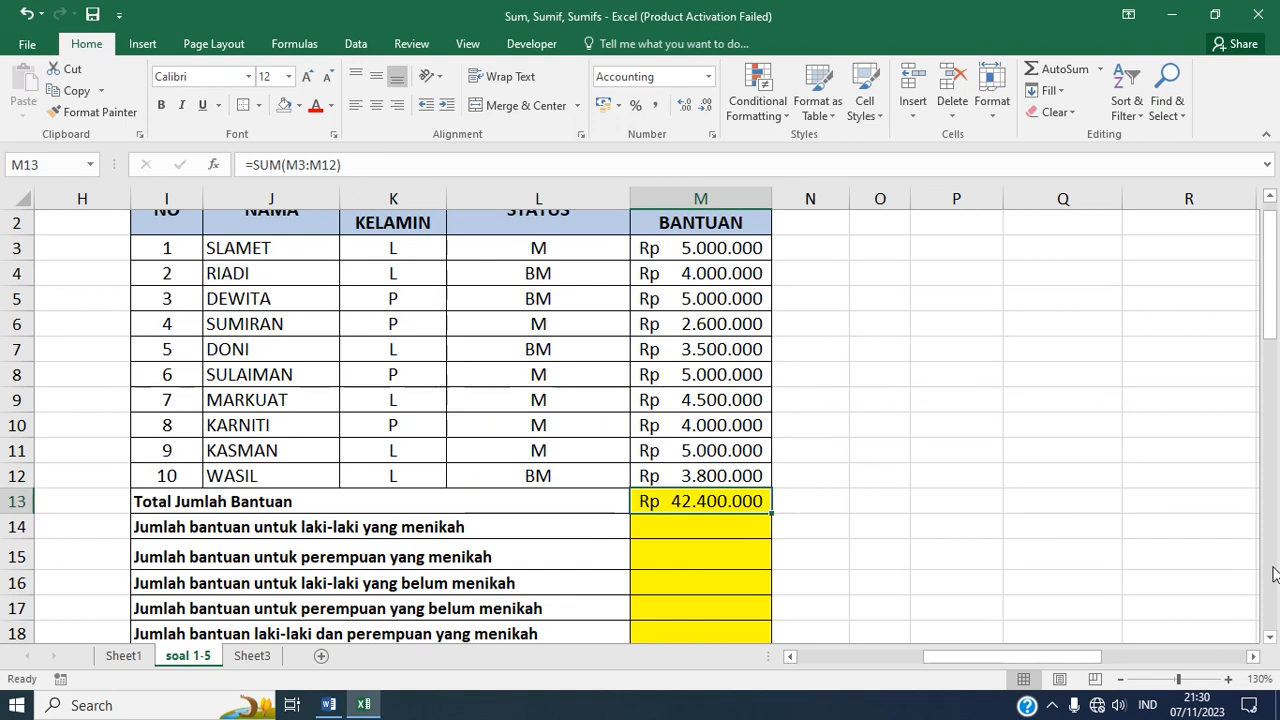
left_click_drag(1270, 255, 1273, 247)
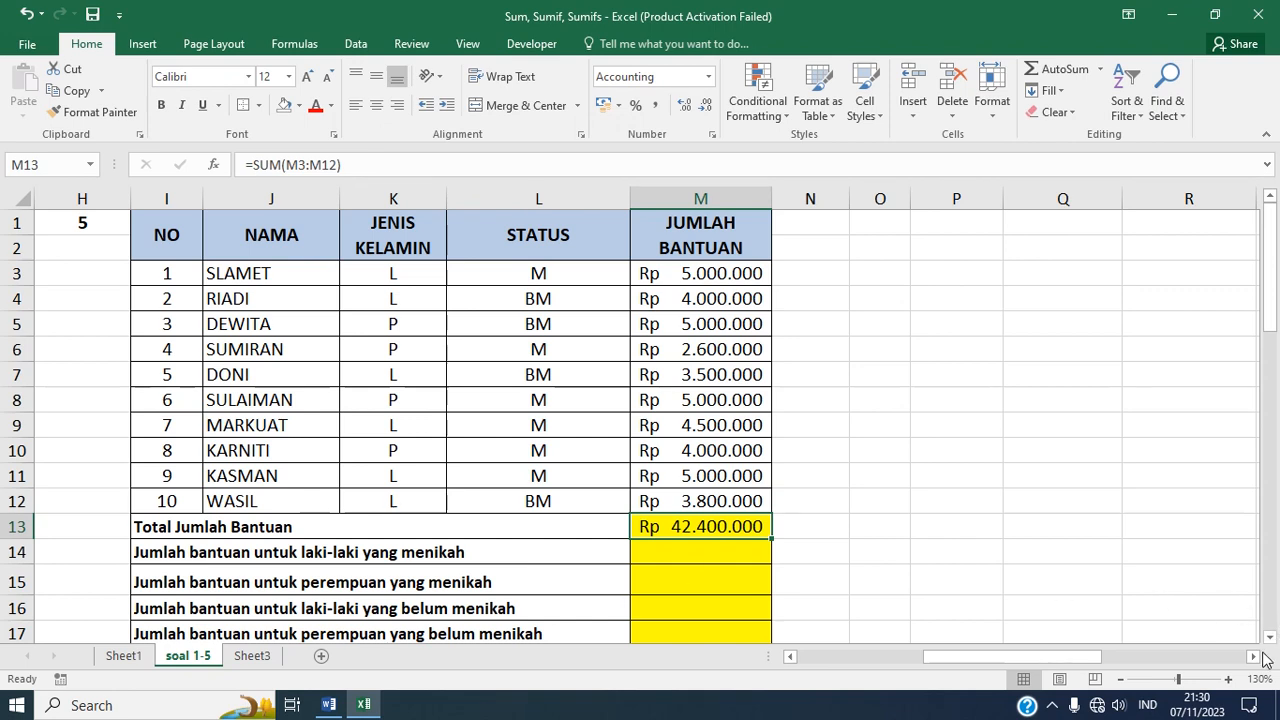
left_click(1229, 679)
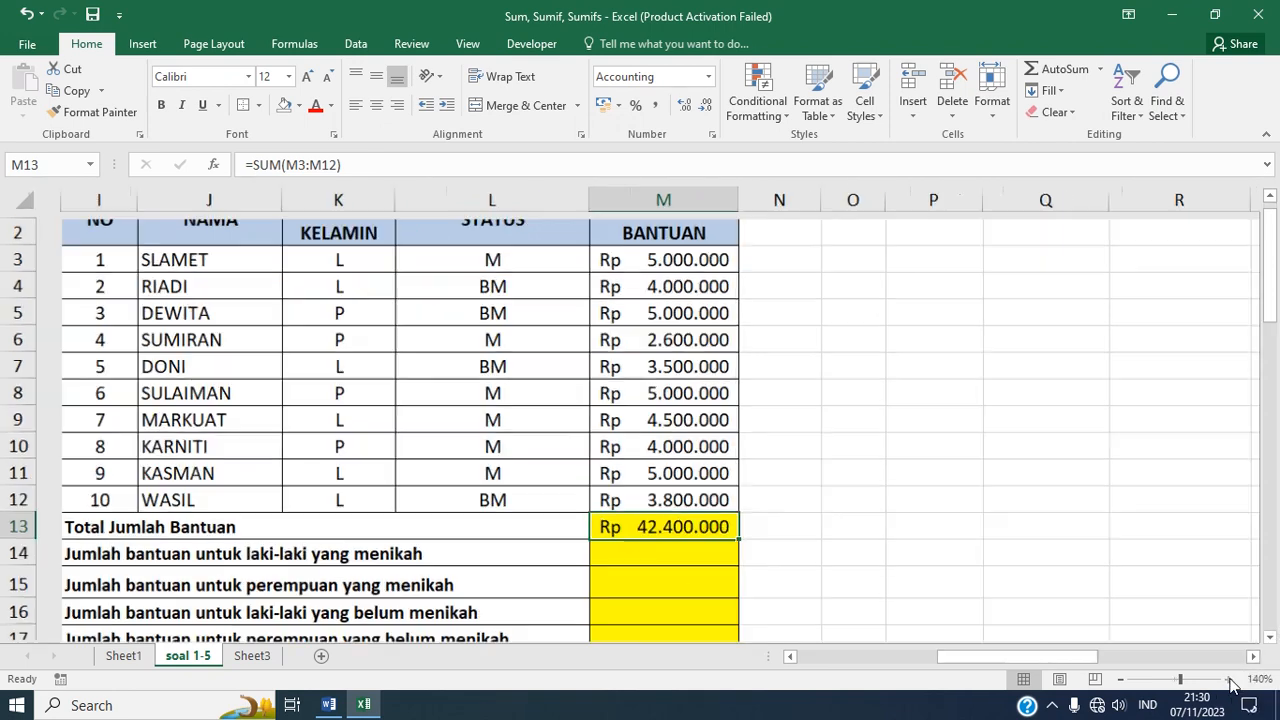
left_click(790, 657)
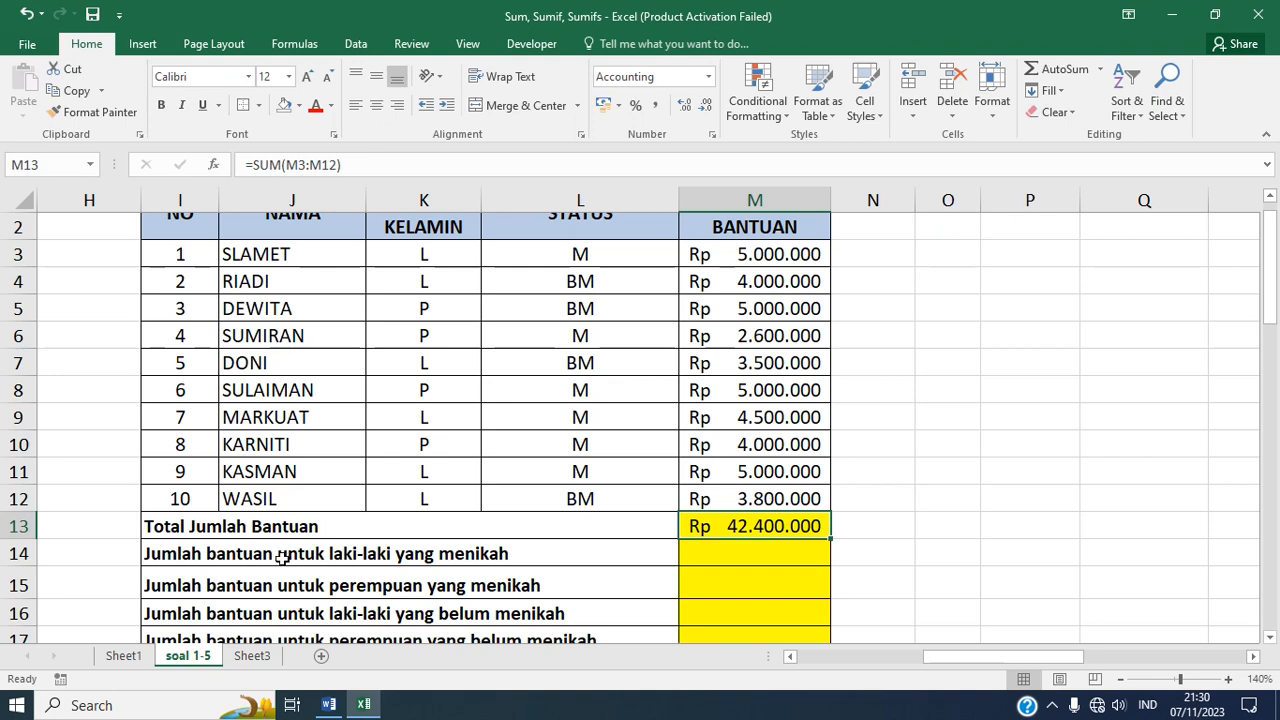
left_click(1270, 197)
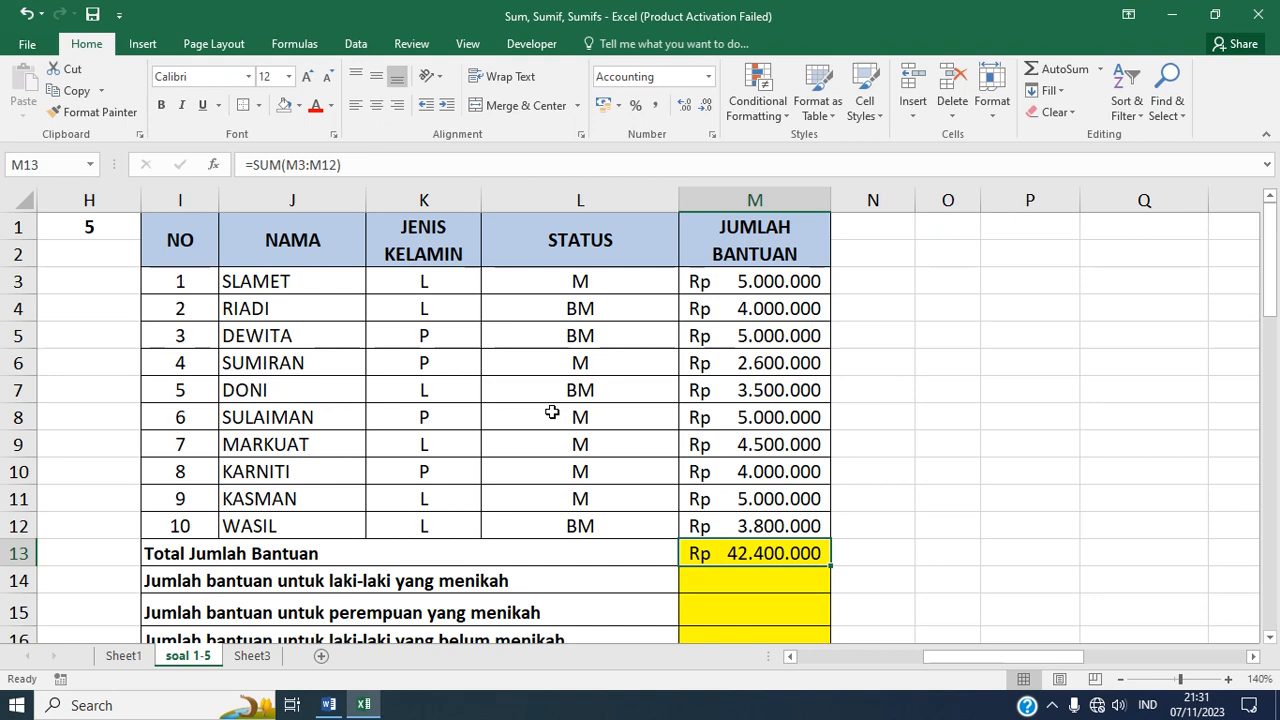
left_click(718, 582)
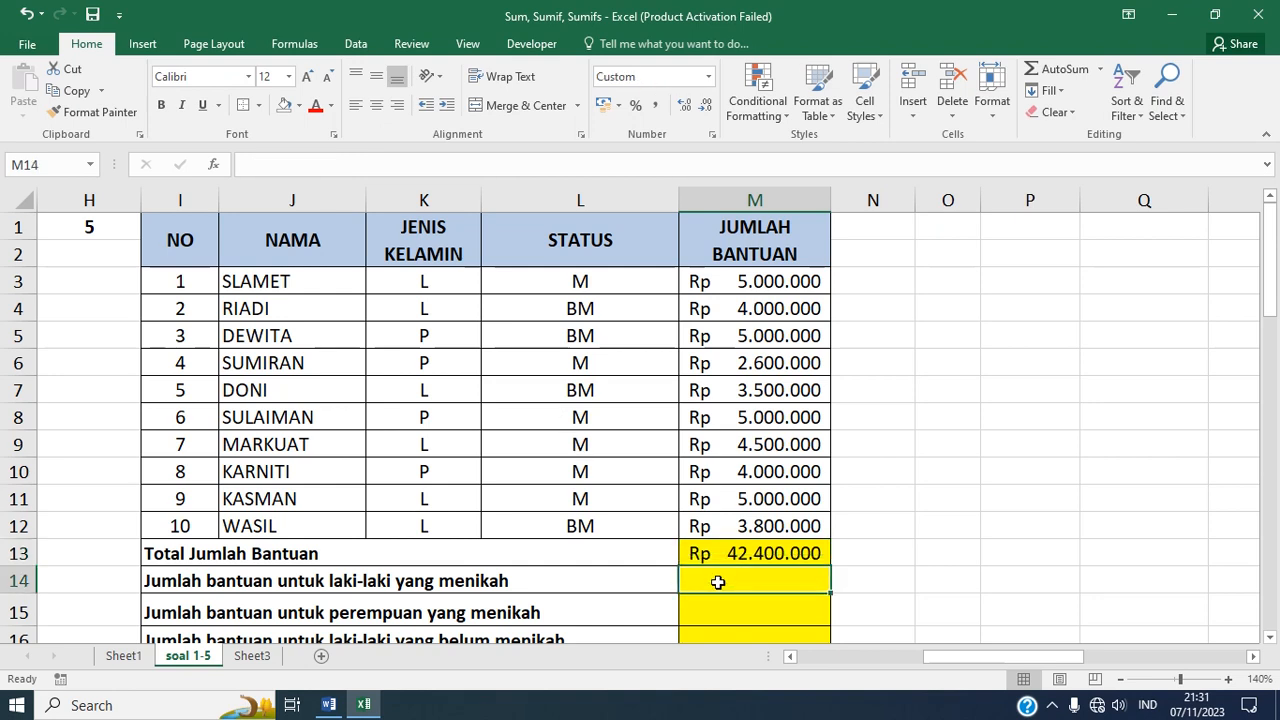
type("=SU")
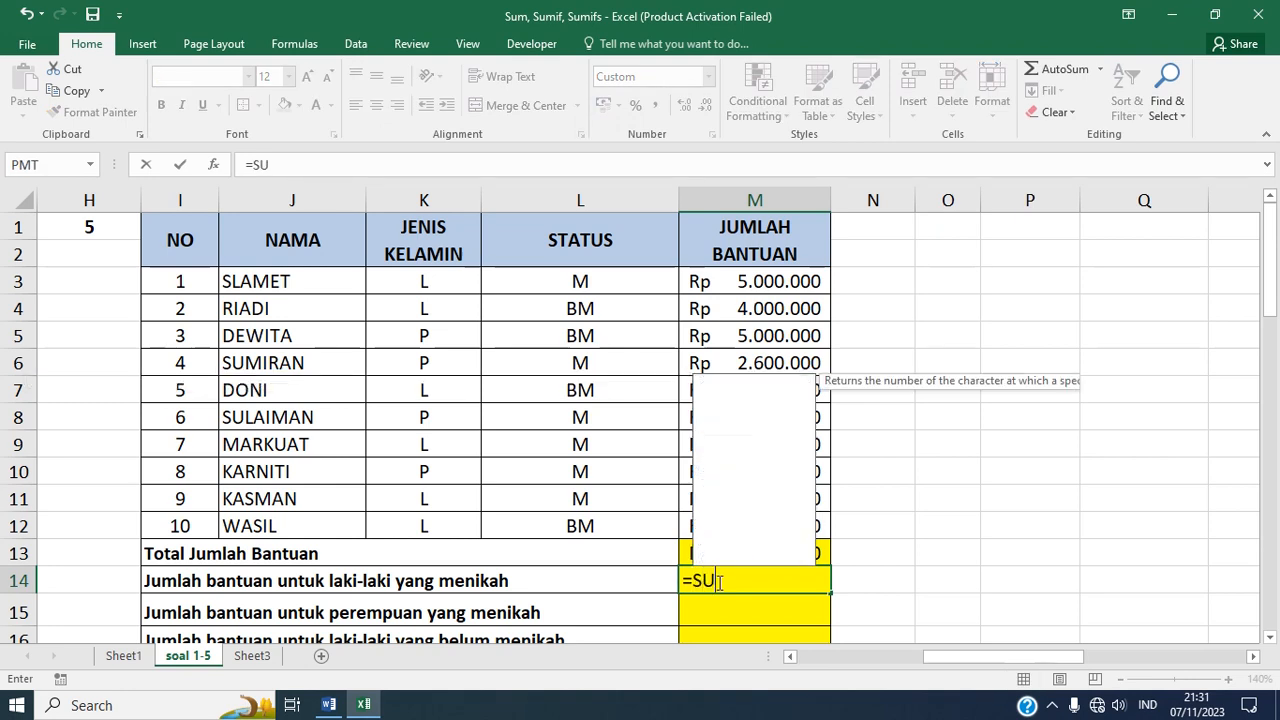
type("MIFS")
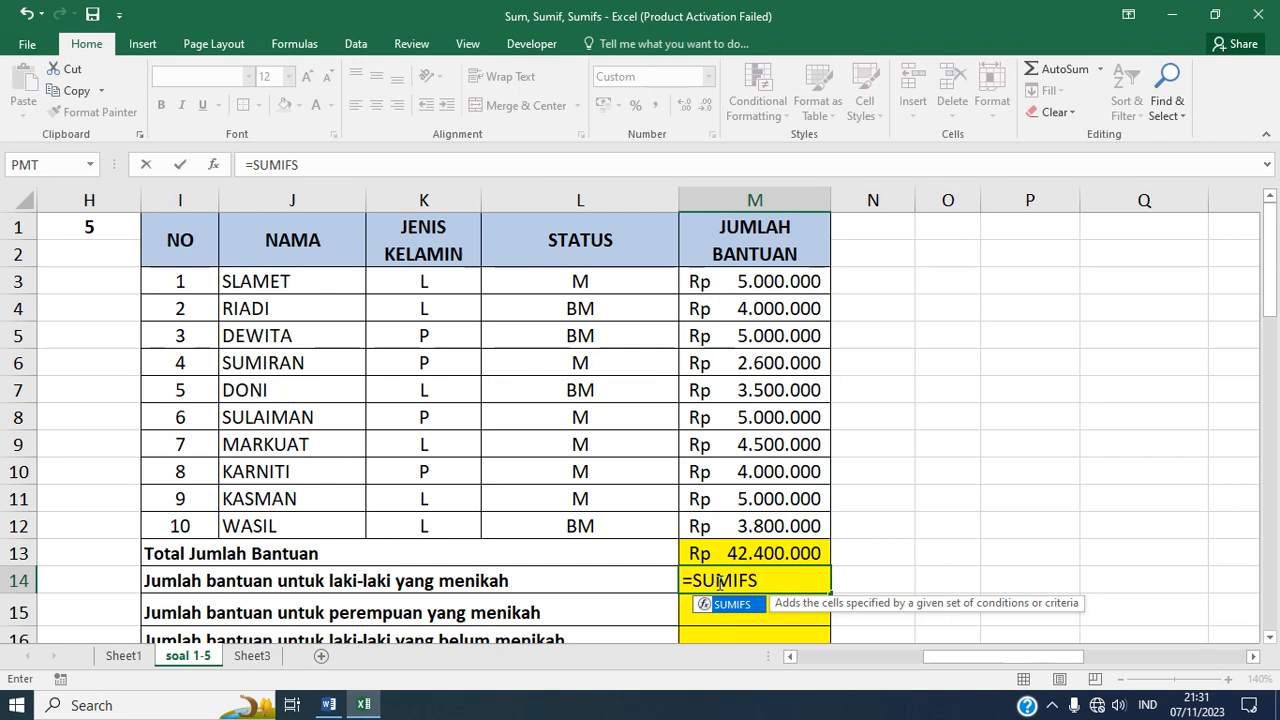
type("(")
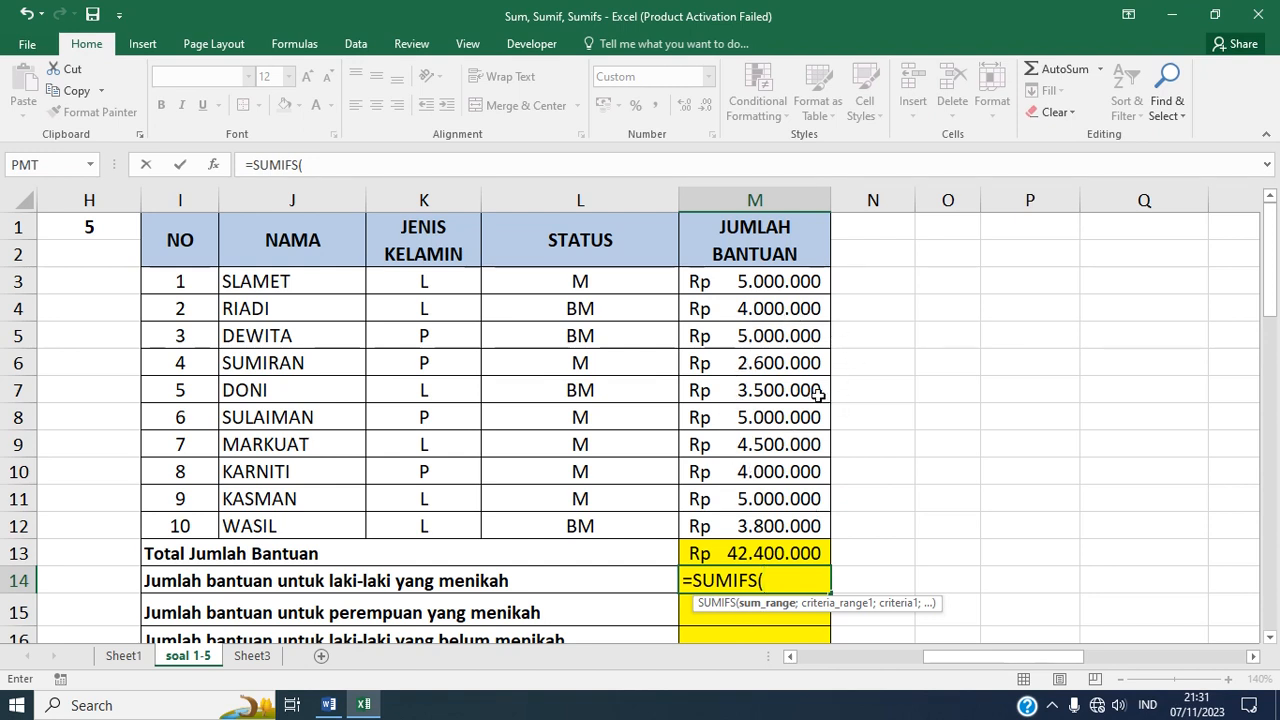
left_click(778, 284)
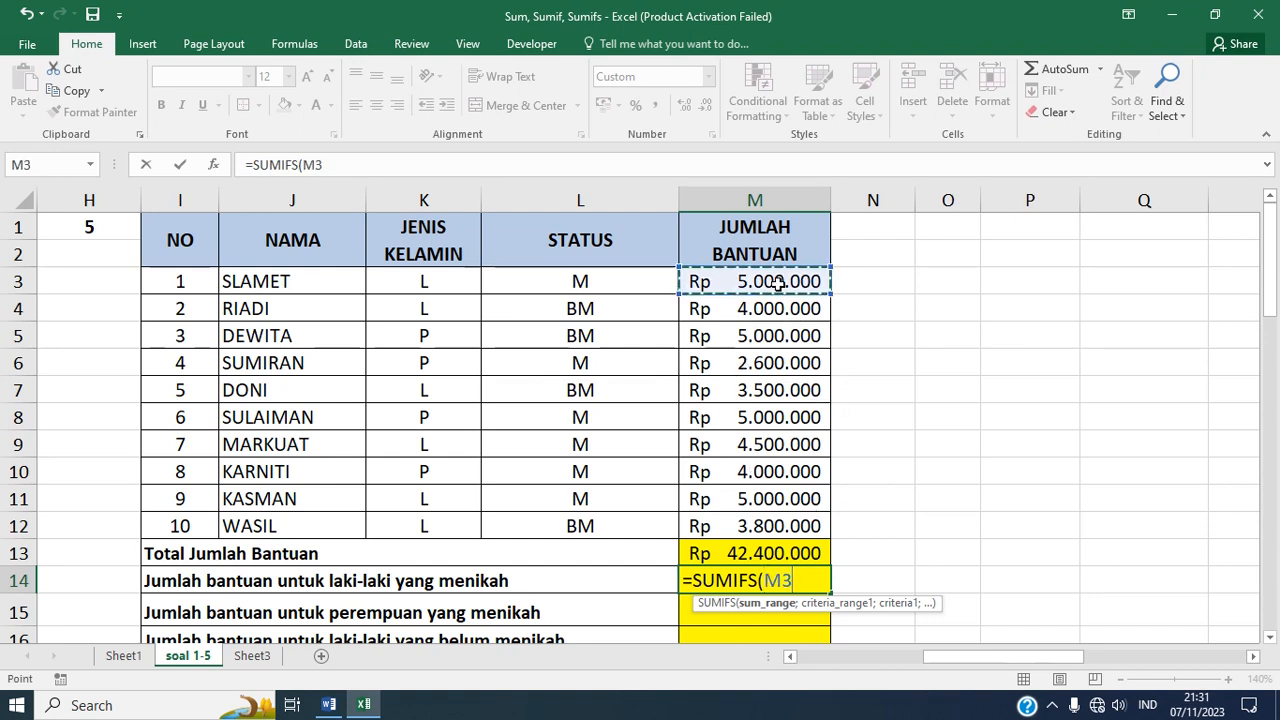
left_click_drag(778, 284, 772, 514)
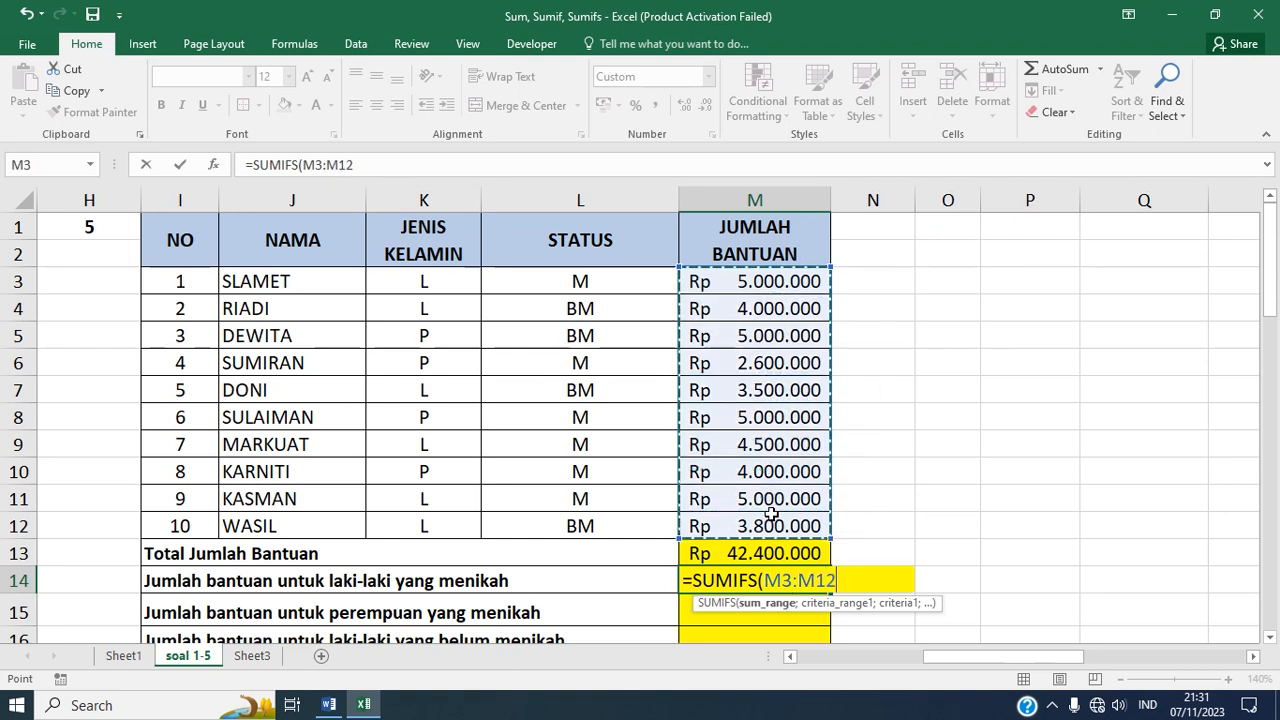
type(";")
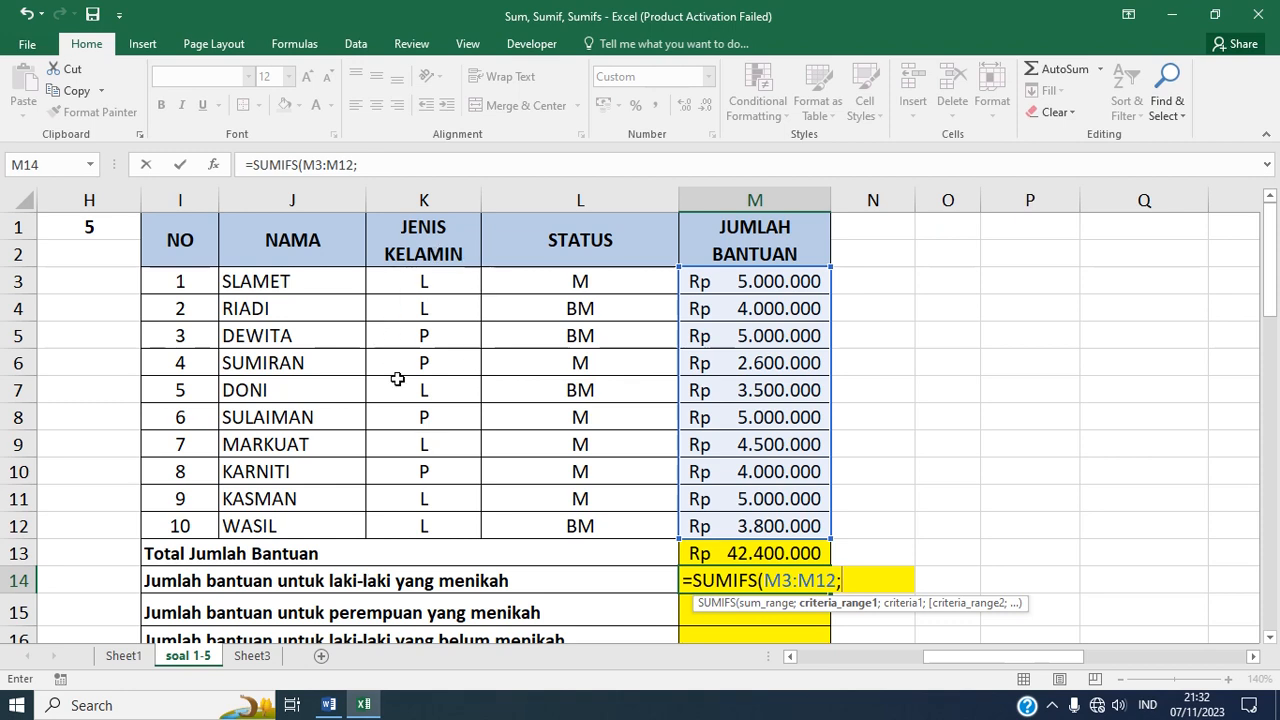
- Add the gender range K3:K12 as the formula's first criteria range, with cell K3 as its criterion
left_click(447, 282)
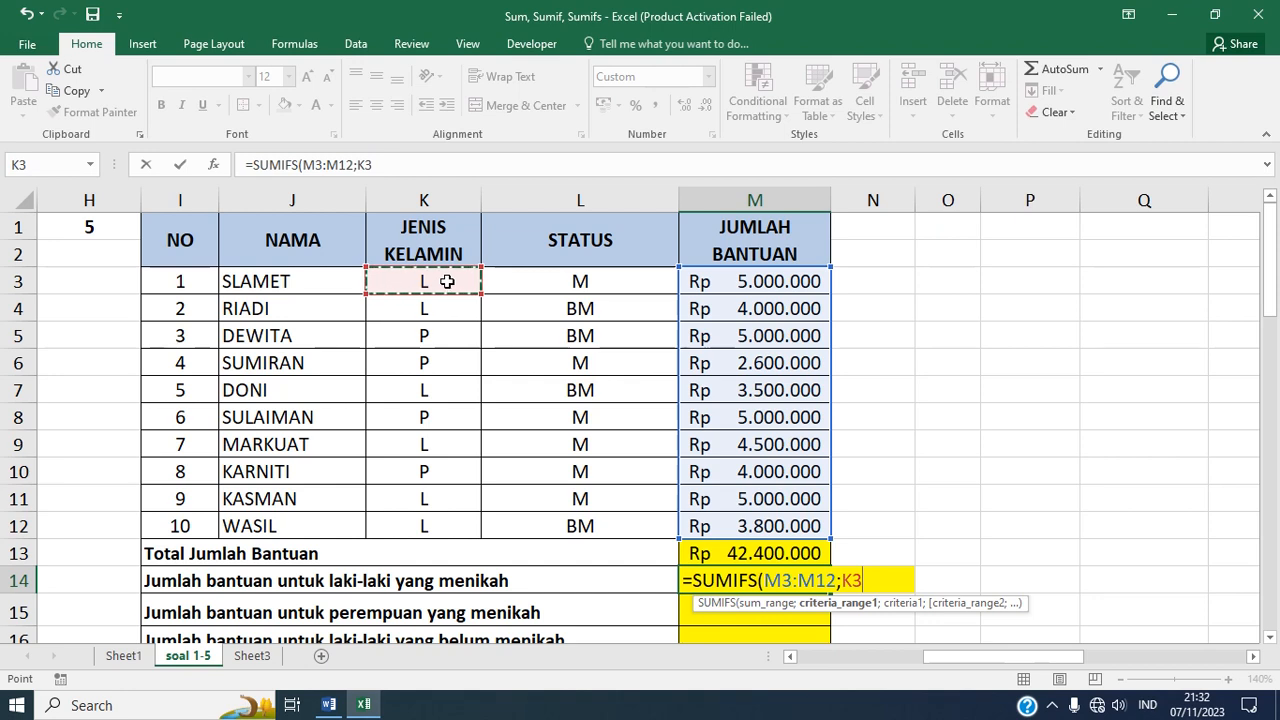
left_click_drag(447, 282, 444, 517)
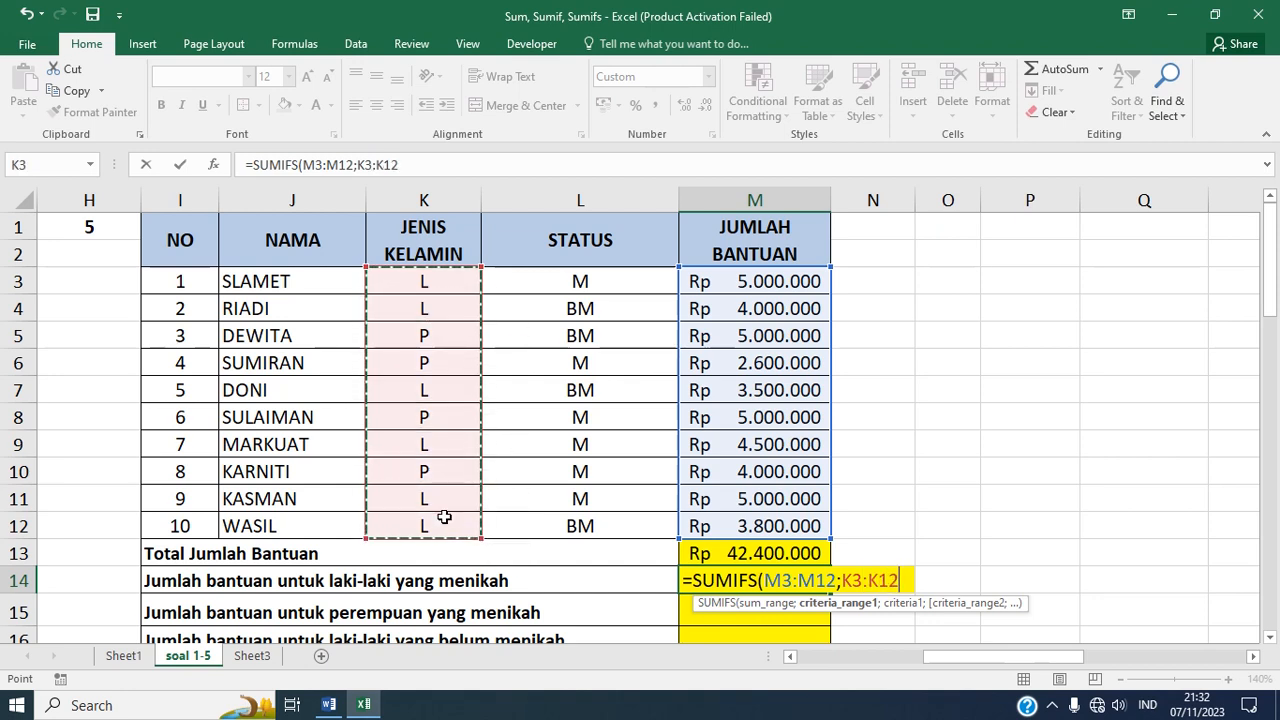
type(";")
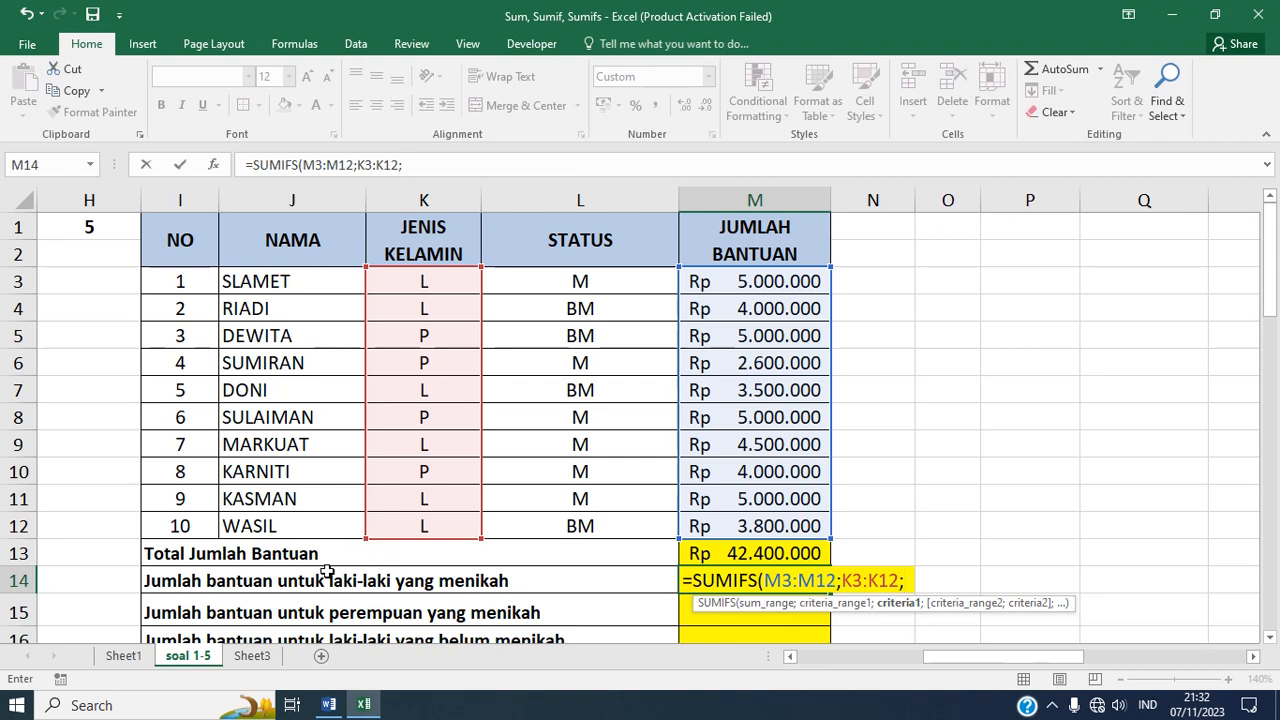
left_click(457, 283)
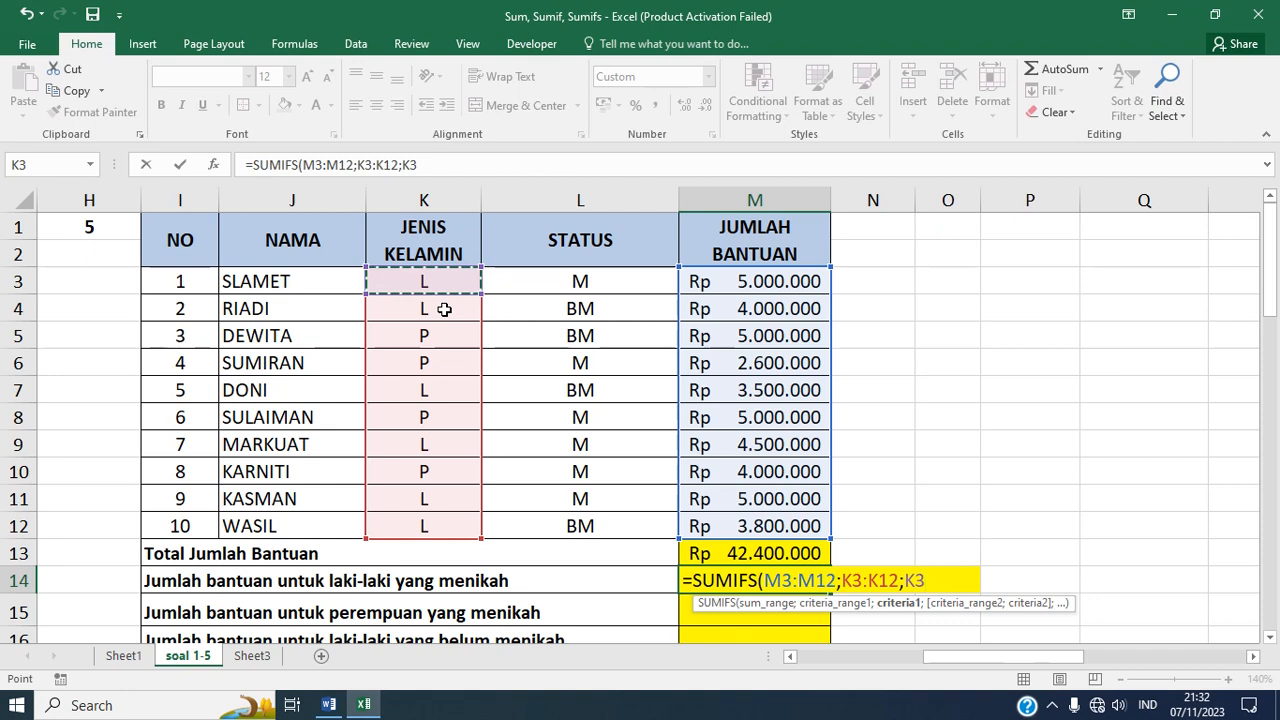
type(";")
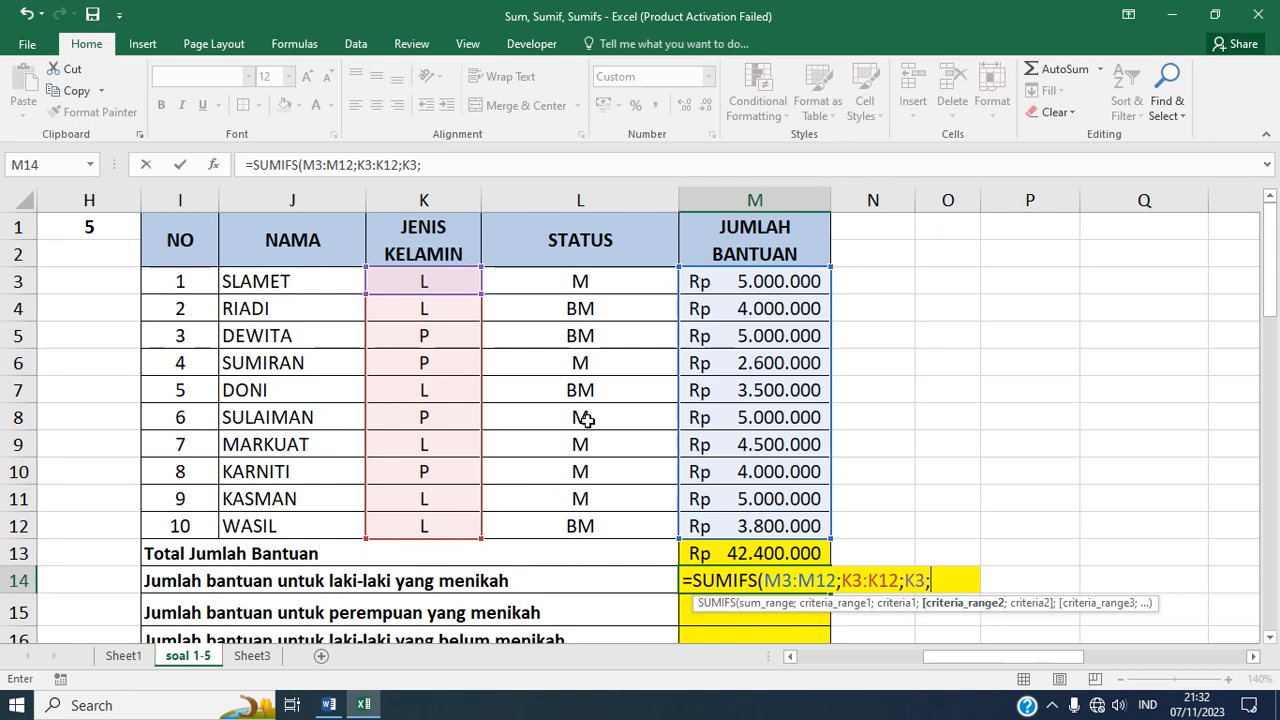
- Complete the M14 formula with the status range L3:L12 as second criteria range and cell L3 as its criterion
left_click(606, 281)
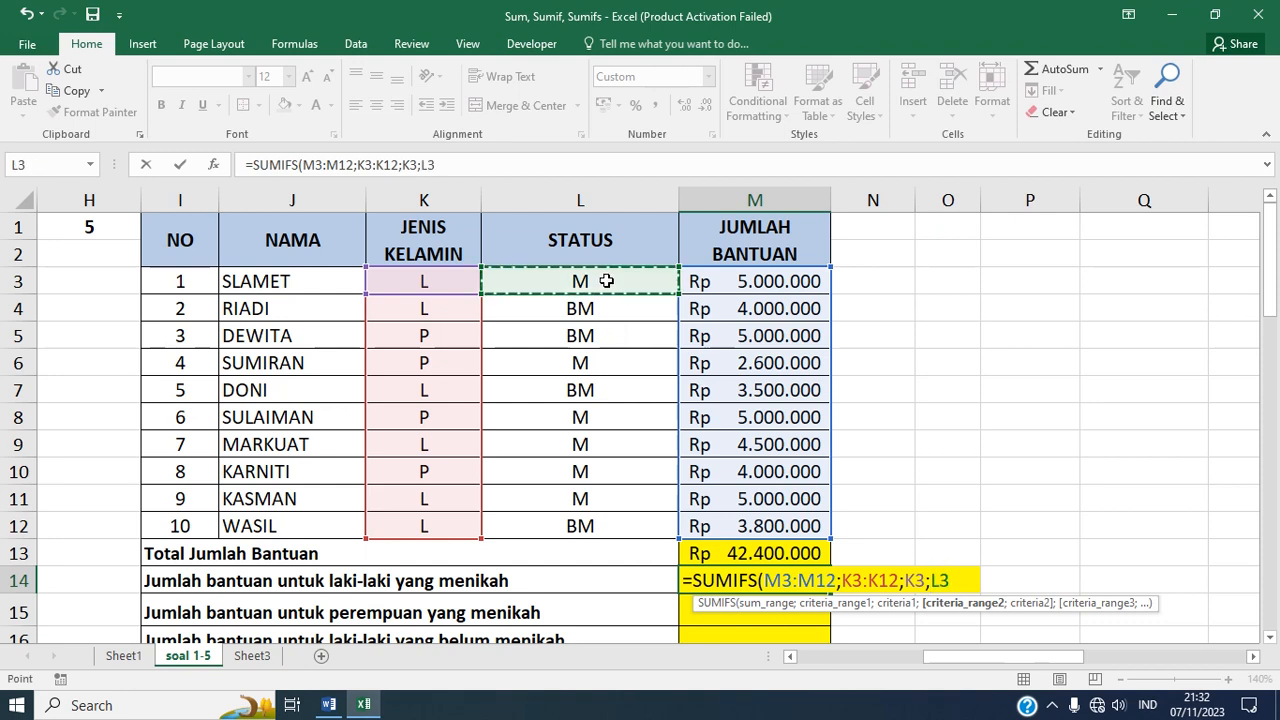
left_click_drag(606, 281, 596, 528)
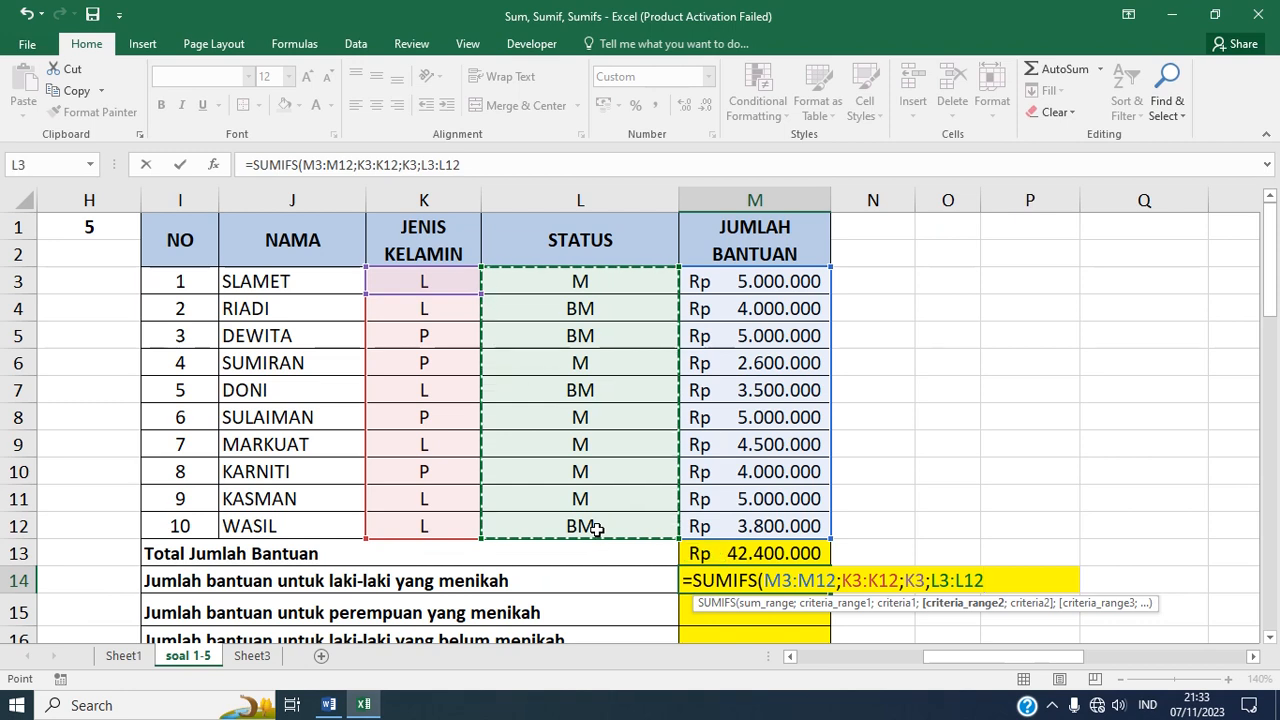
type(";")
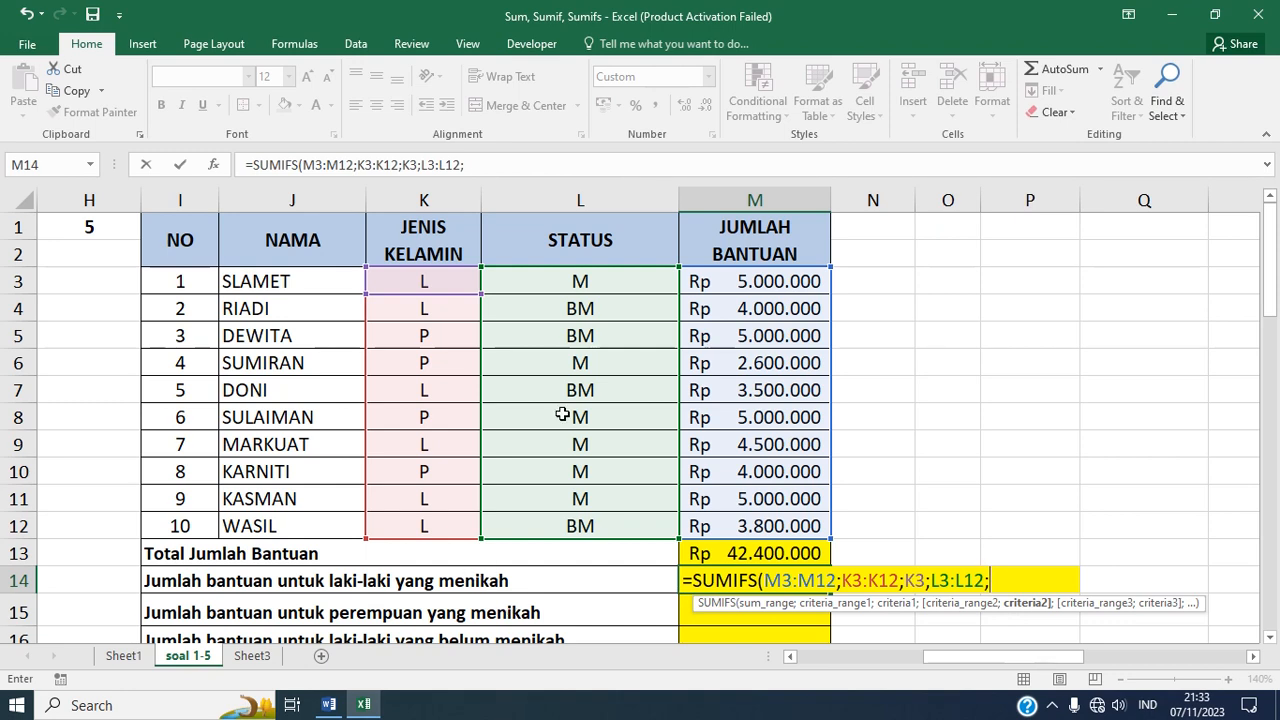
left_click(609, 281)
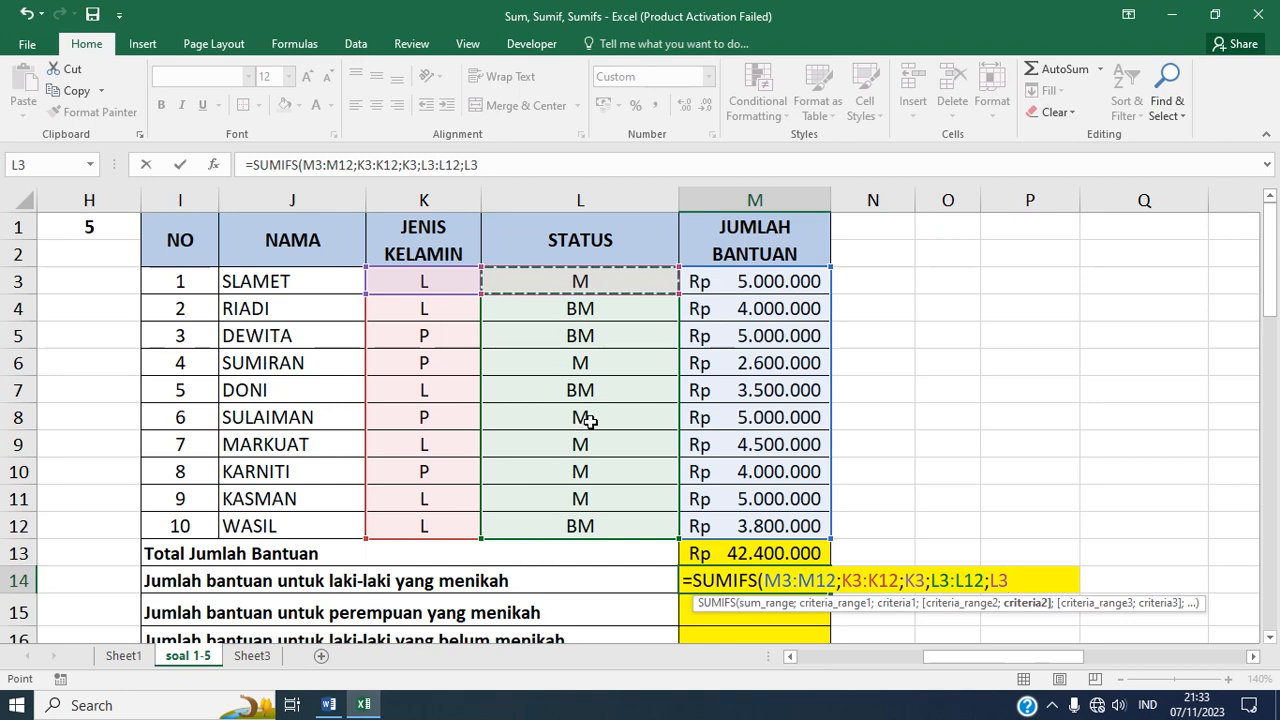
type(")")
key("Return")
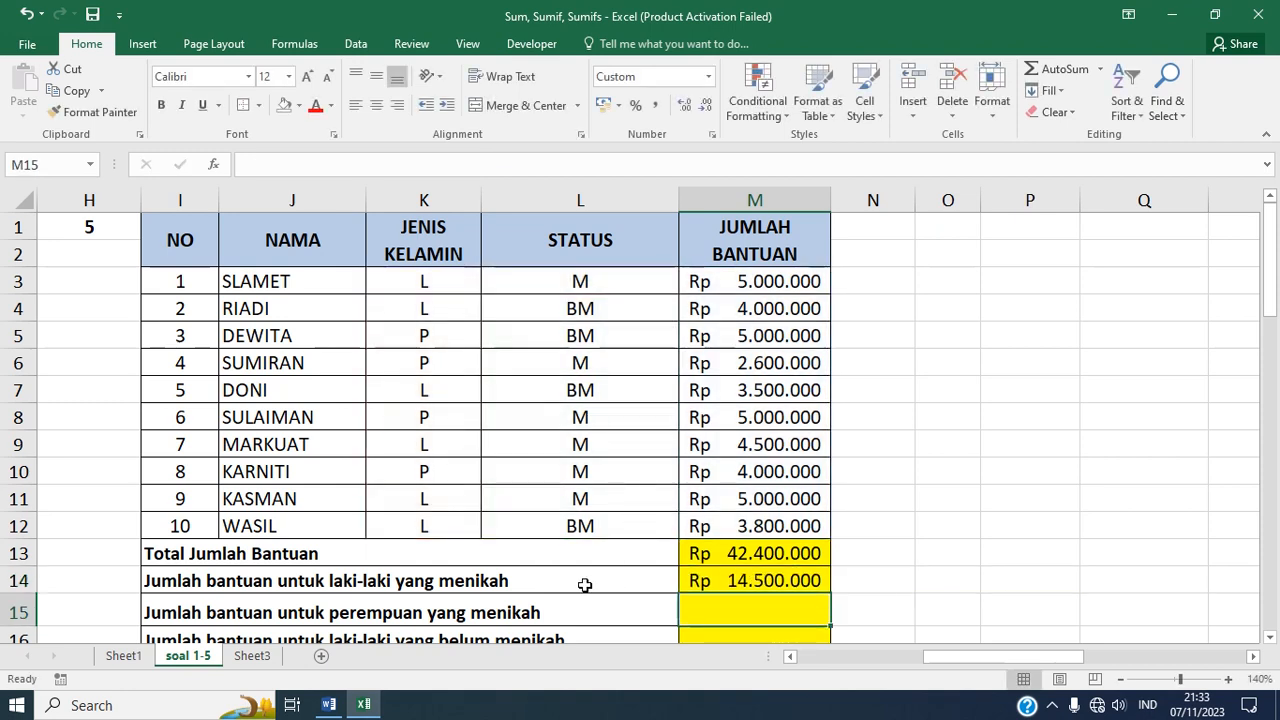
left_click(729, 580)
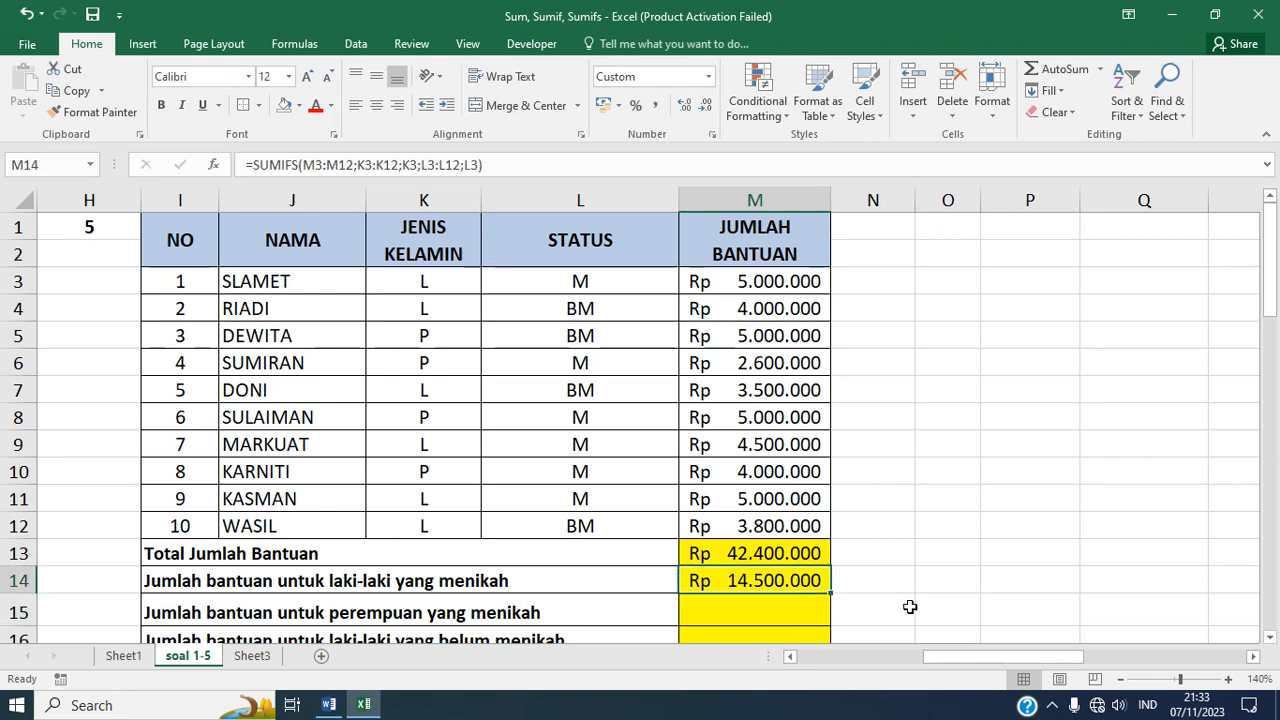
- Begin a SUMIFS formula in M15 for the aid to married women, using M3:M12 as the sum range
left_click(782, 615)
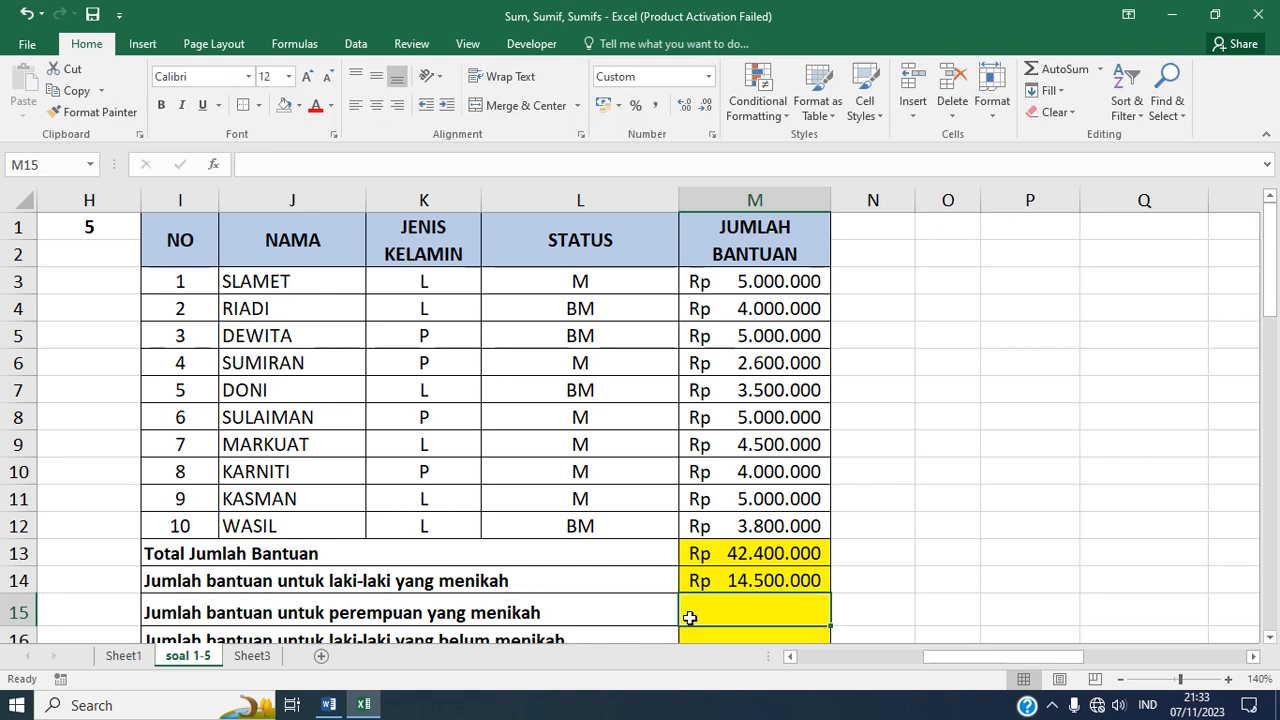
type("=")
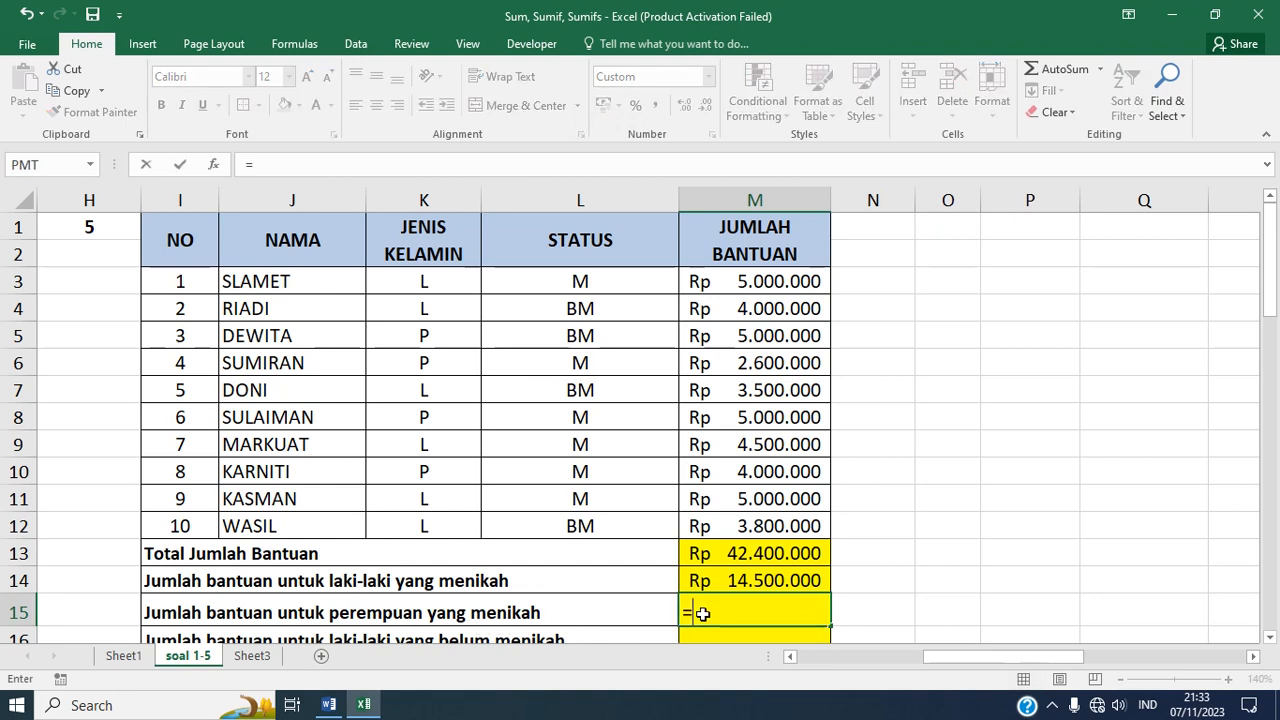
type("SUMIFS")
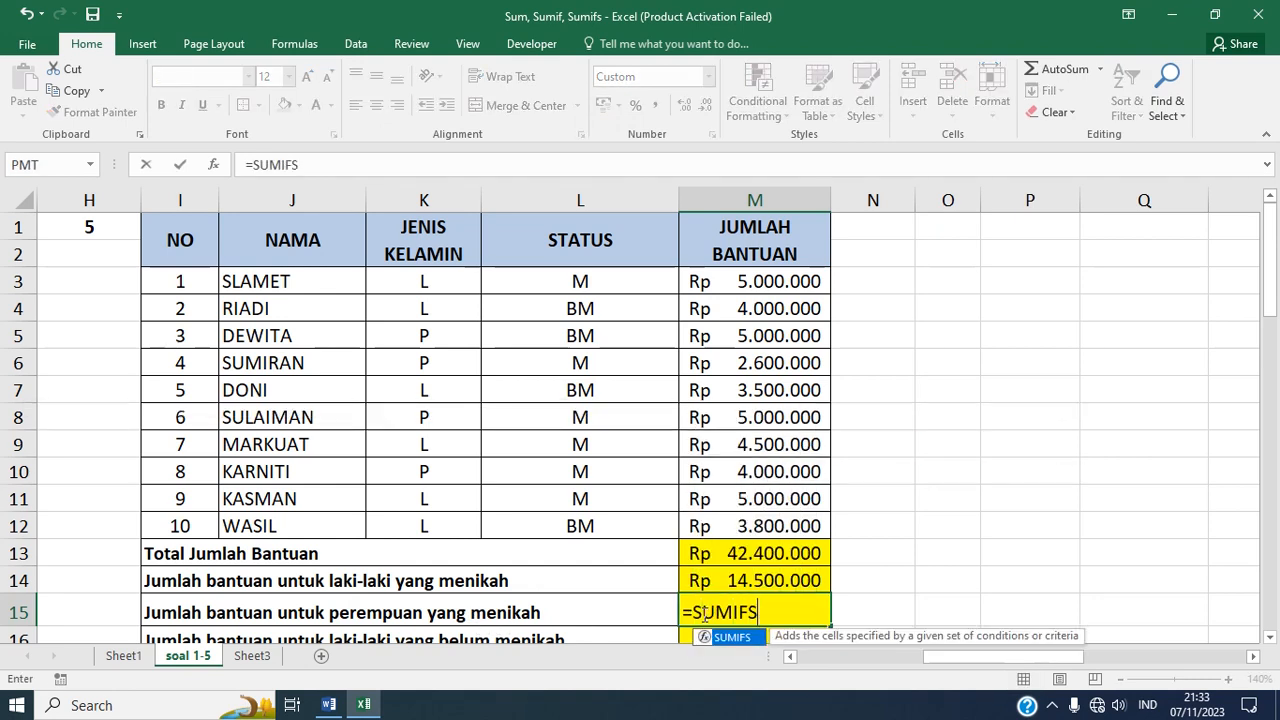
type("(")
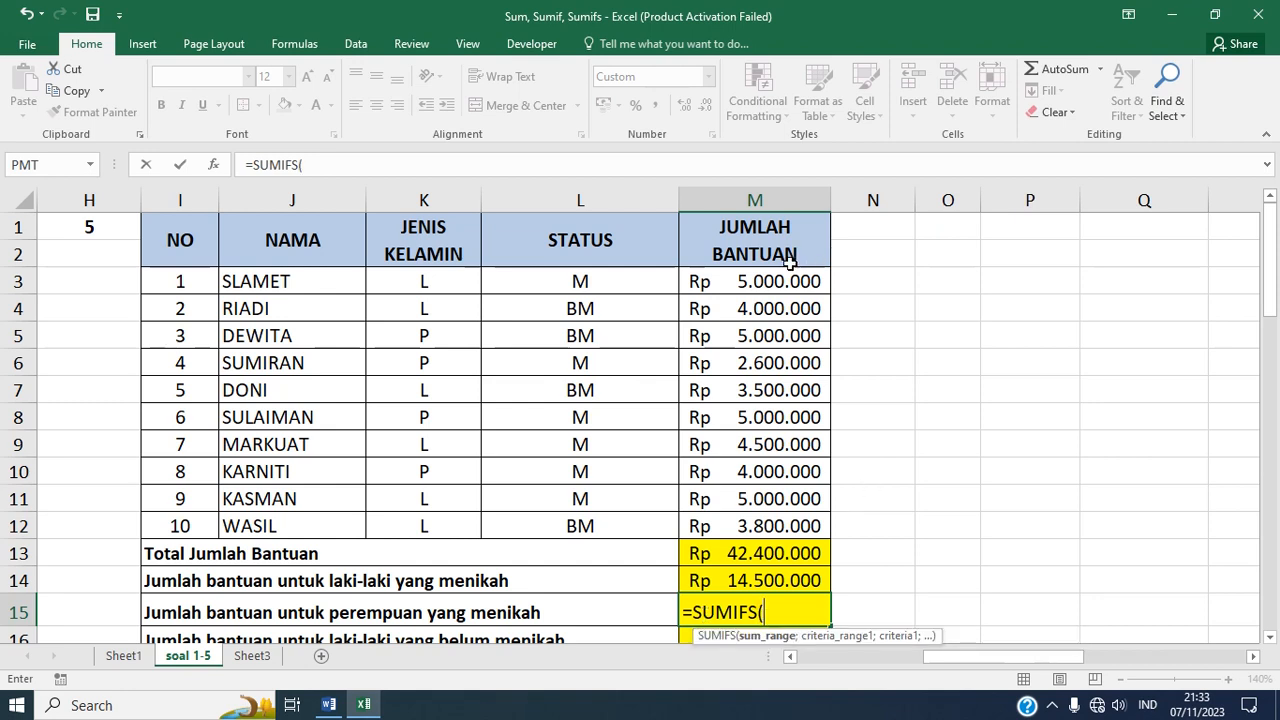
left_click_drag(774, 280, 763, 527)
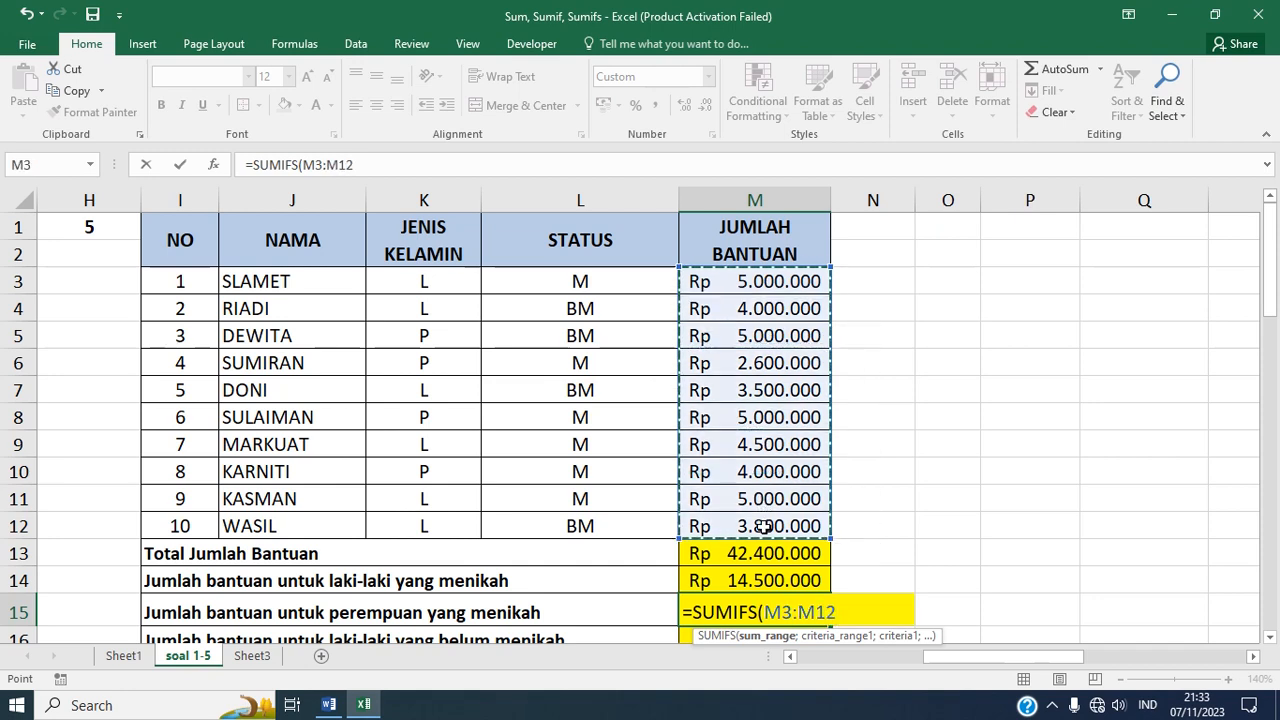
type(";")
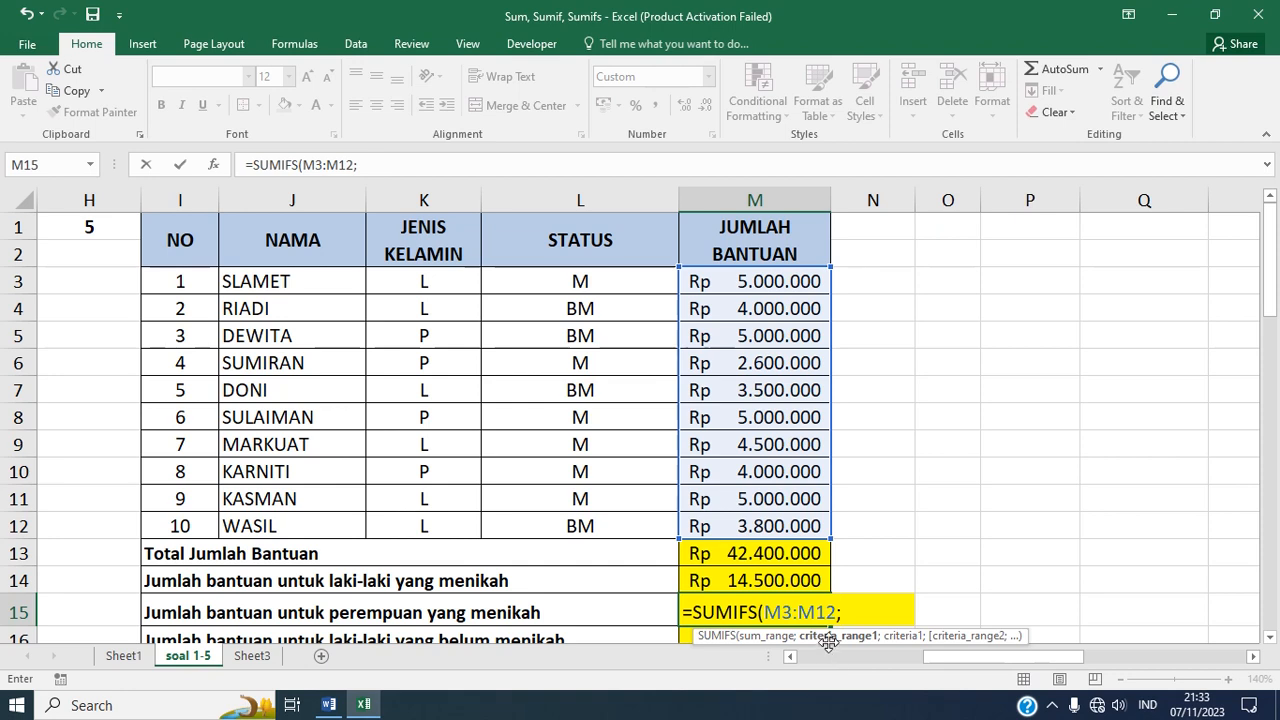
- Add the gender range K3:K12 as the M15 formula's first criteria range, with the text "P" as its criterion
left_click(437, 274)
left_click_drag(437, 274, 432, 521)
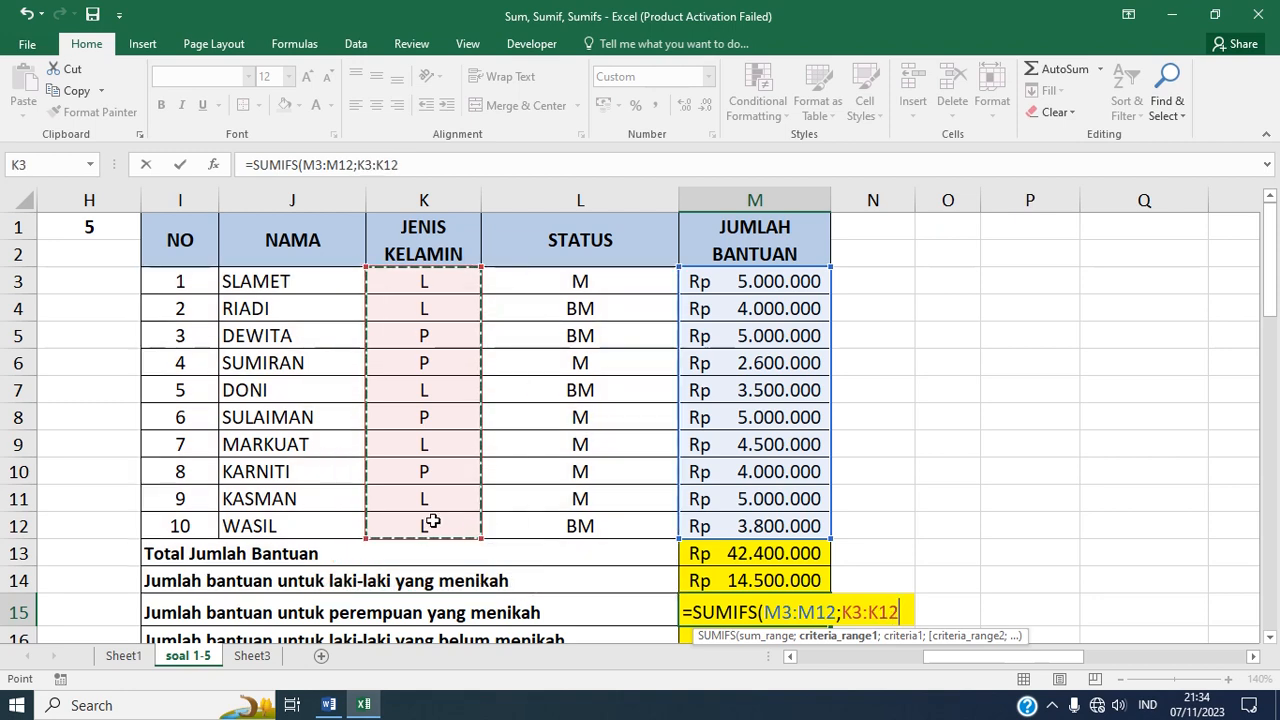
type(";")
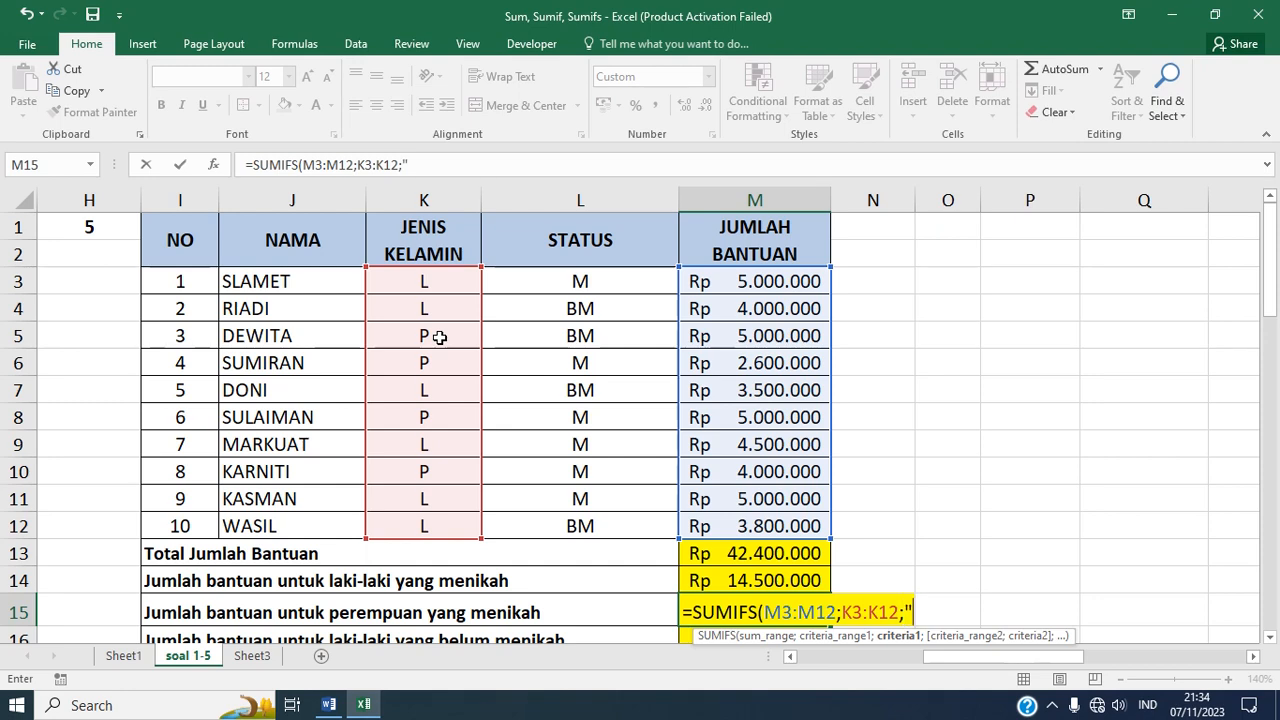
type("P")
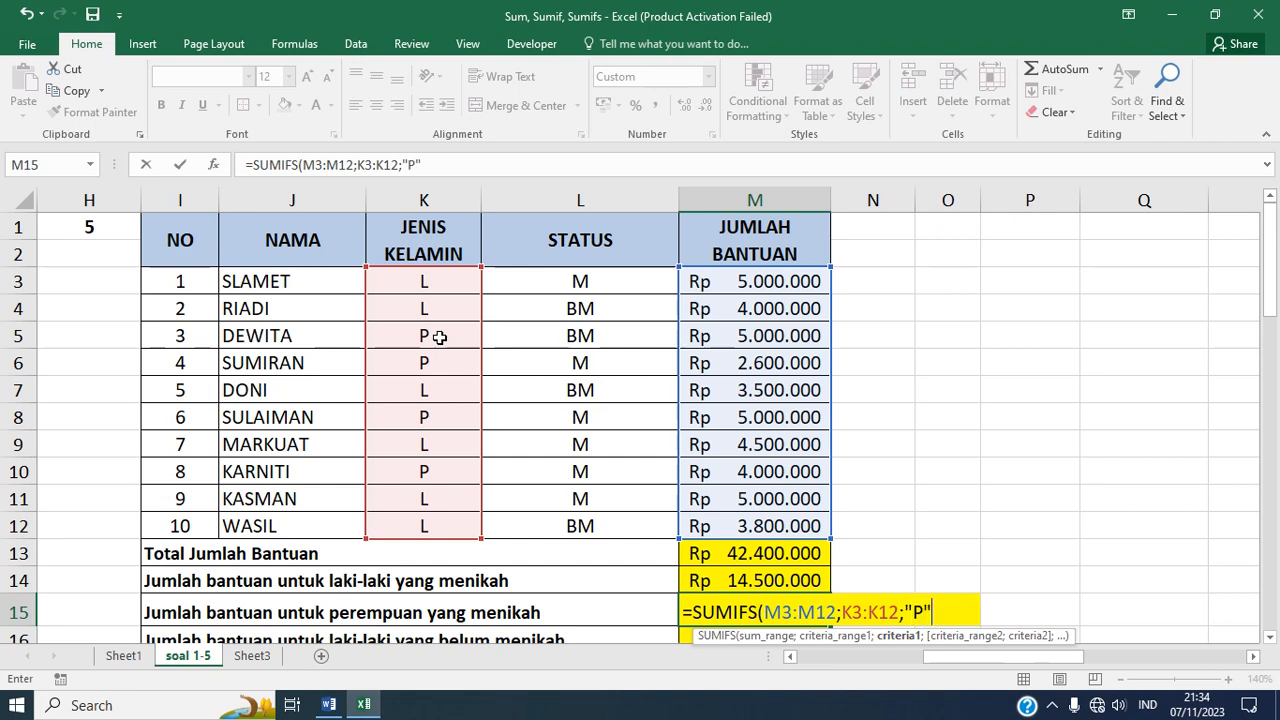
type("\";")
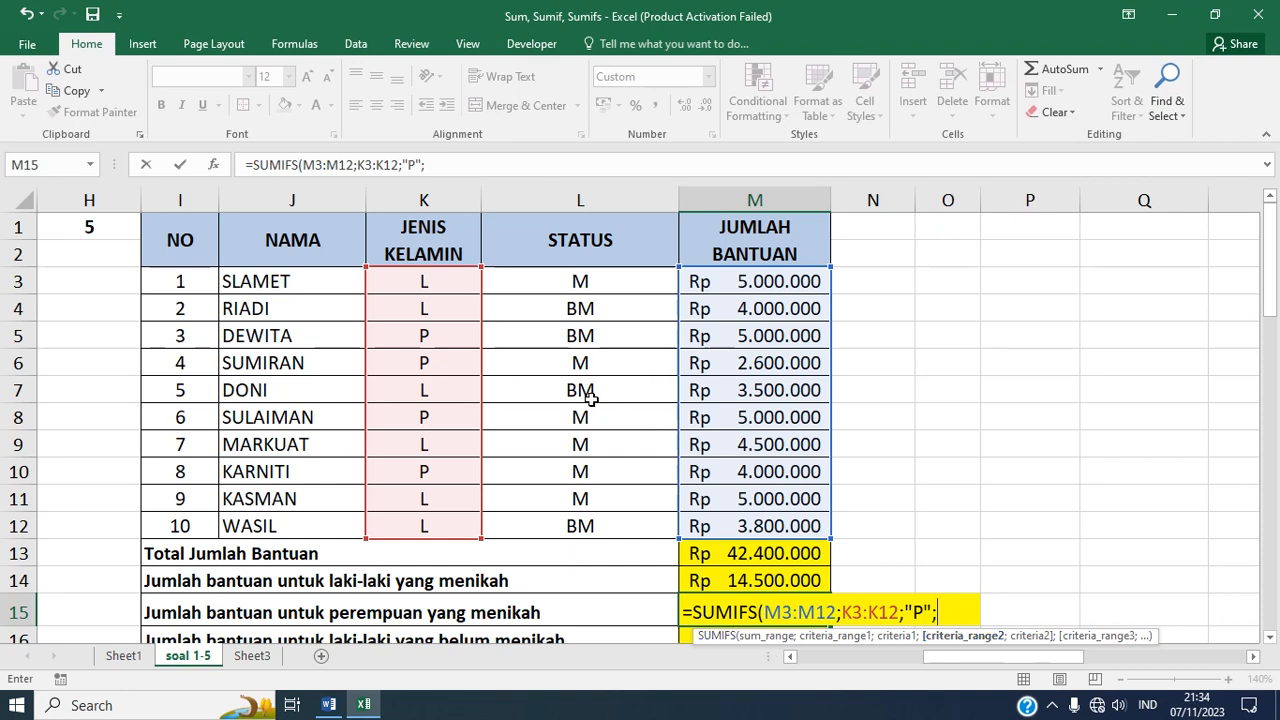
- Complete the M15 formula with the status range L3:L12 as second criteria range and cell L6 as its criterion
left_click(600, 277)
left_click_drag(600, 277, 598, 514)
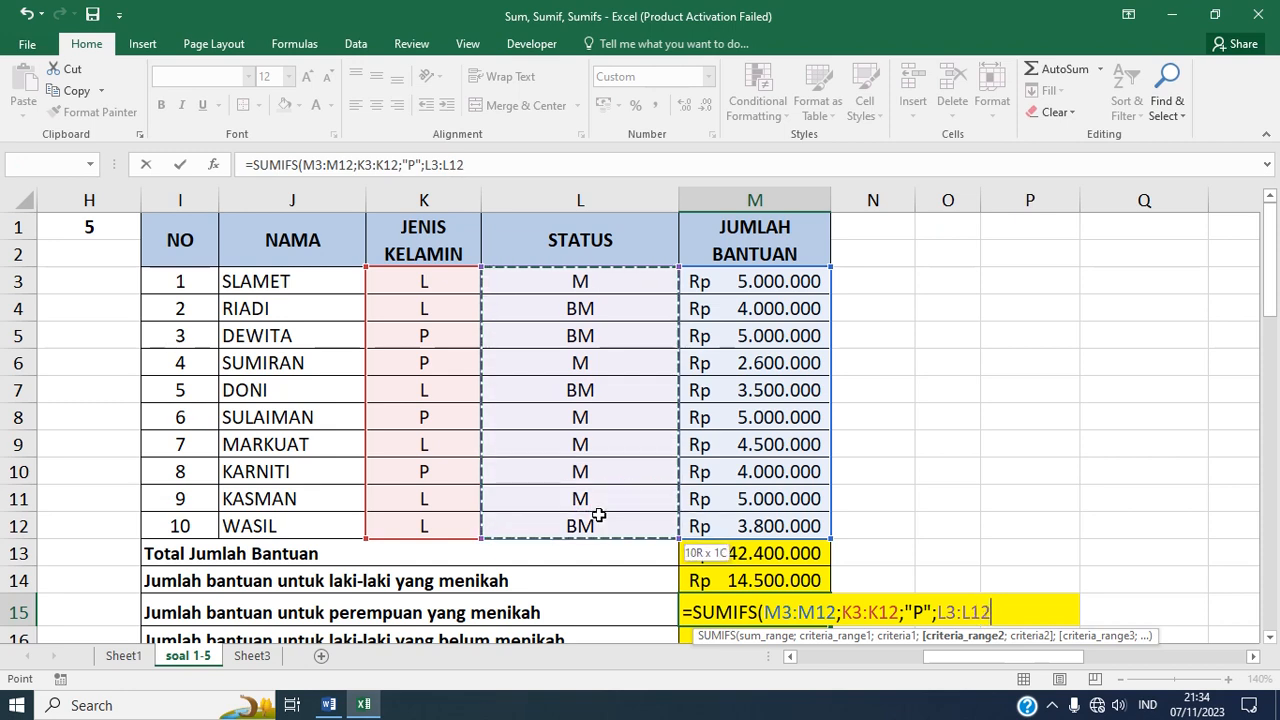
type(";")
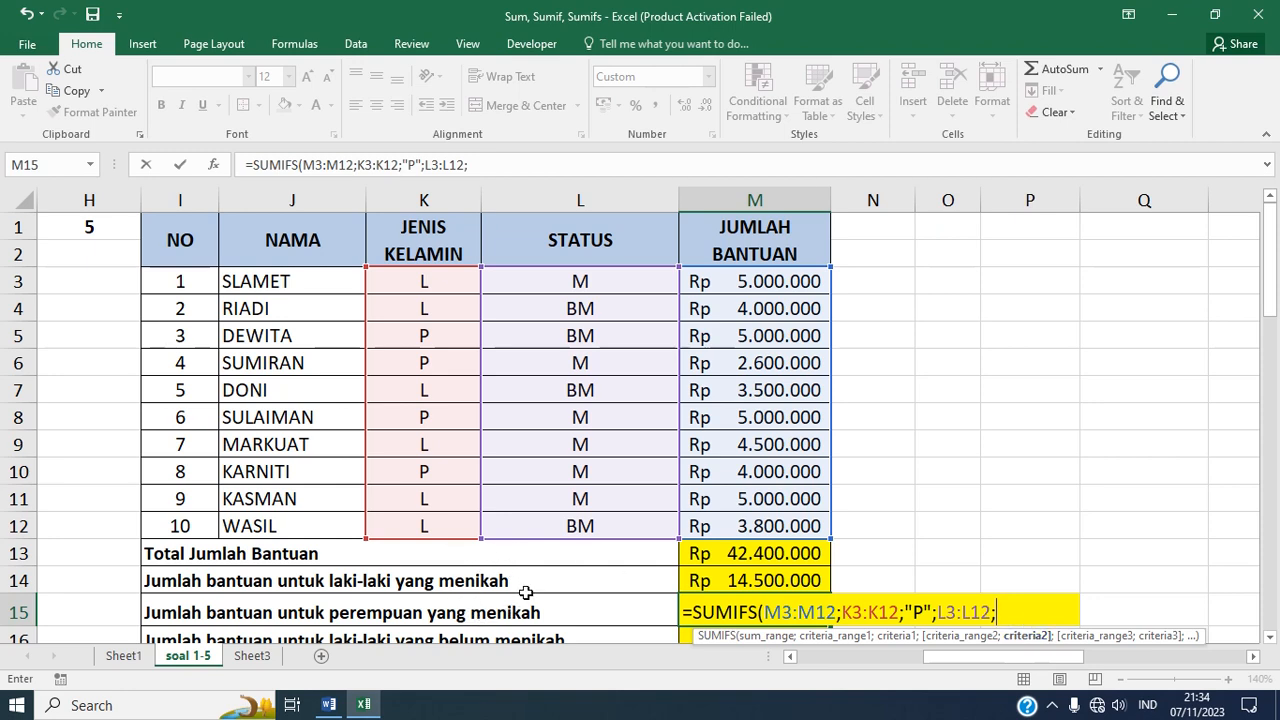
left_click(609, 359)
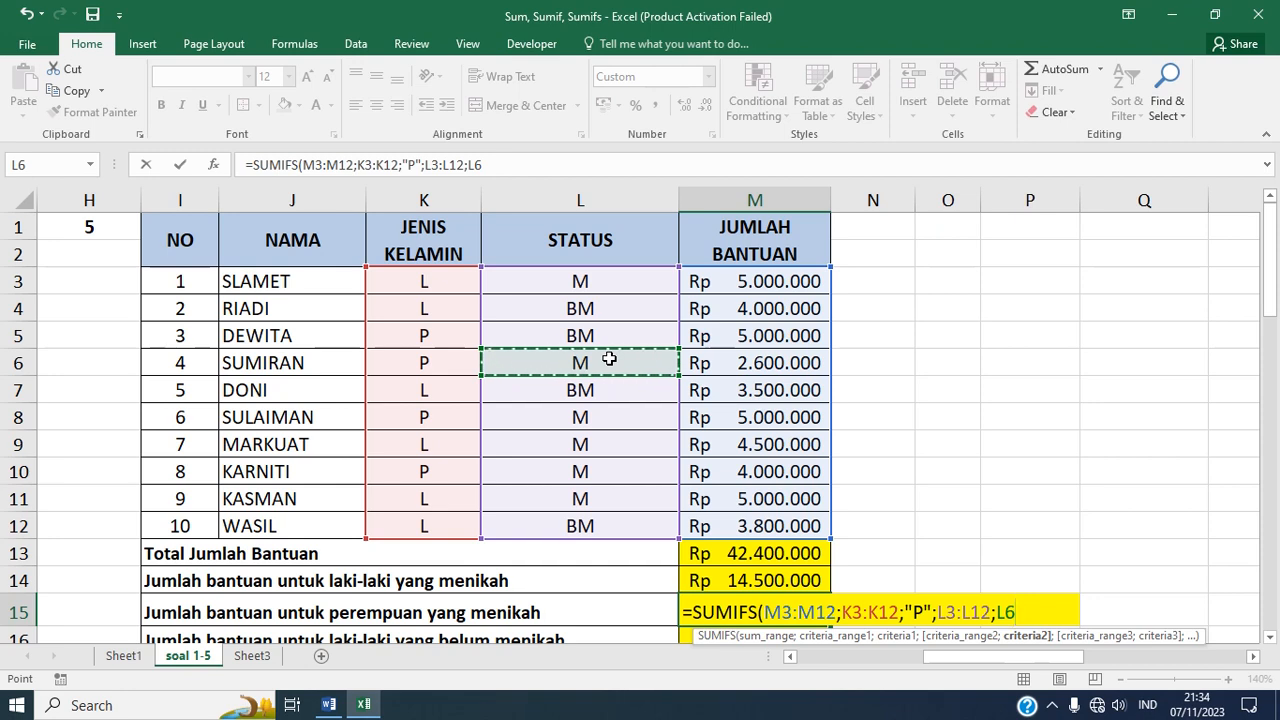
type(")")
key("Return")
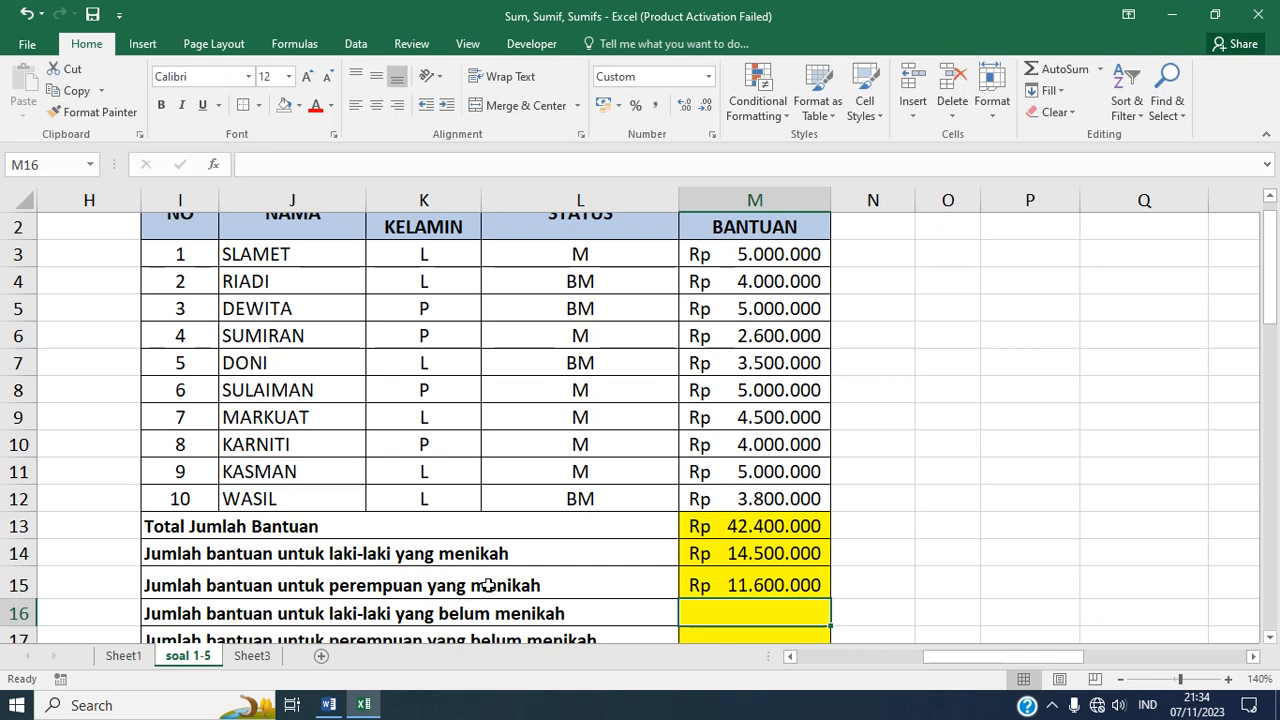
left_click(700, 588)
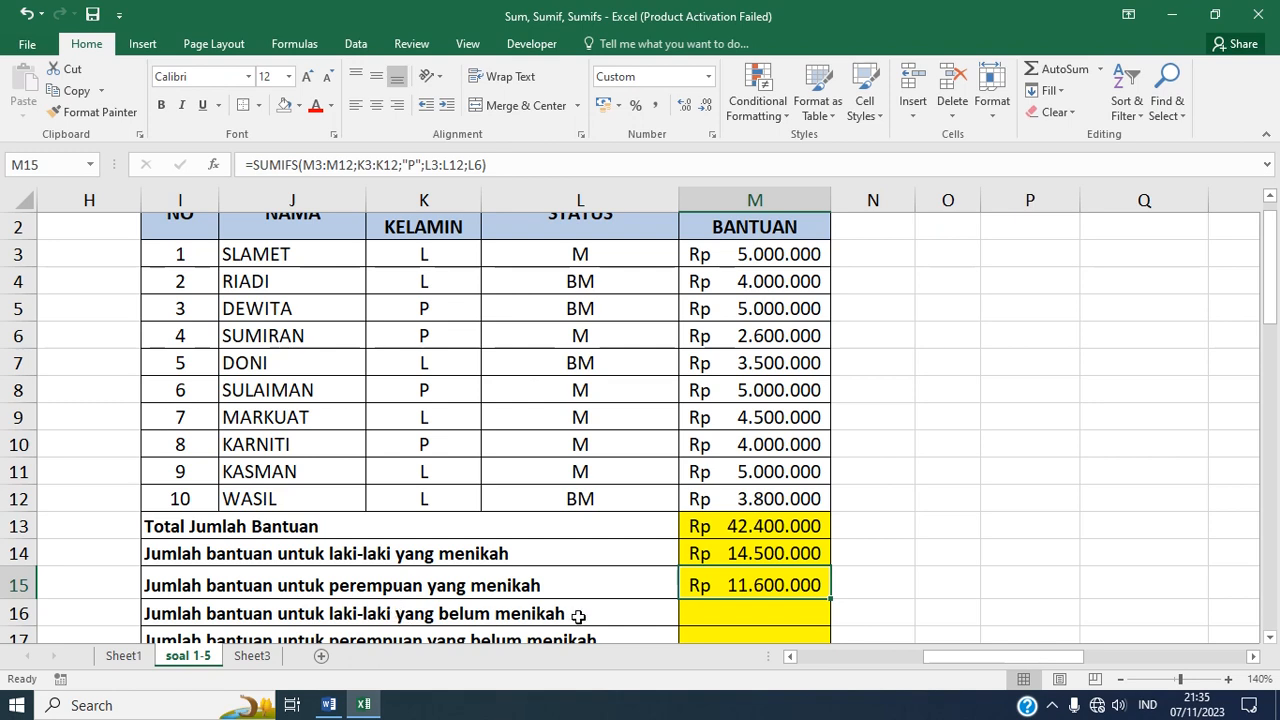
- Begin a SUMIFS formula in M16 for the aid to unmarried men, using M3:M12 as the sum range
left_click(717, 615)
type("=")
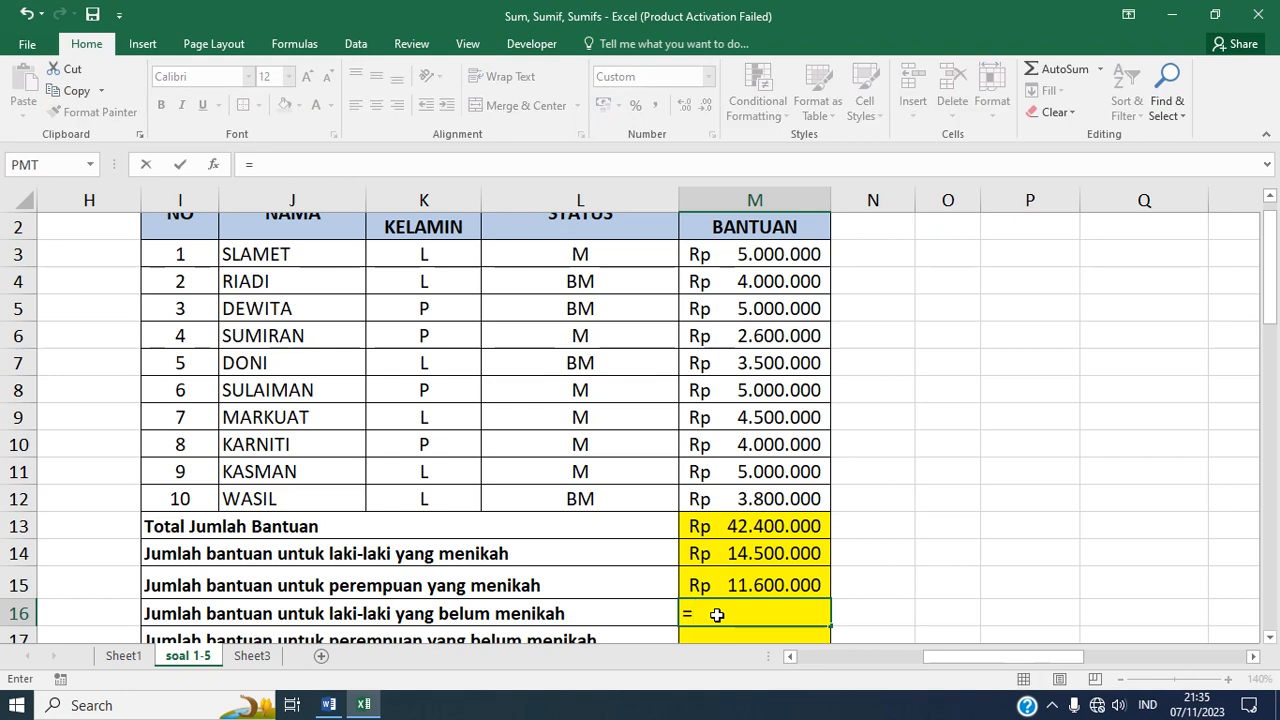
type("SUMIF")
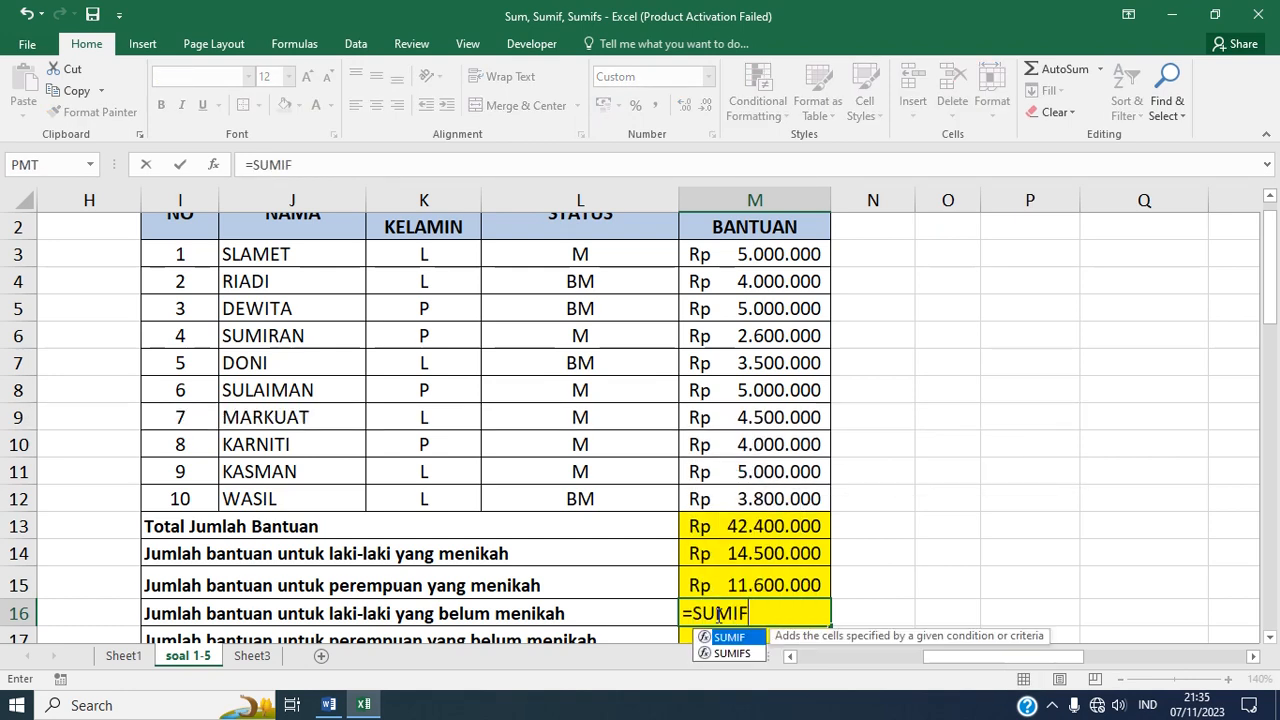
type("S(")
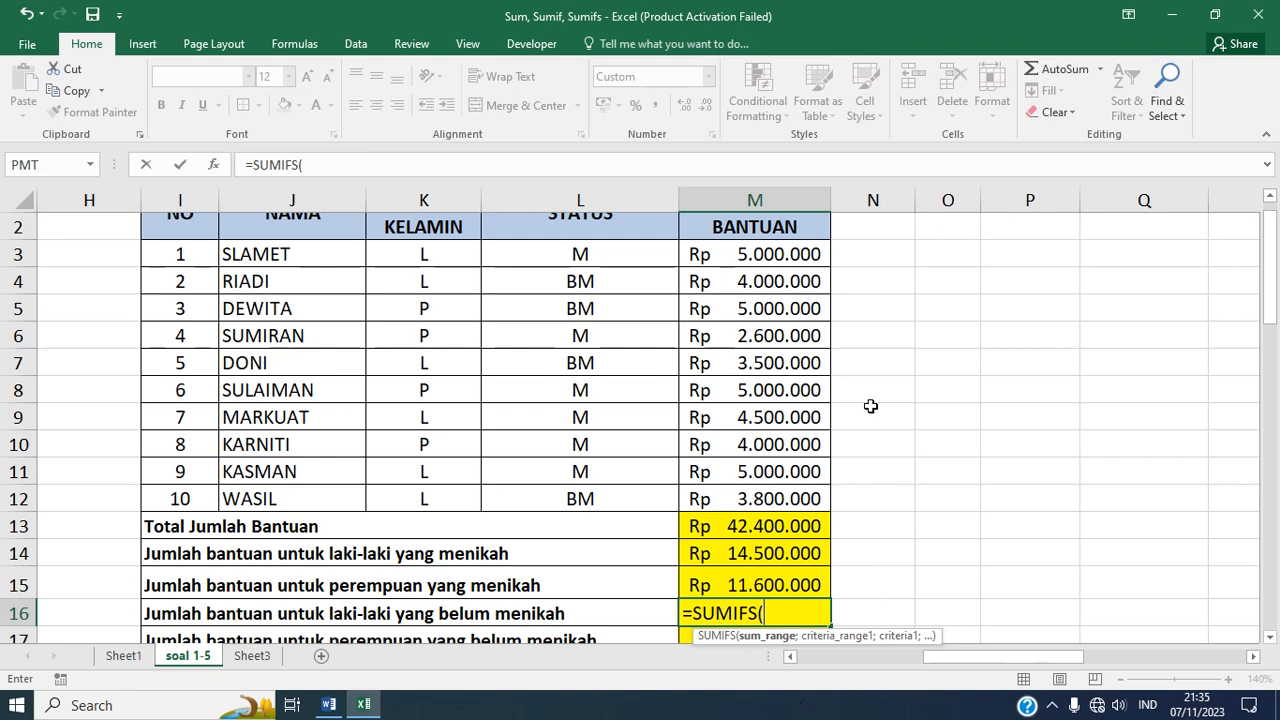
left_click_drag(775, 257, 770, 502)
type(";")
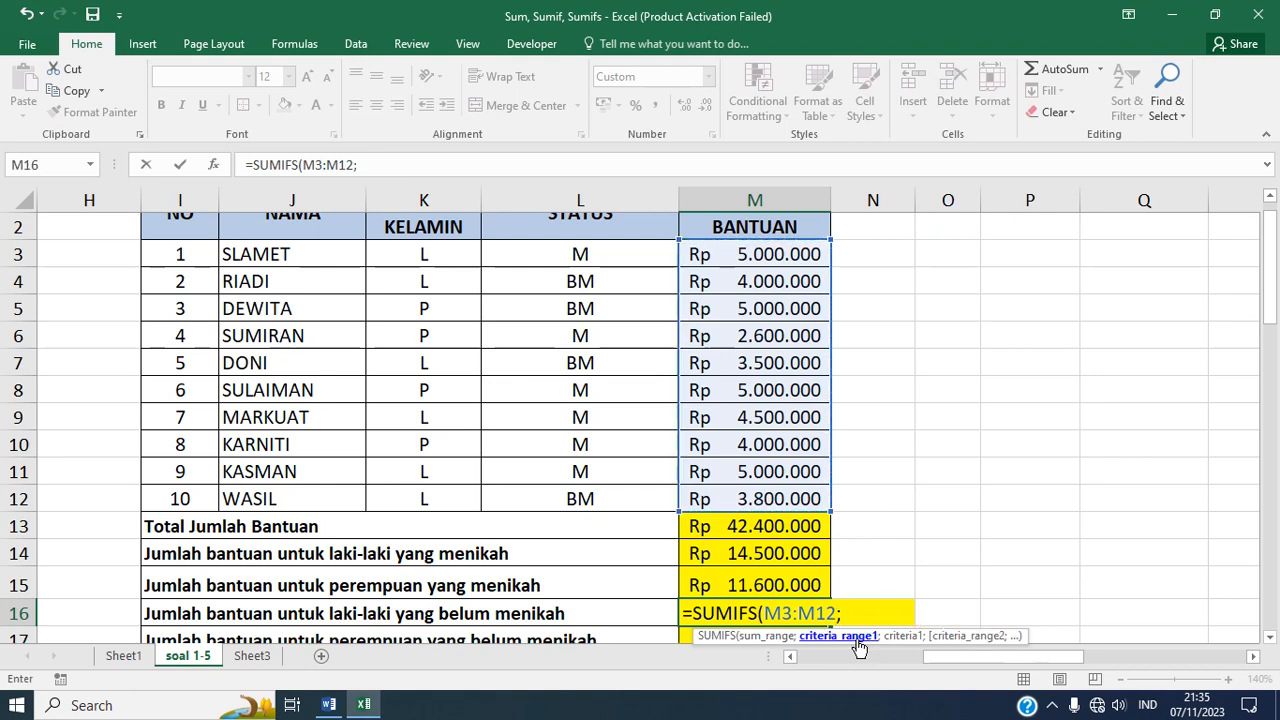
- Add the gender range K3:K12 as the M16 formula's first criteria range, with cell K12 as its criterion
left_click(457, 249)
left_click_drag(457, 249, 437, 497)
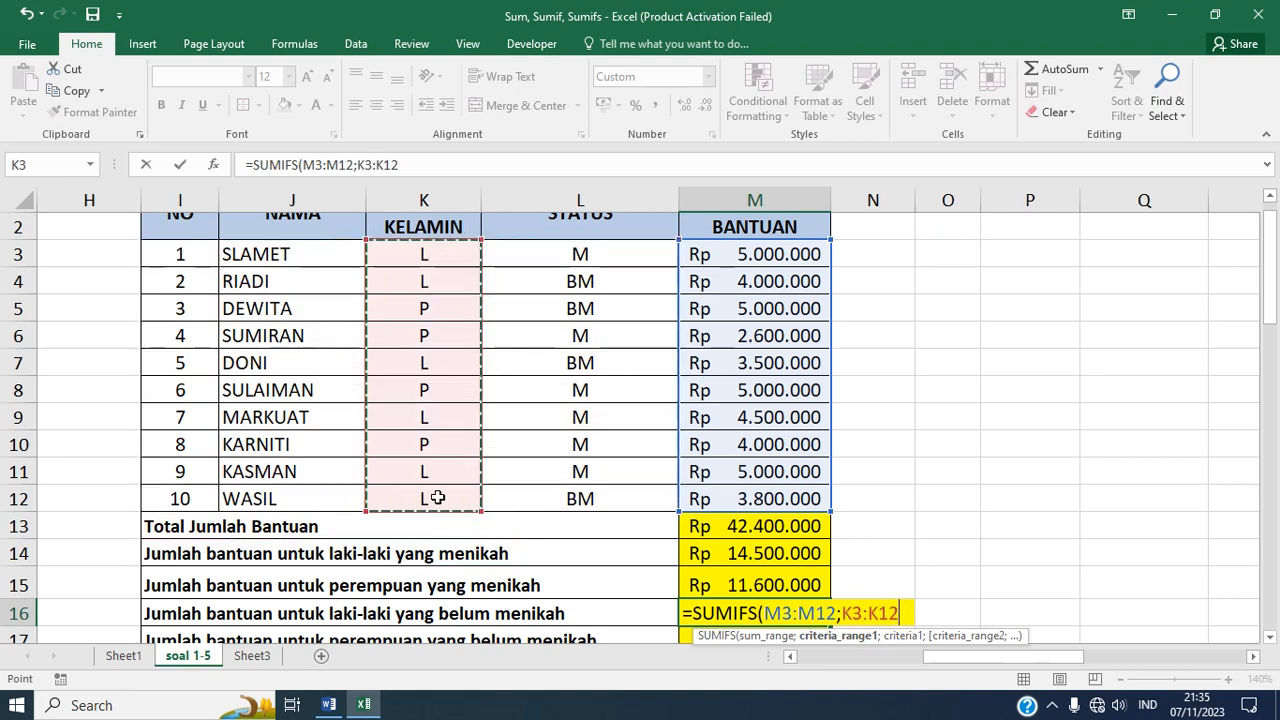
type(";")
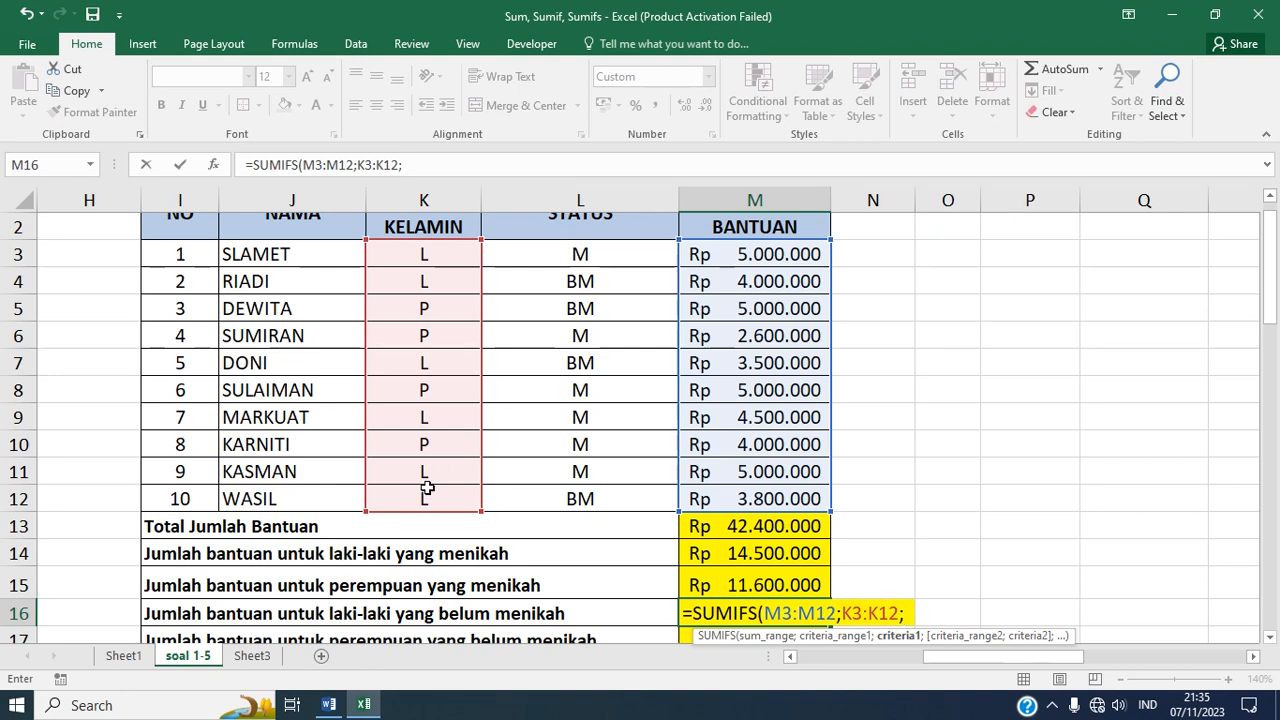
left_click(435, 496)
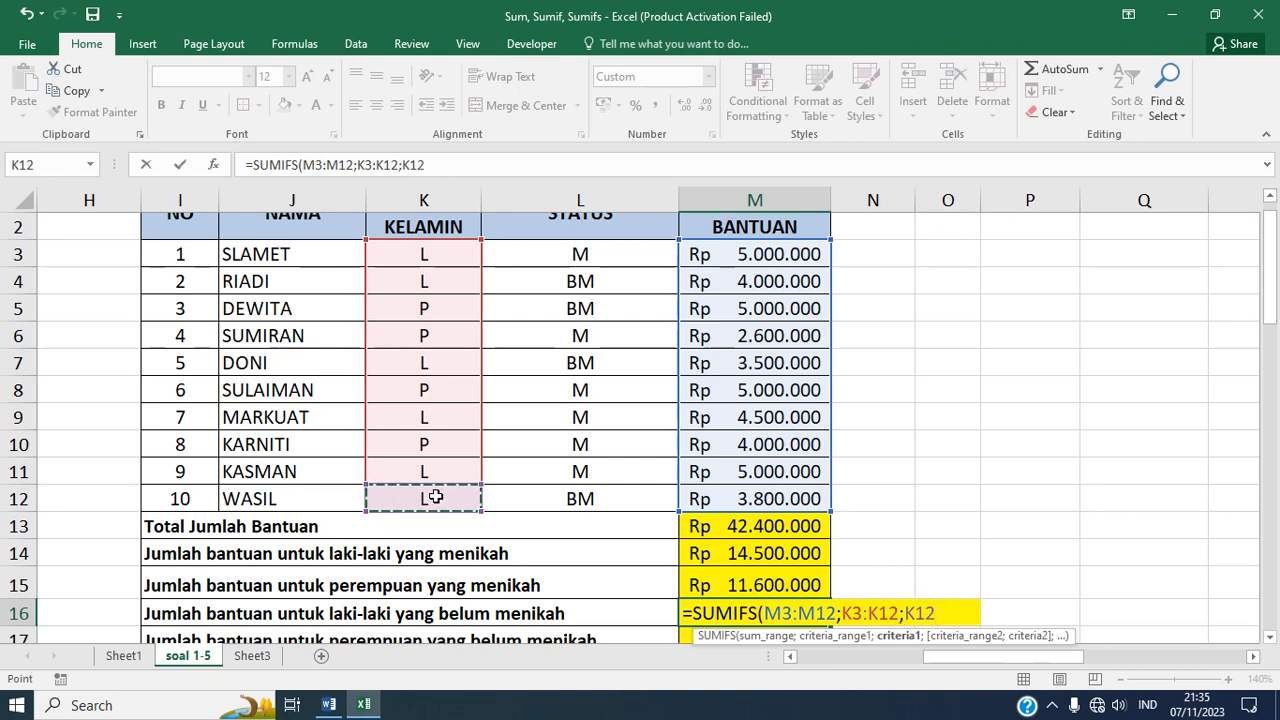
type(";")
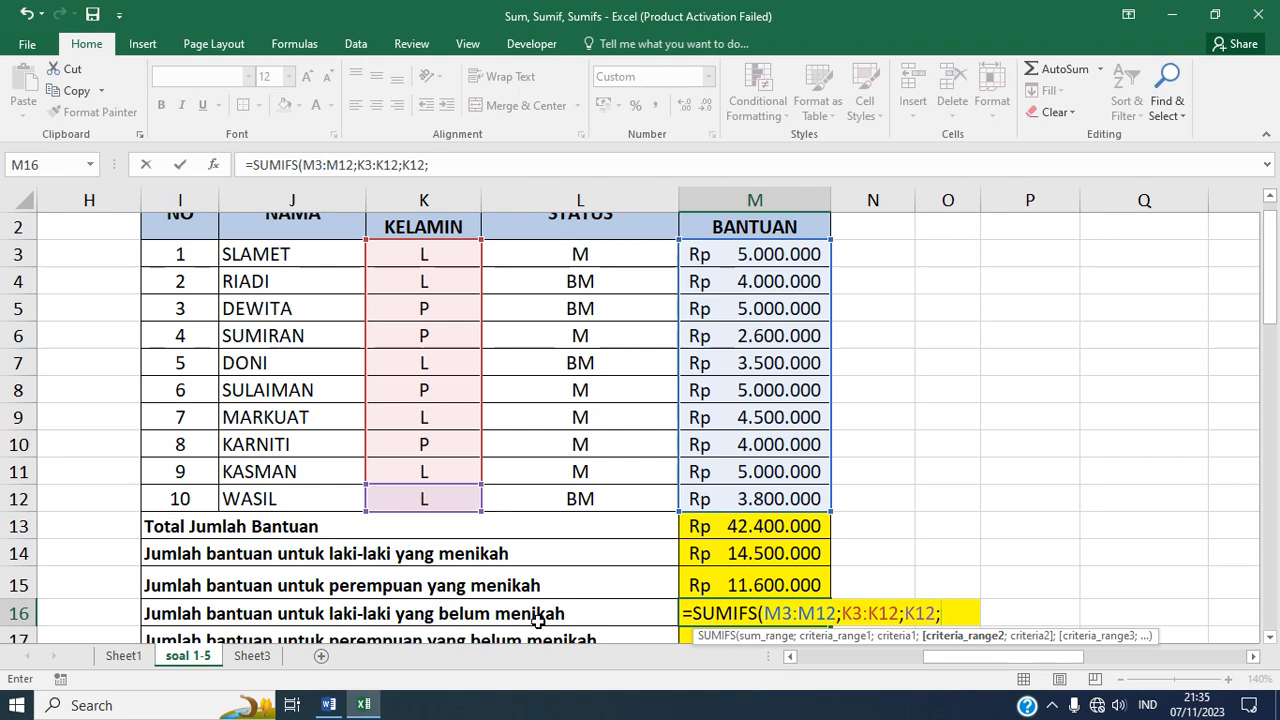
- Complete the M16 formula with the status range L3:L12 as second criteria range and cell L4 as its criterion
left_click(599, 257)
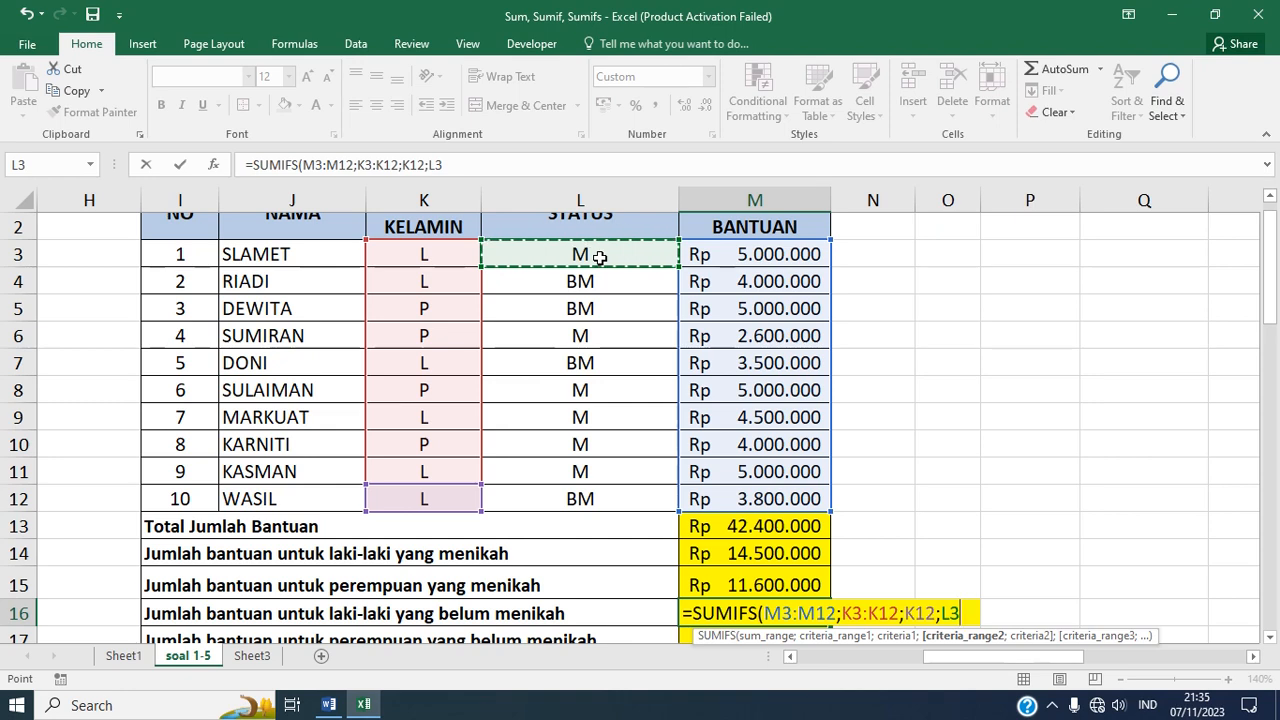
left_click_drag(599, 257, 582, 499)
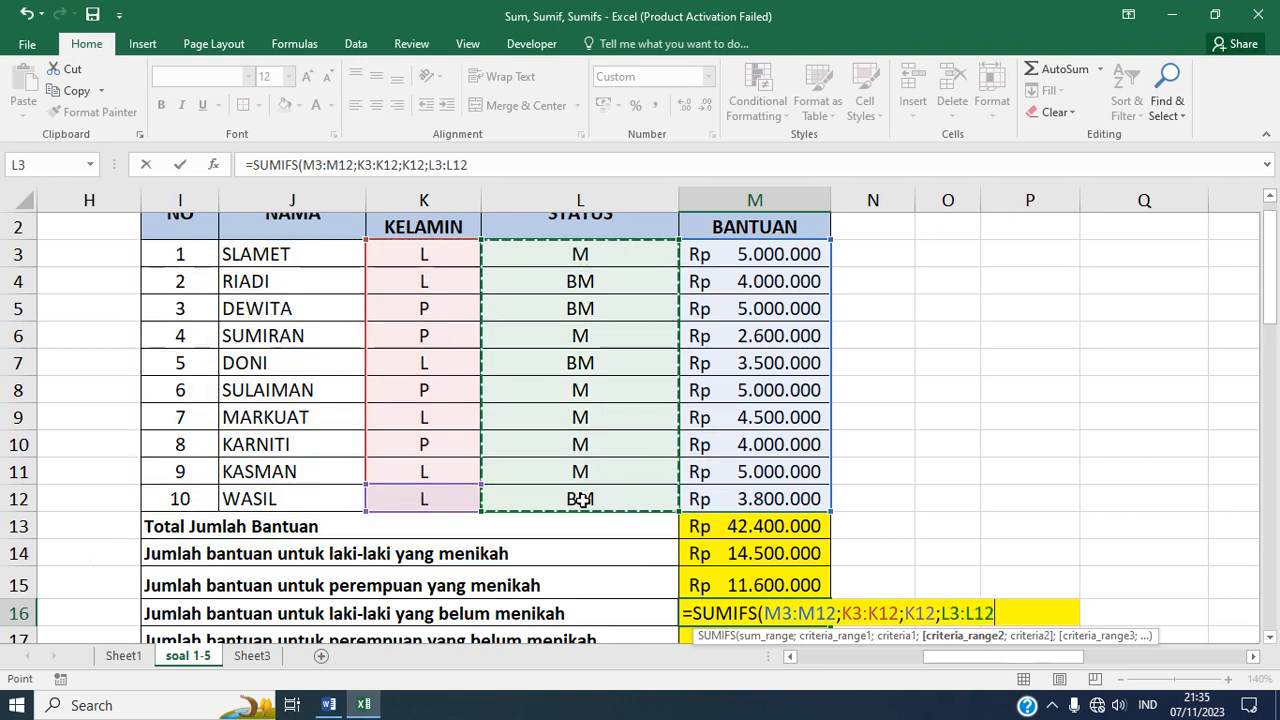
type(";")
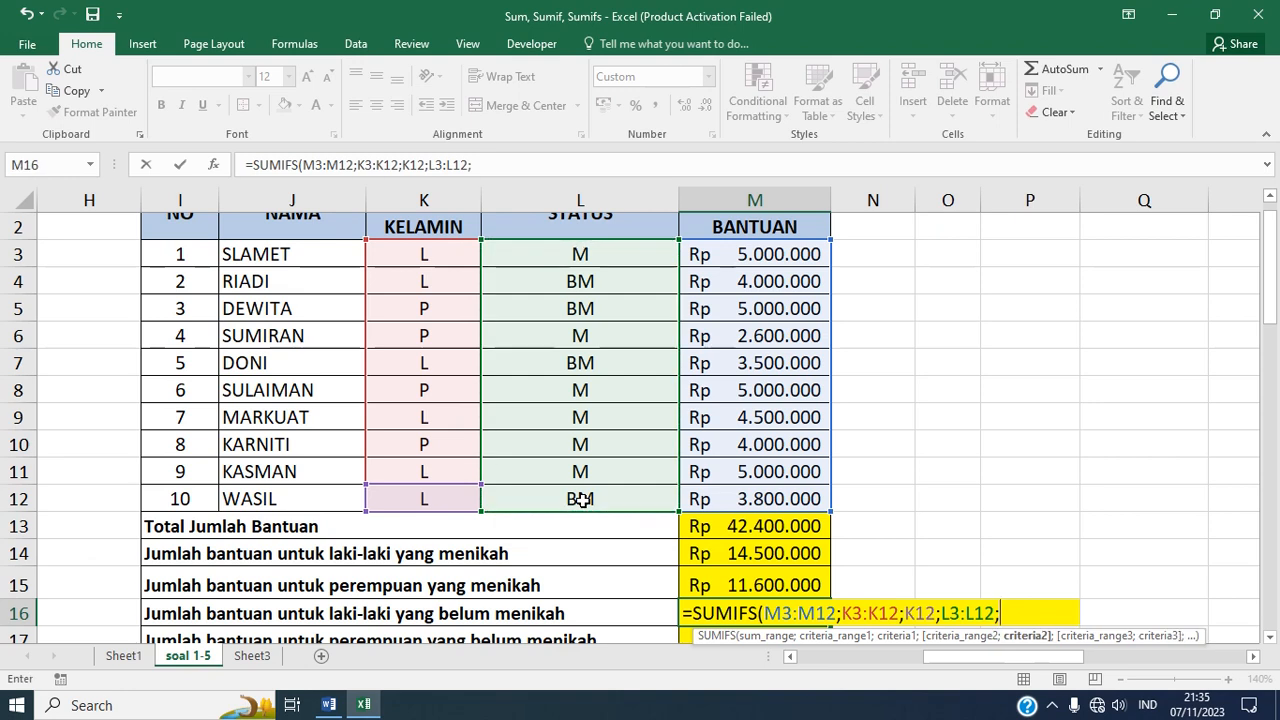
left_click(624, 284)
type(")")
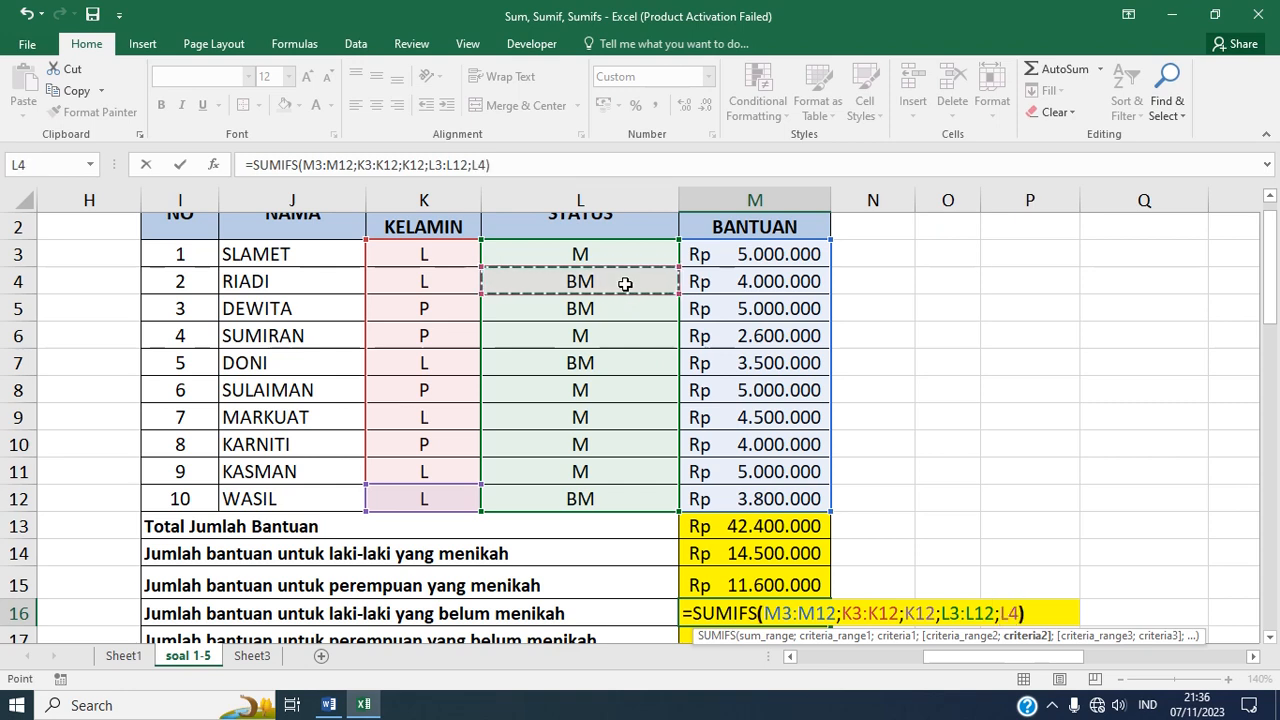
key("Return")
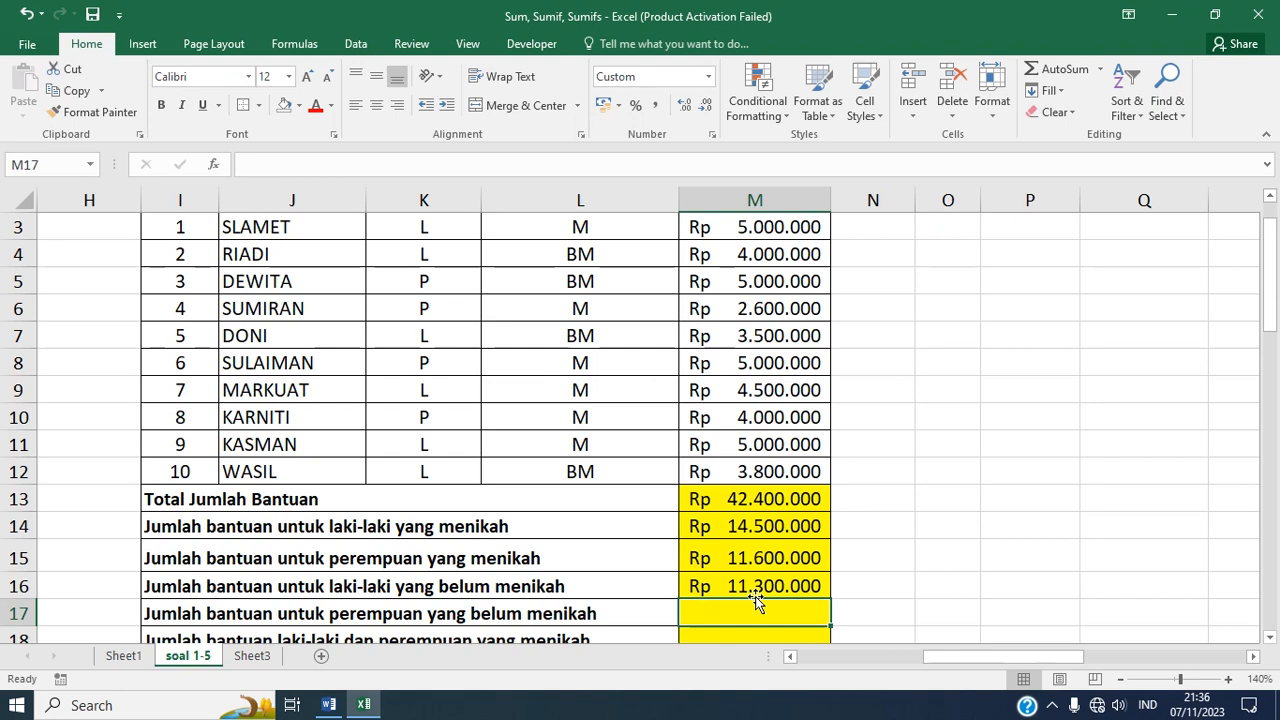
- Begin a SUMIFS formula in M17 for the aid to unmarried women, using M3:M12 as the sum range
type("=SUMI")
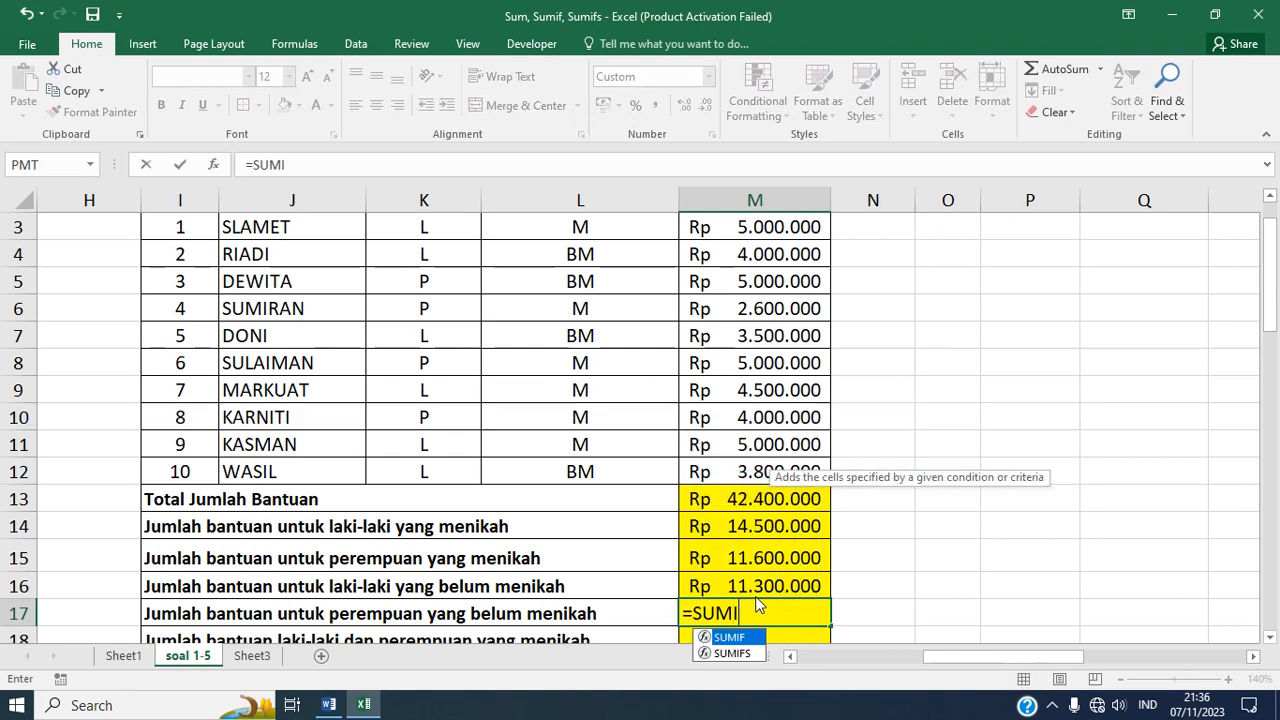
type("FS(")
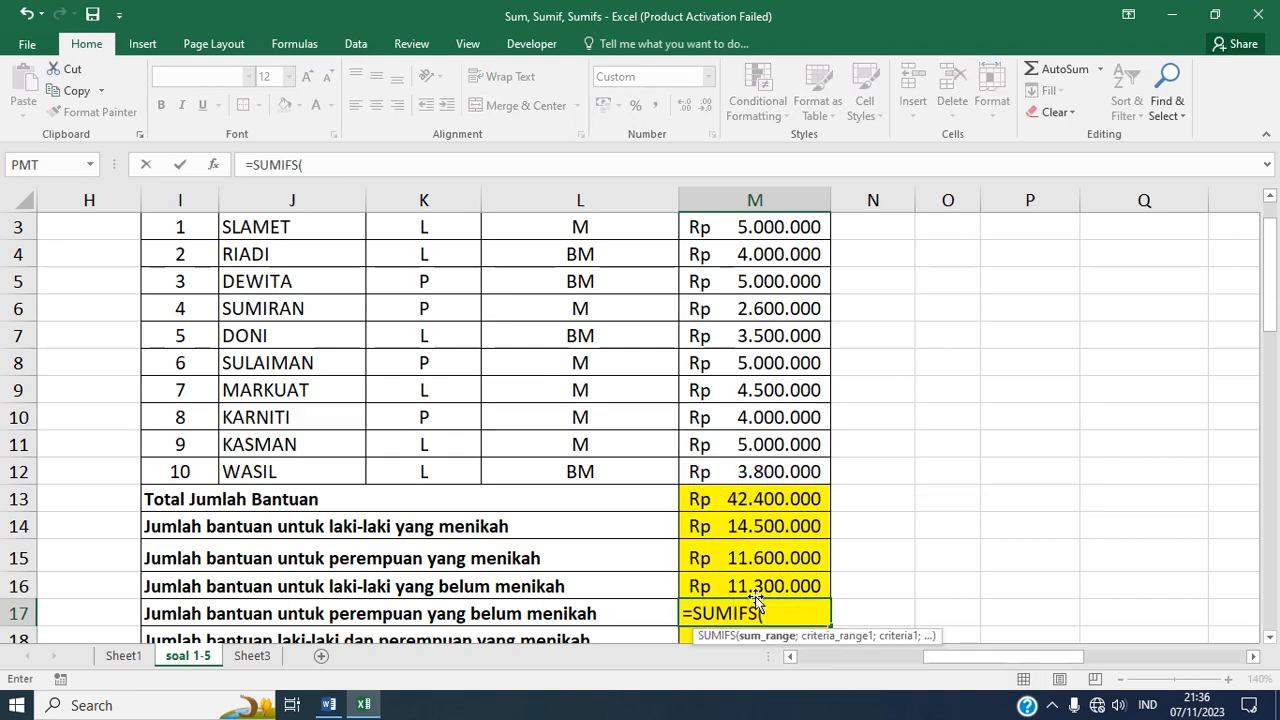
left_click(774, 227)
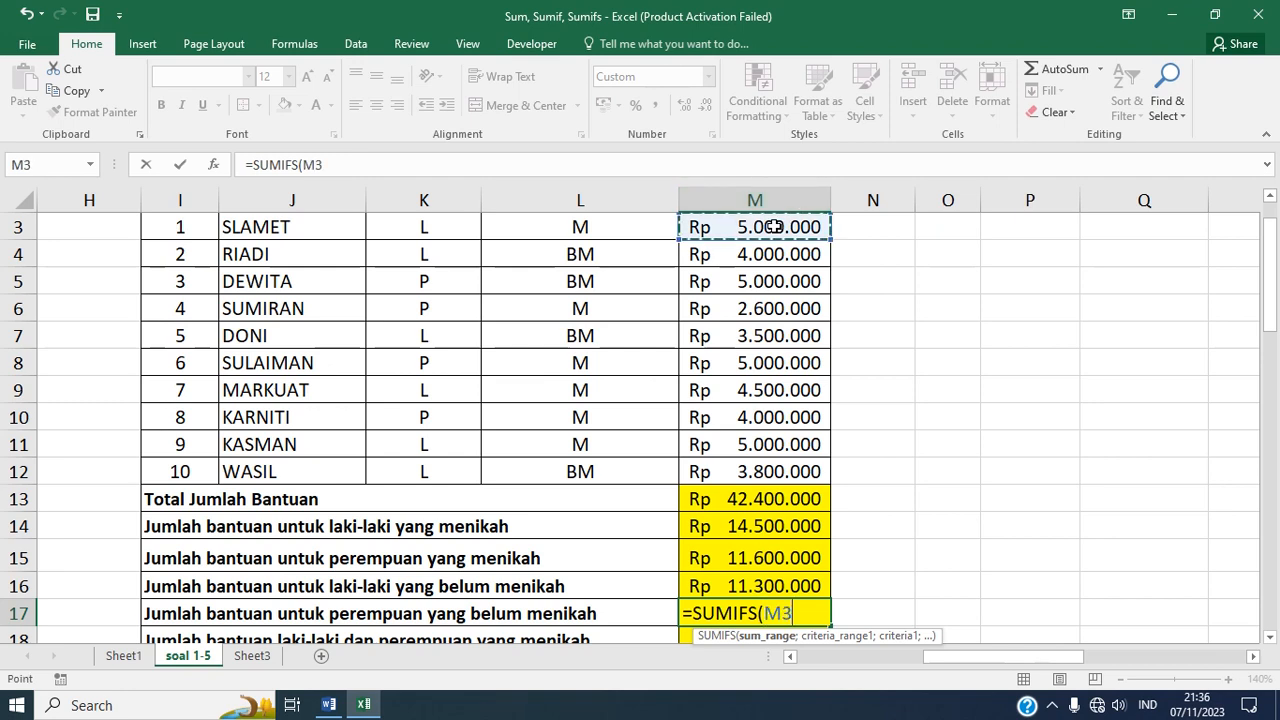
left_click_drag(774, 227, 757, 471)
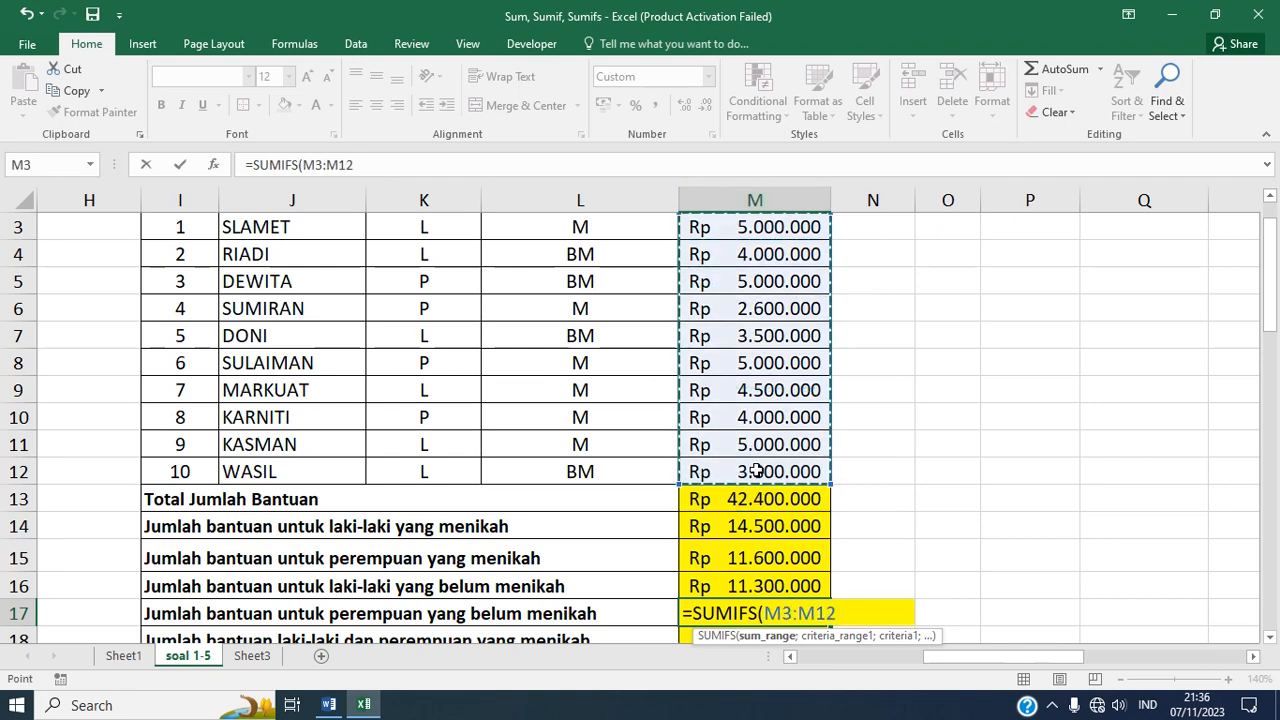
type(";")
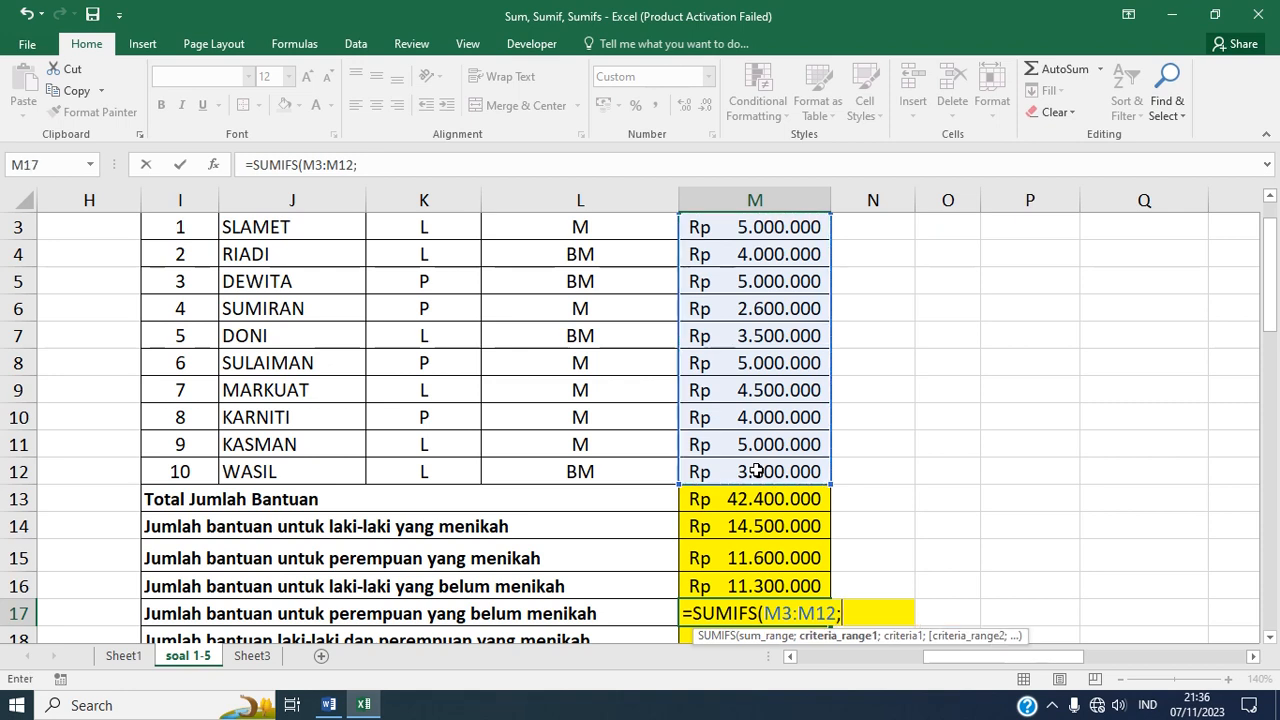
- Add the gender range K3:K12 as the M17 formula's first criteria range, with cell K8 as its criterion
left_click(453, 231)
left_click_drag(453, 231, 432, 480)
type(";")
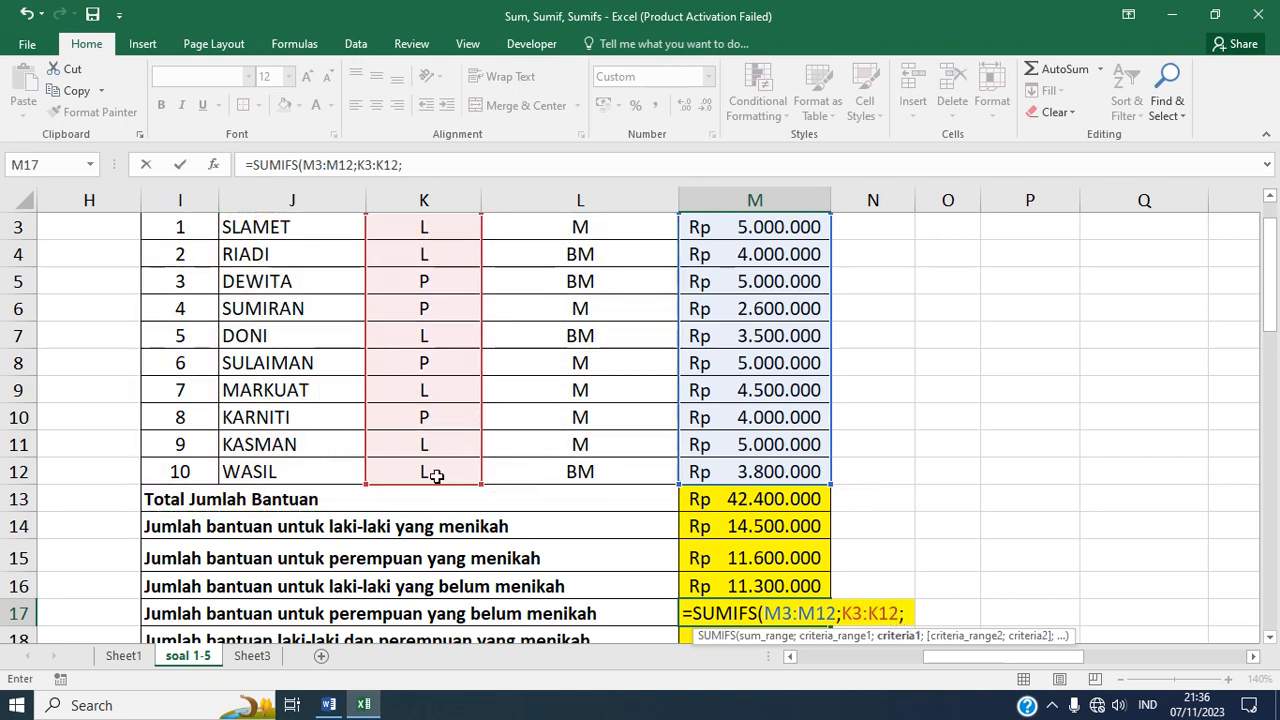
left_click(444, 363)
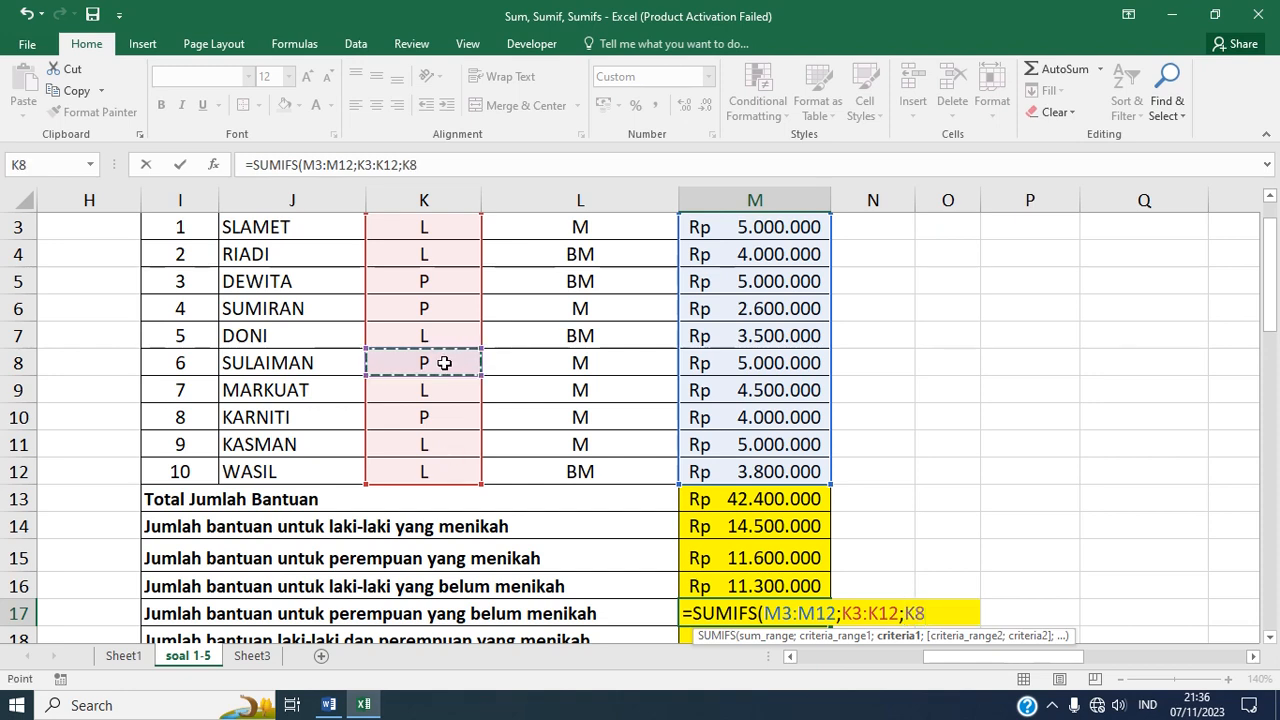
type(";")
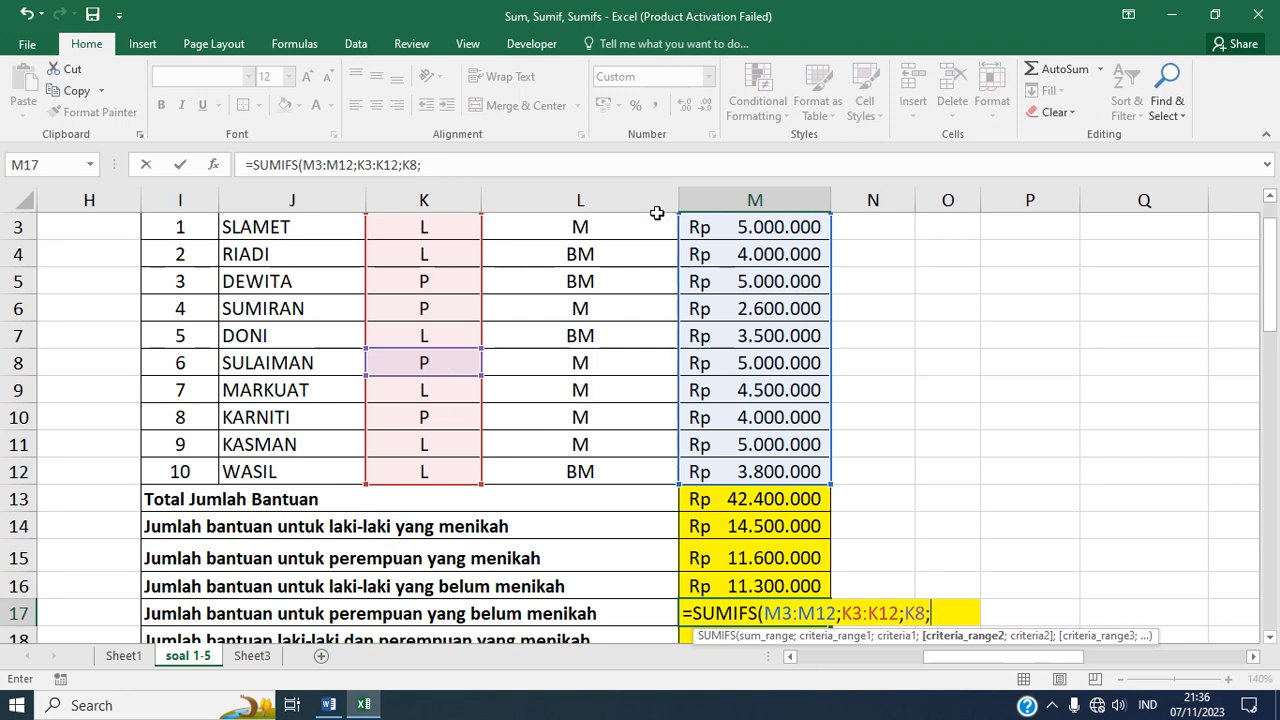
- Complete the M17 formula with the status range L3:L12 as second criteria range and cell L12 as its criterion
left_click(593, 228)
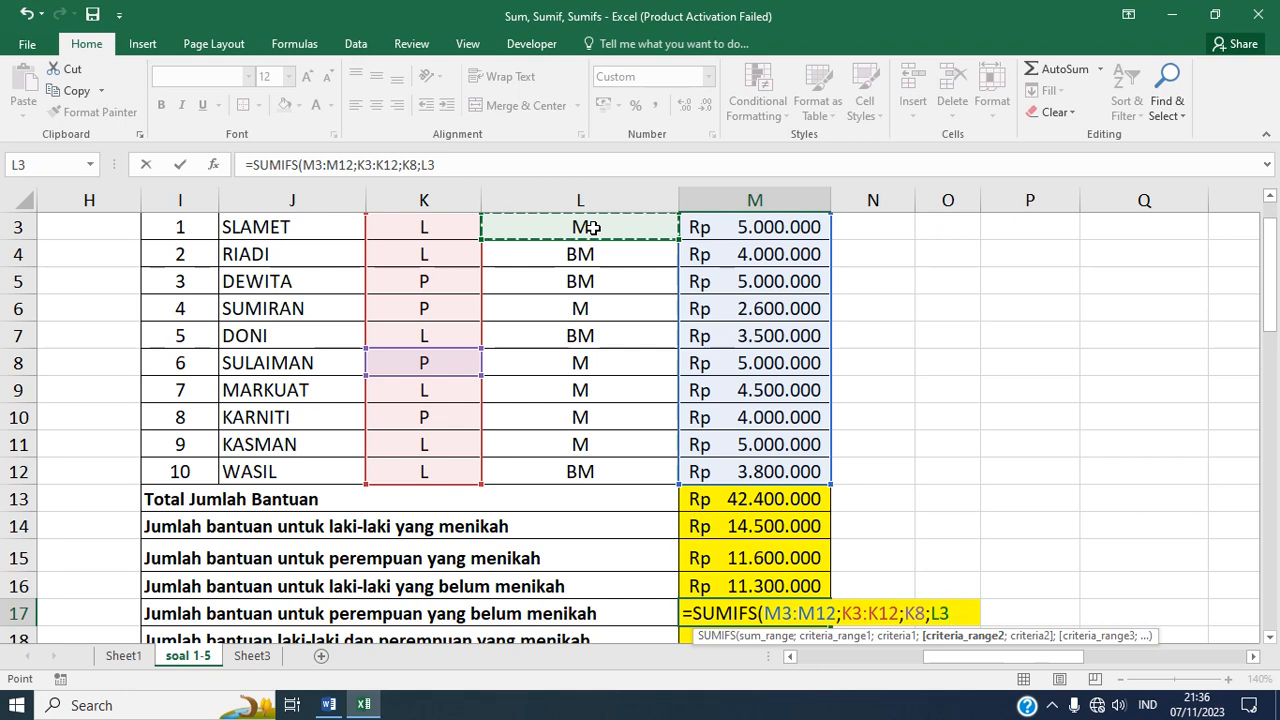
left_click_drag(593, 228, 578, 476)
type(";")
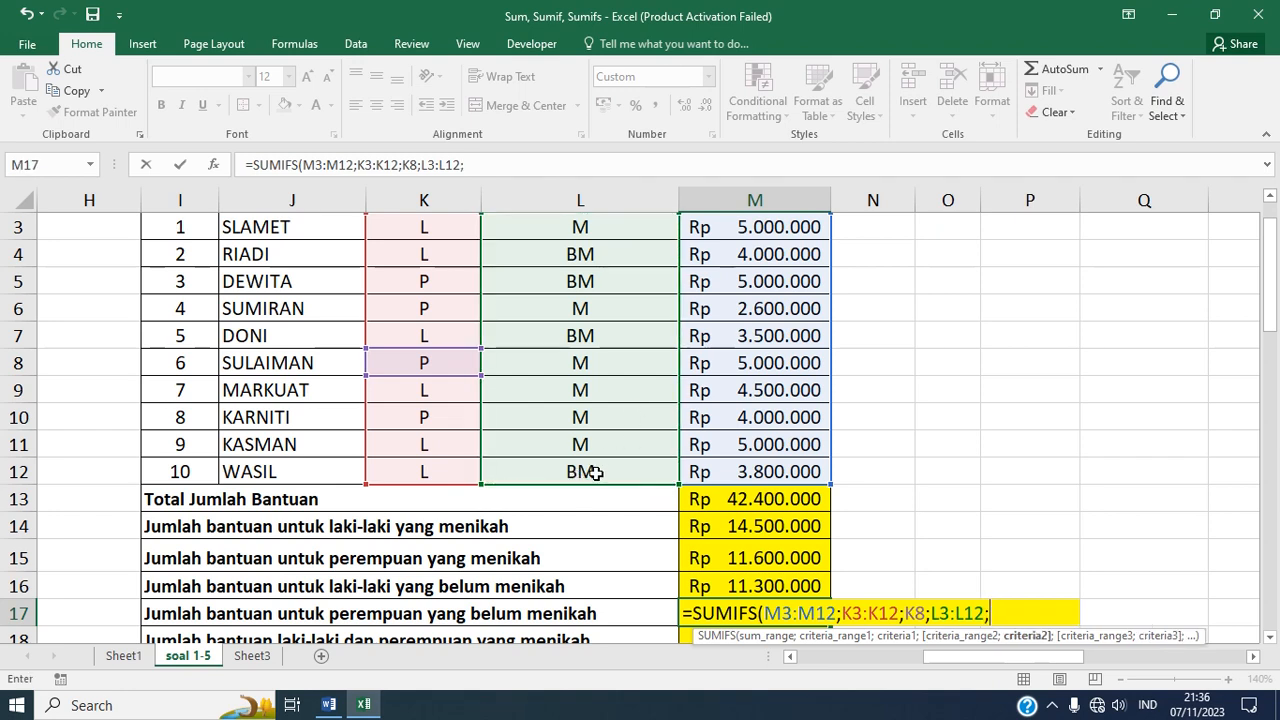
left_click(595, 473)
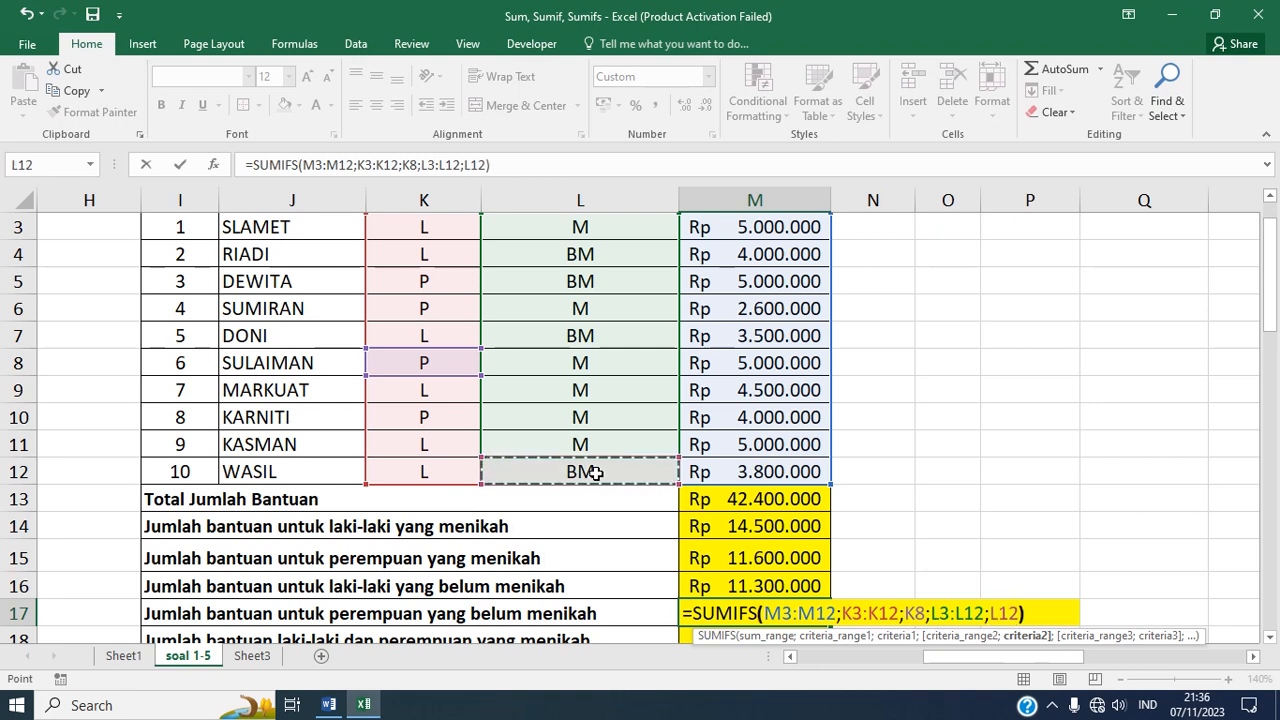
type(")")
key("Return")
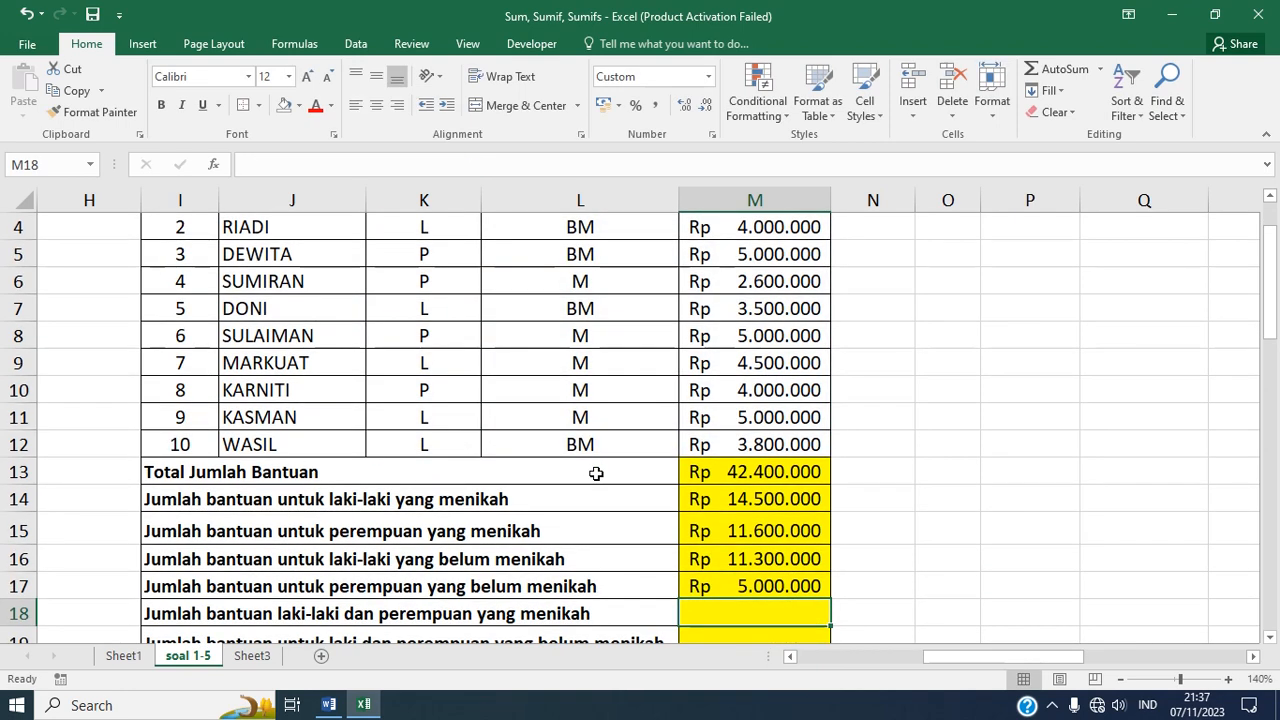
left_click(736, 588)
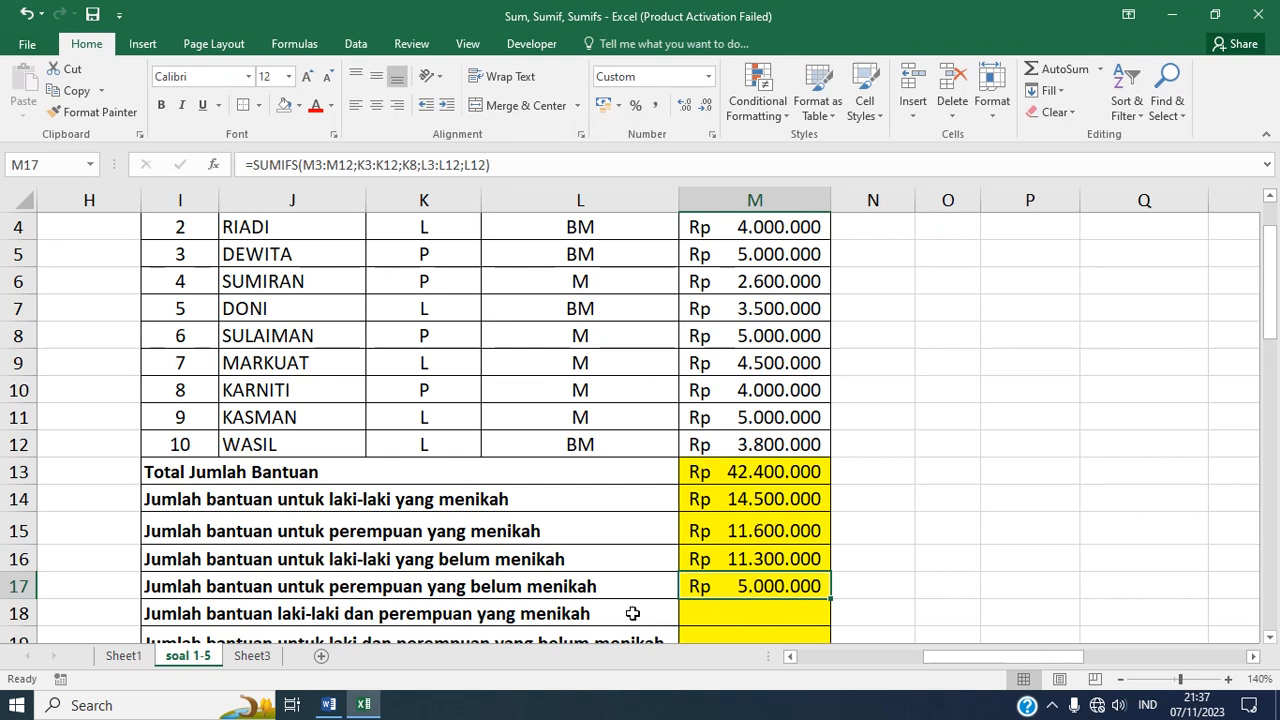
- Begin a SUM formula in M18 for the aid to married men and women, nesting a SUMIFS with M3:M12 as its sum range
scroll(629, 611, "down", 1)
left_click(706, 588)
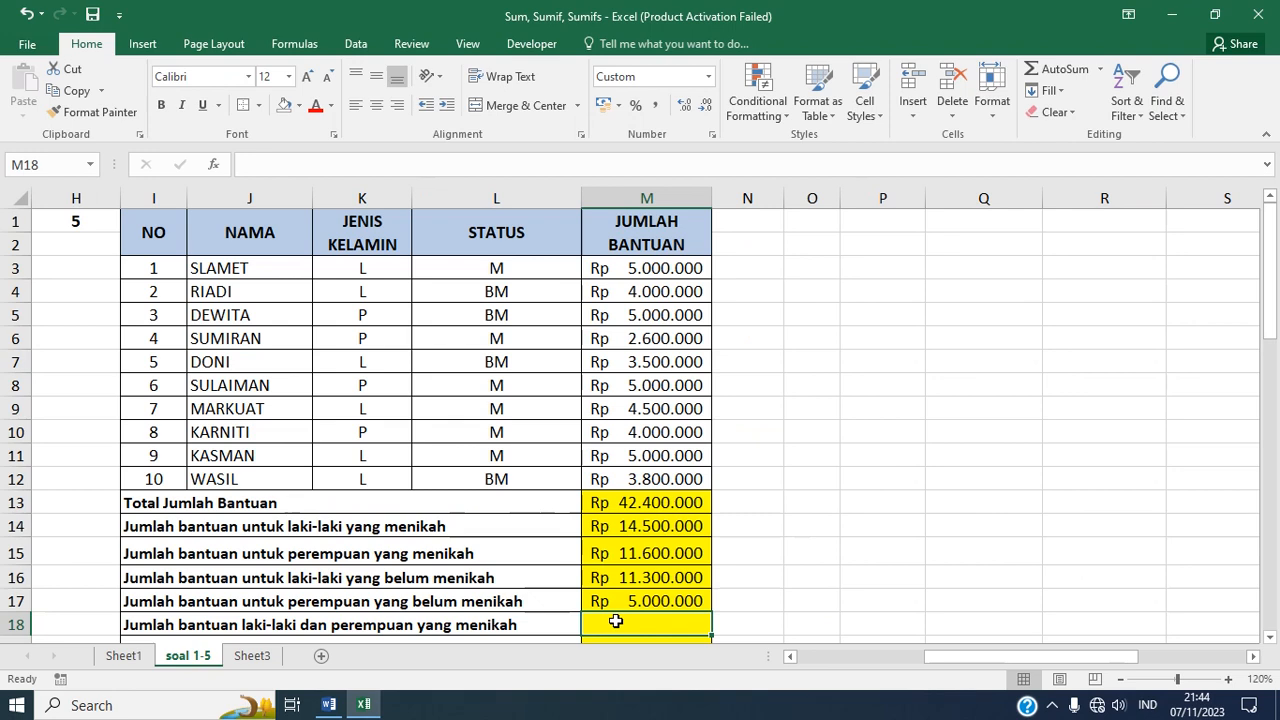
type("=")
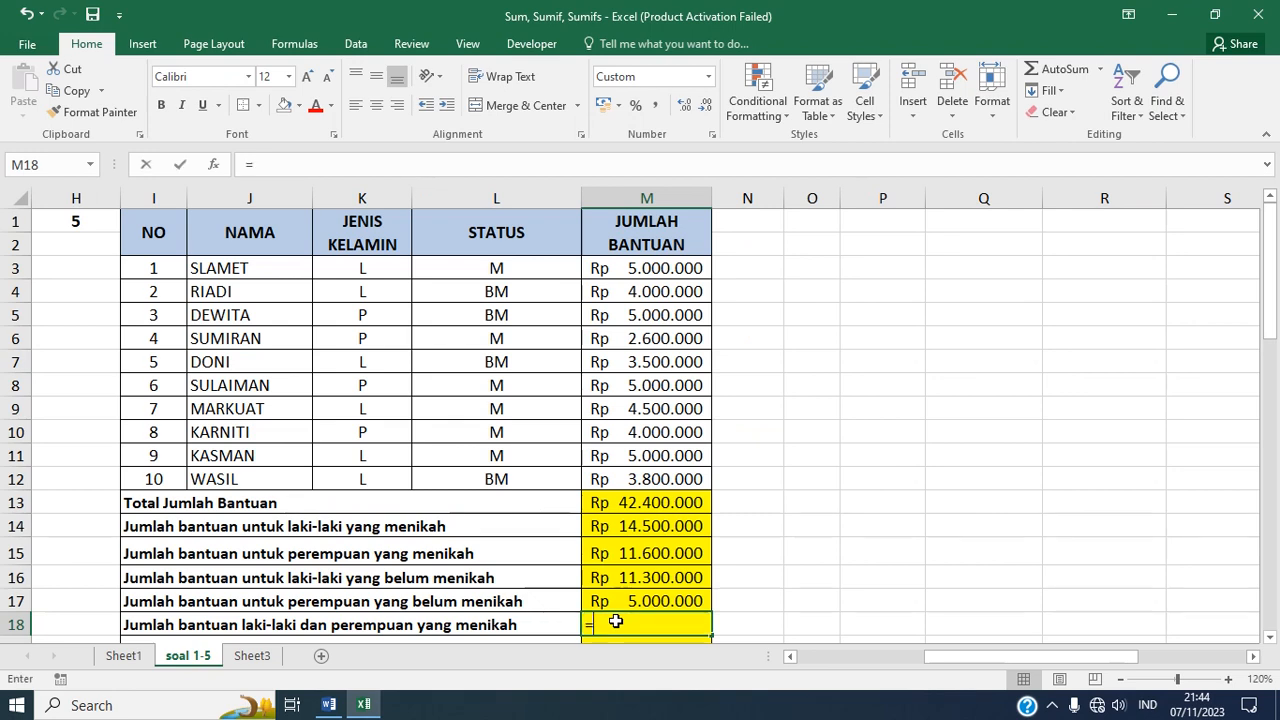
type("SU")
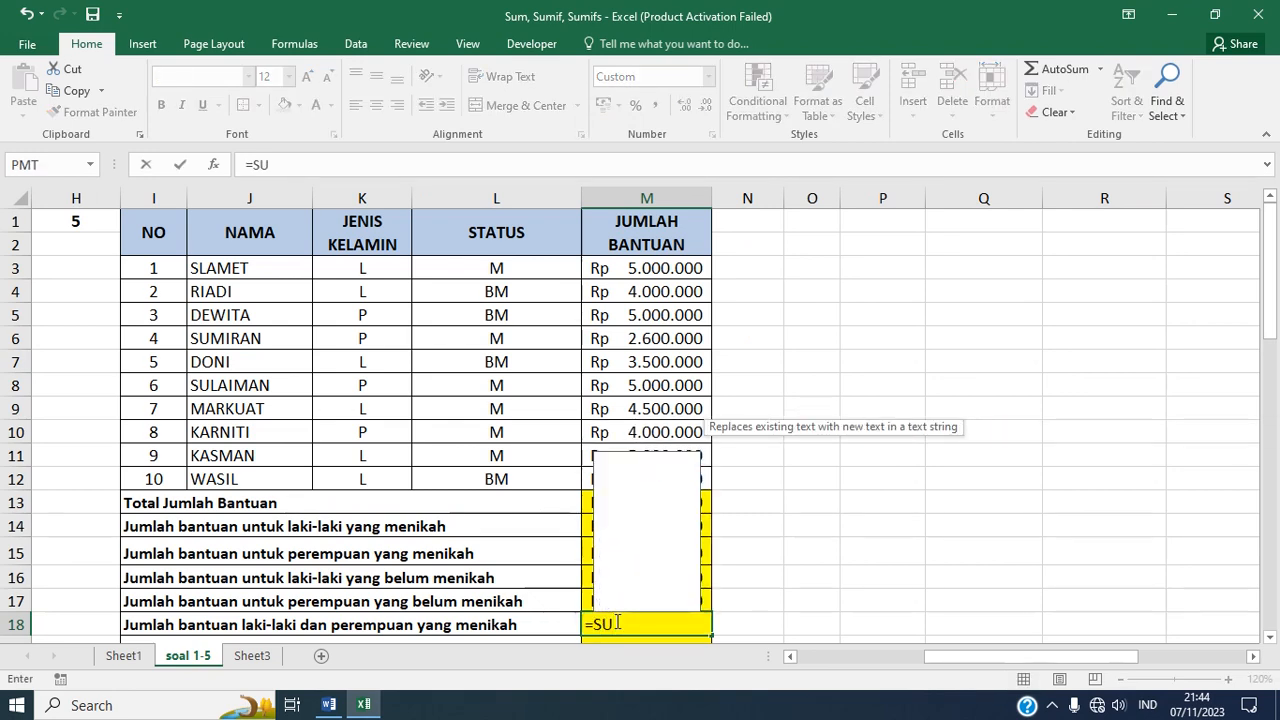
type("M(")
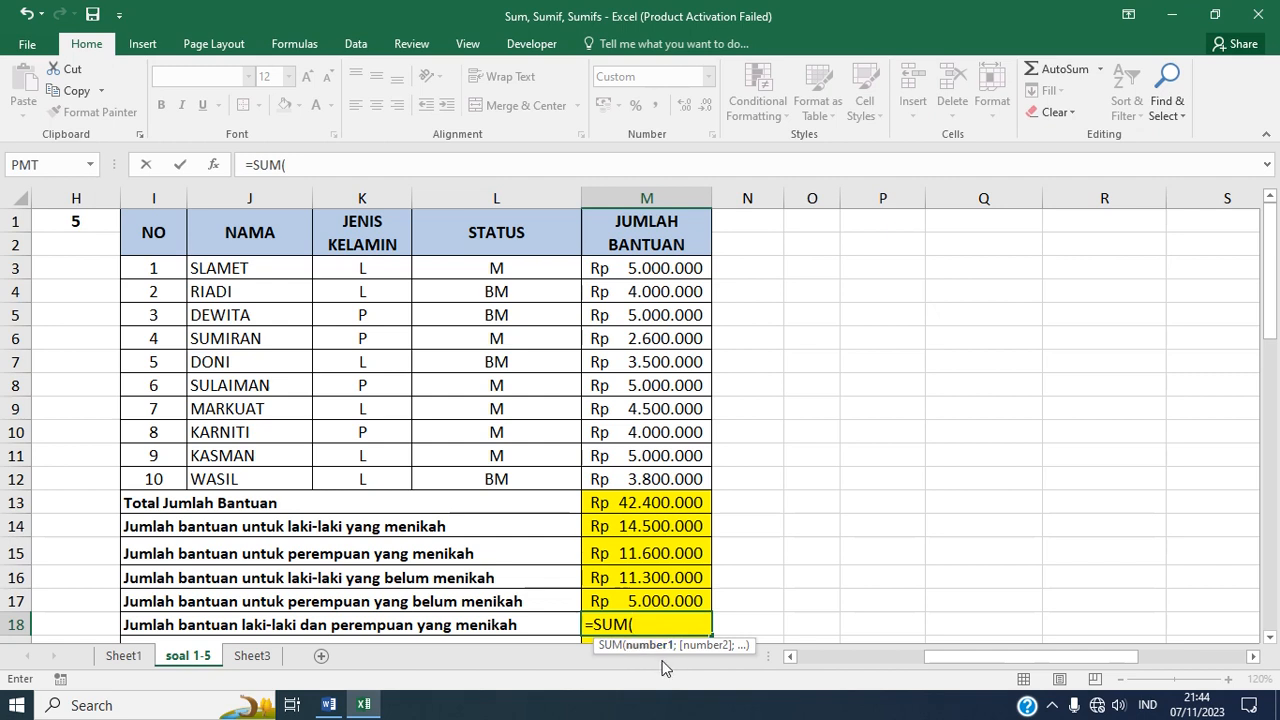
type("SUMIFS")
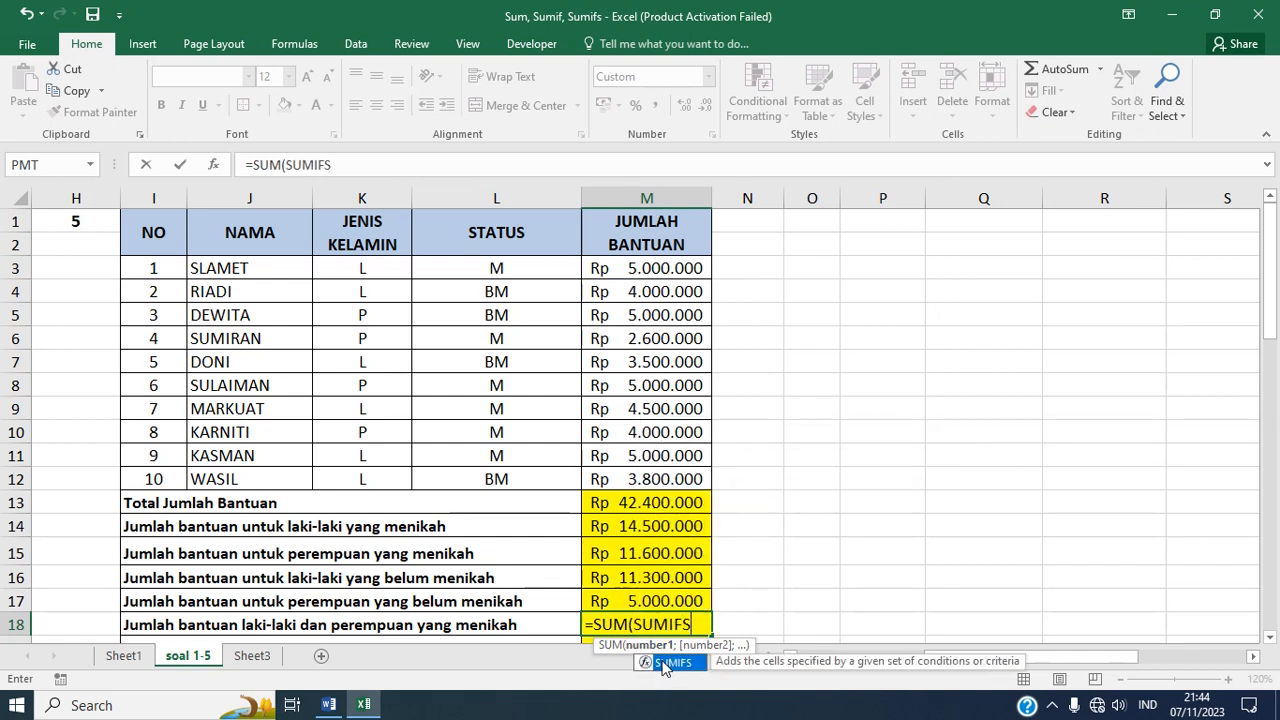
type("(")
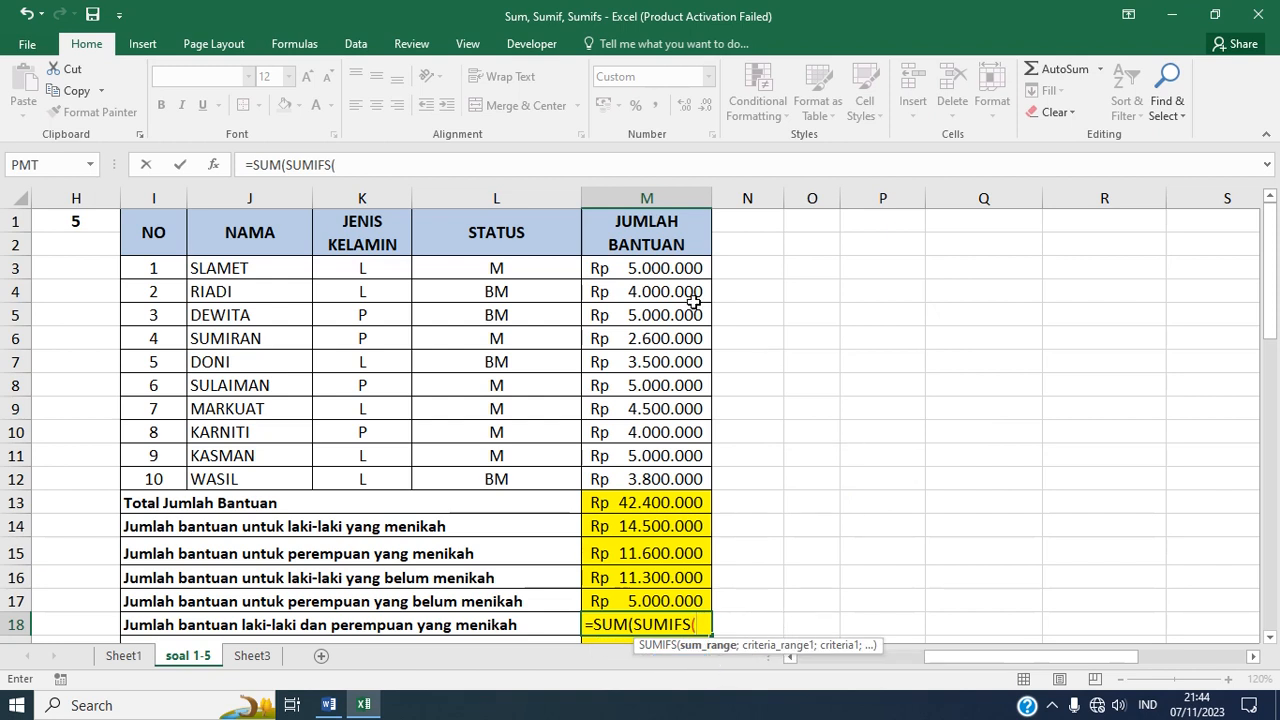
left_click(650, 268)
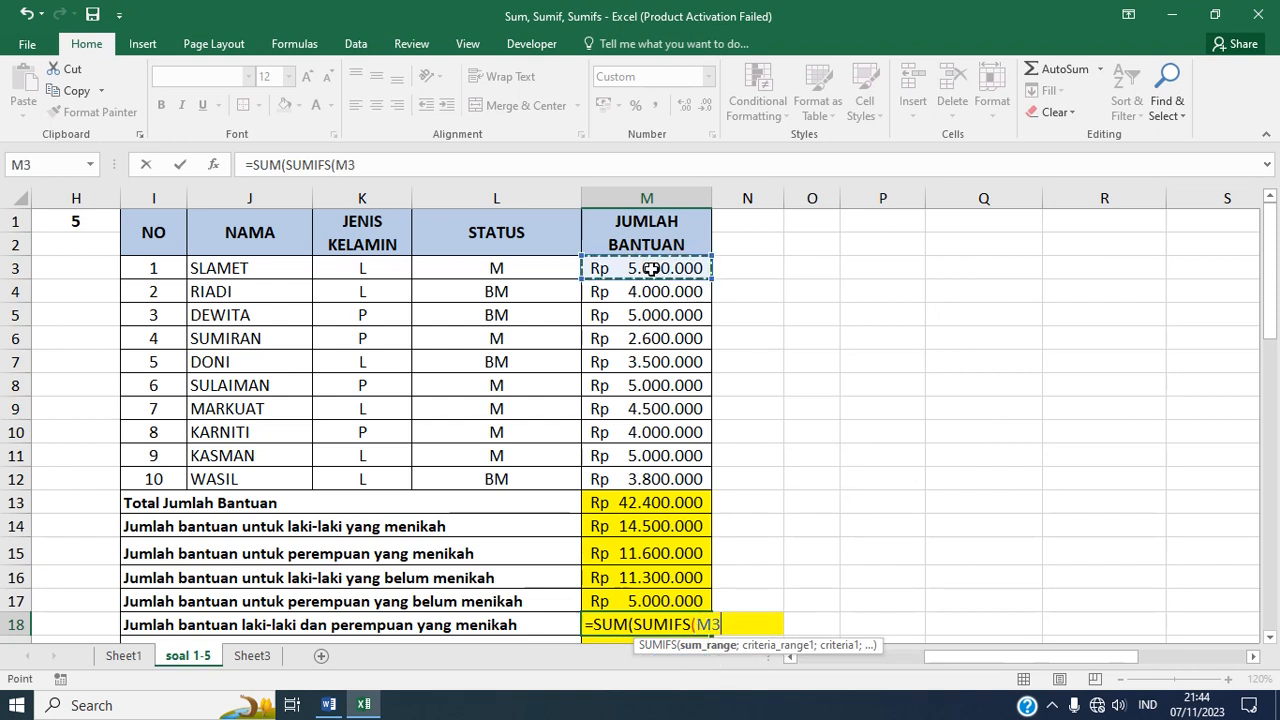
left_click_drag(650, 268, 655, 483)
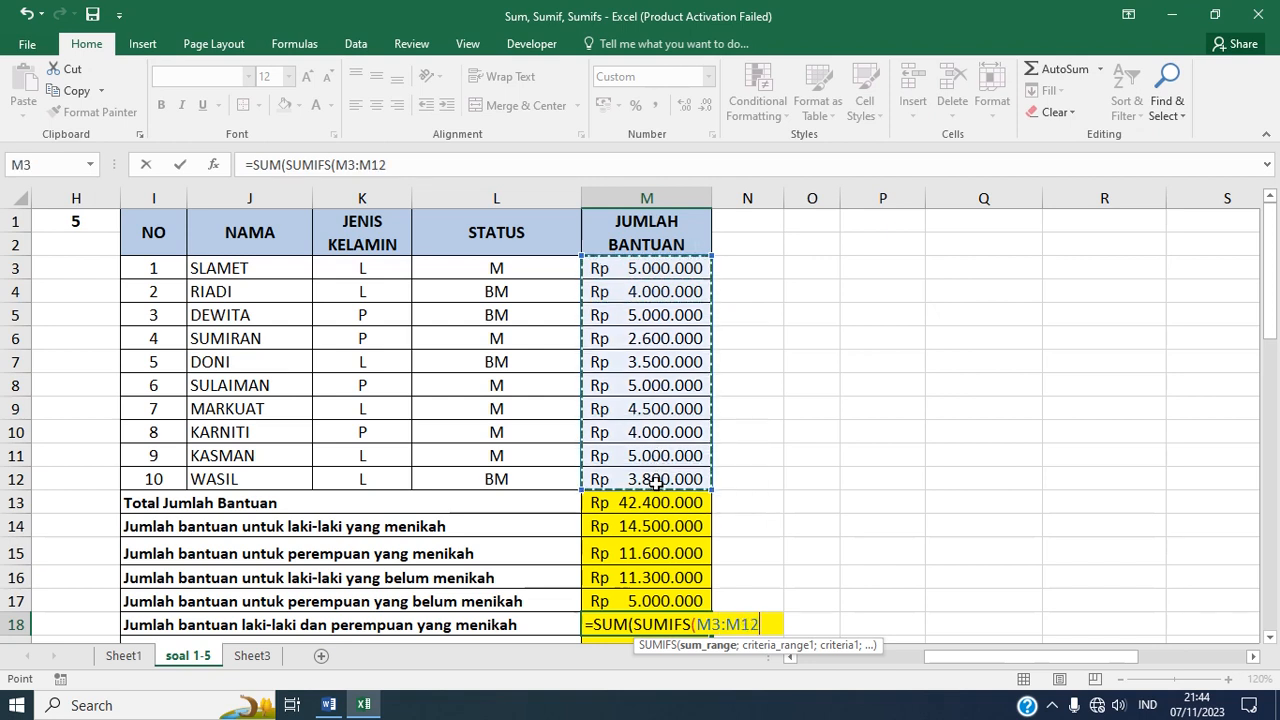
type(";")
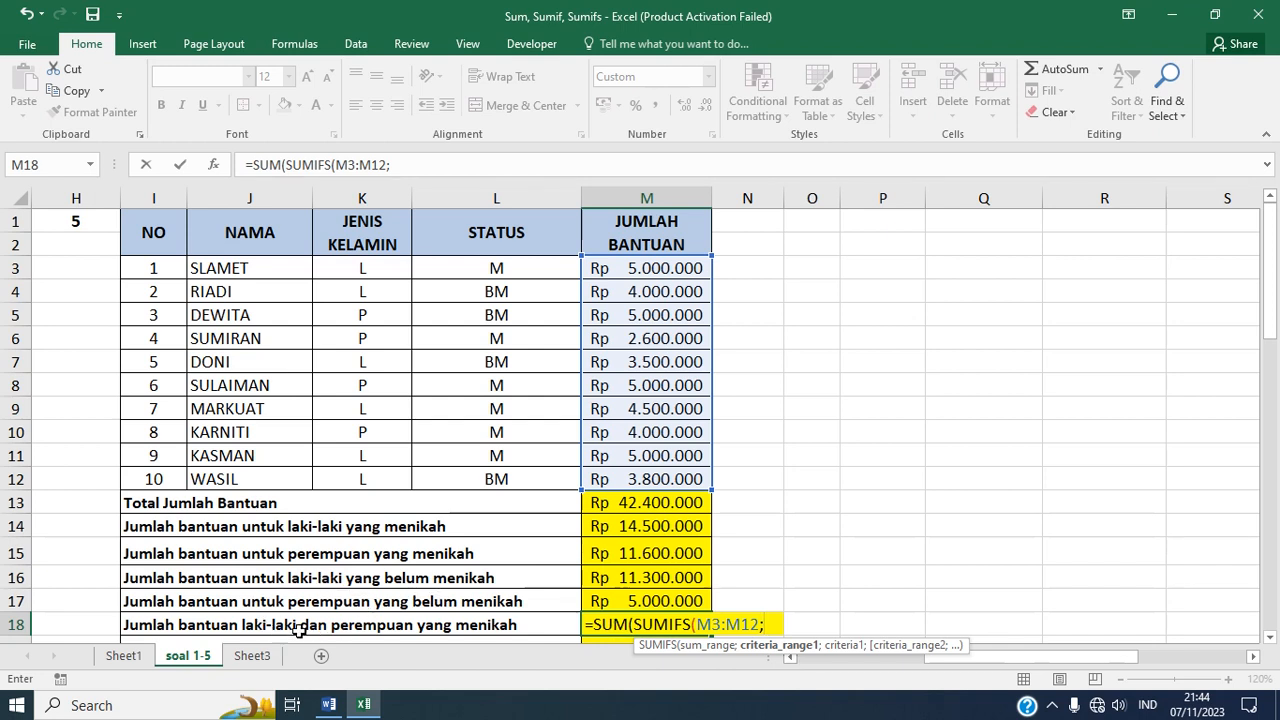
- Add the gender range K3:K12 as the first criteria range of M18's nested SUMIFS, with cell K4 as its criterion
left_click(371, 265)
left_click_drag(371, 265, 361, 486)
type(";")
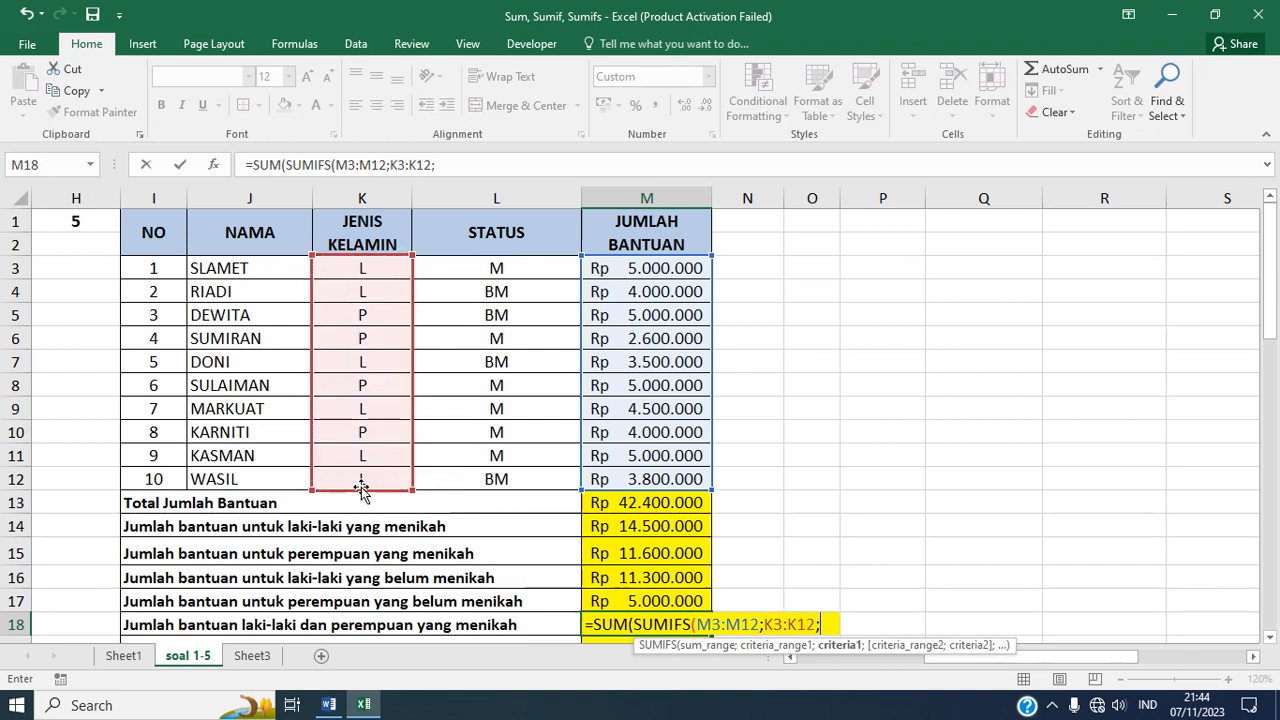
left_click(386, 292)
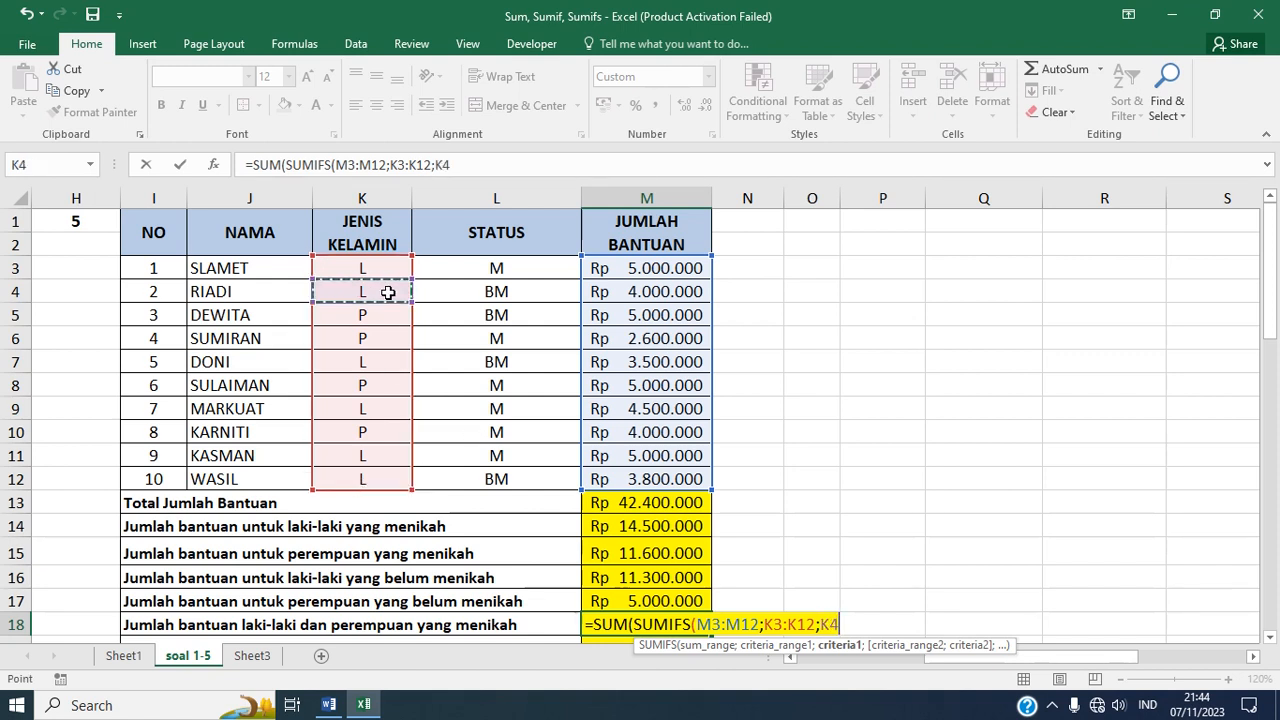
type(";")
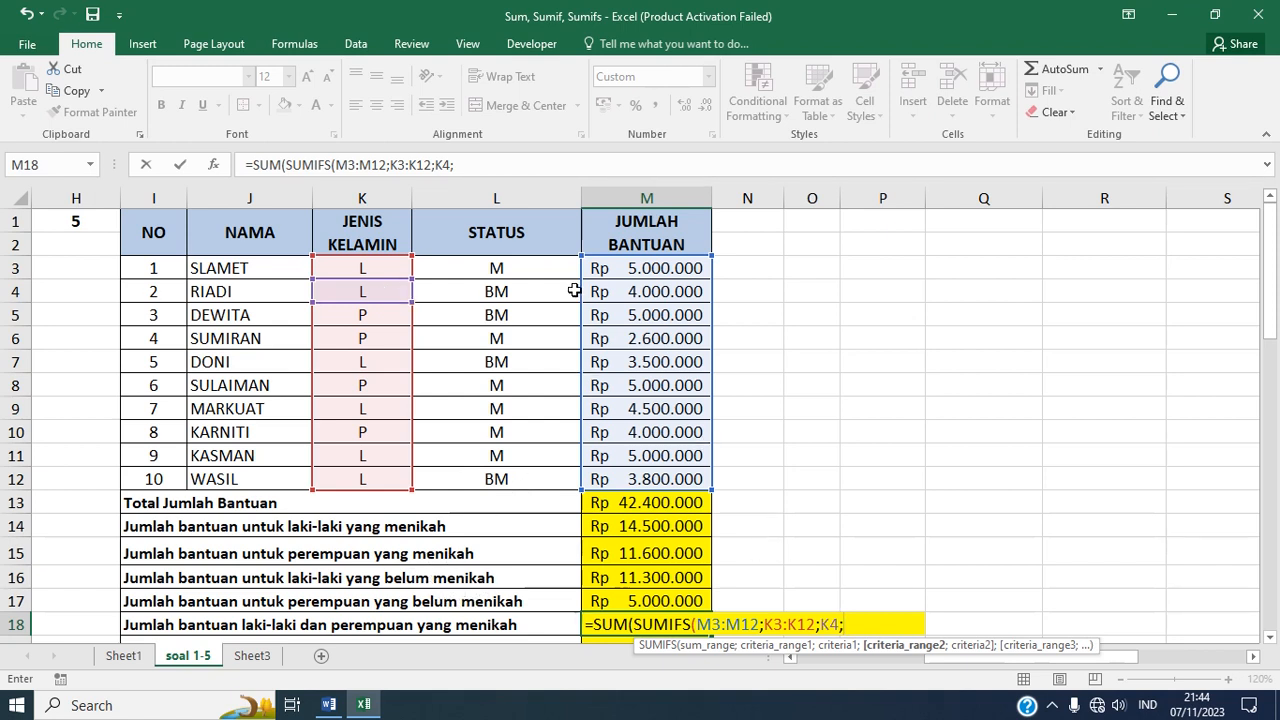
- Close M18's first nested SUMIFS with the status range L3:L12 as second criteria range and cell L3 as its criterion
left_click(487, 267)
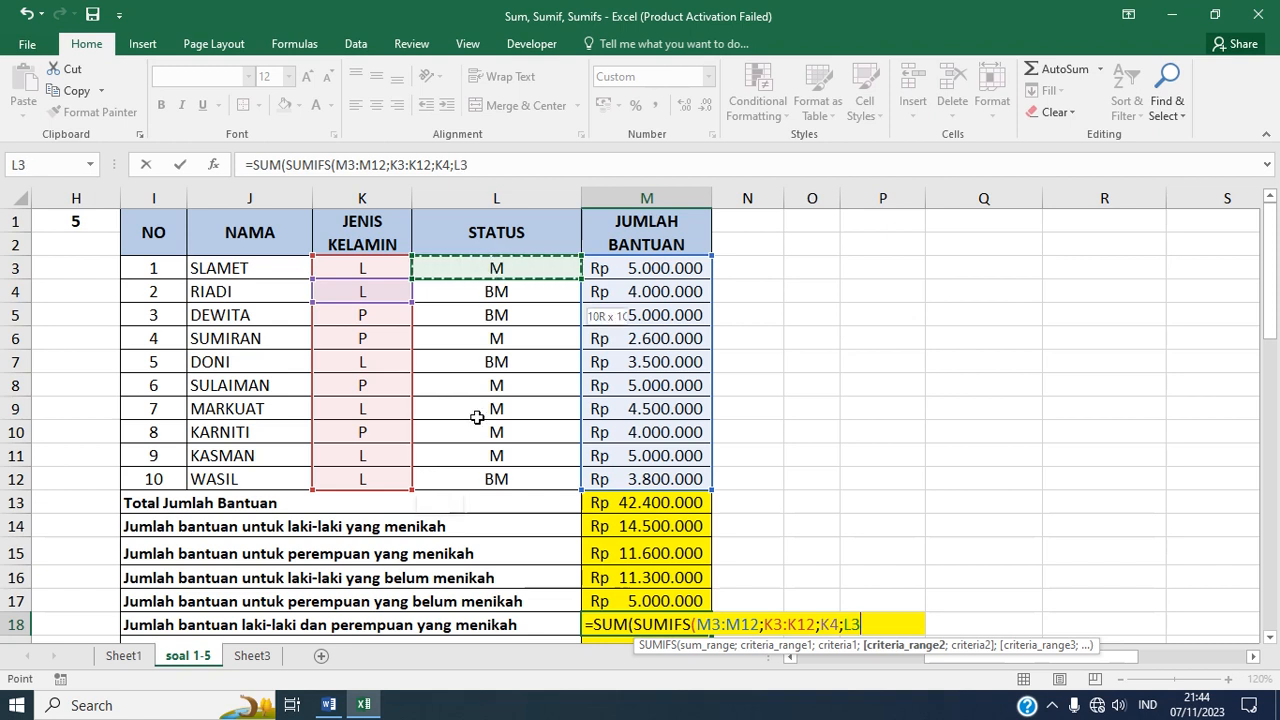
left_click_drag(477, 417, 481, 488)
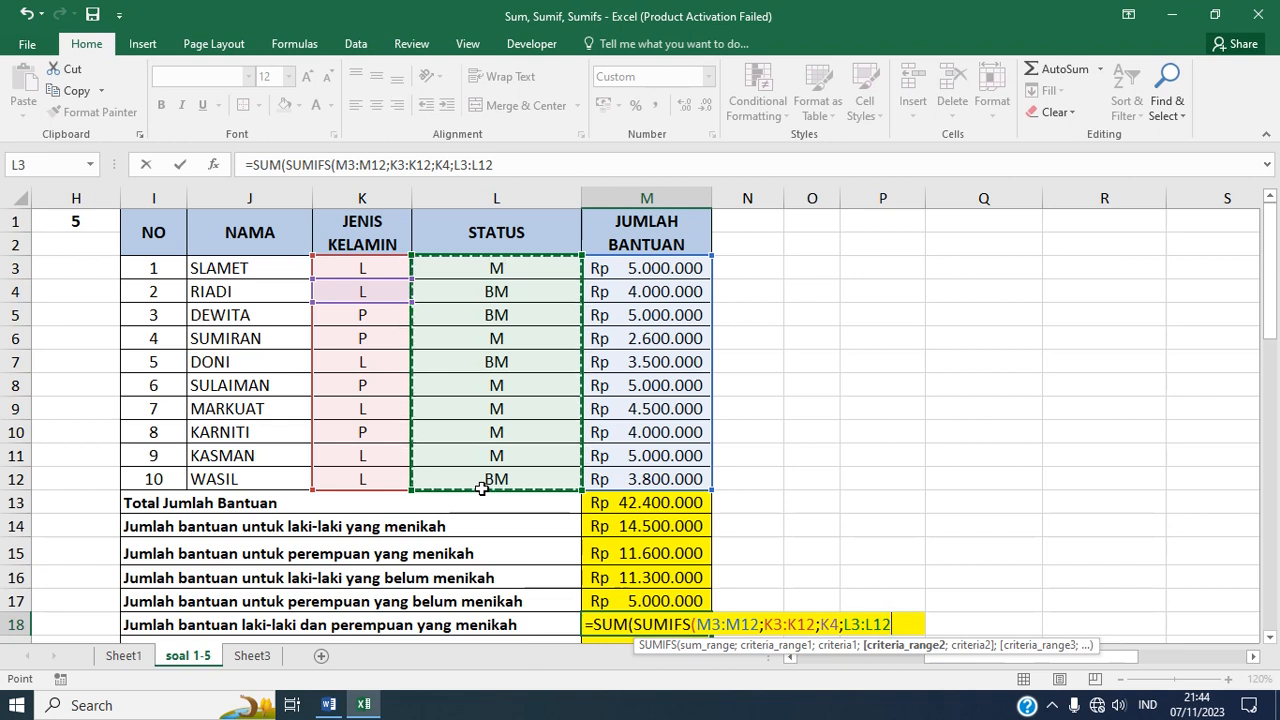
type(";")
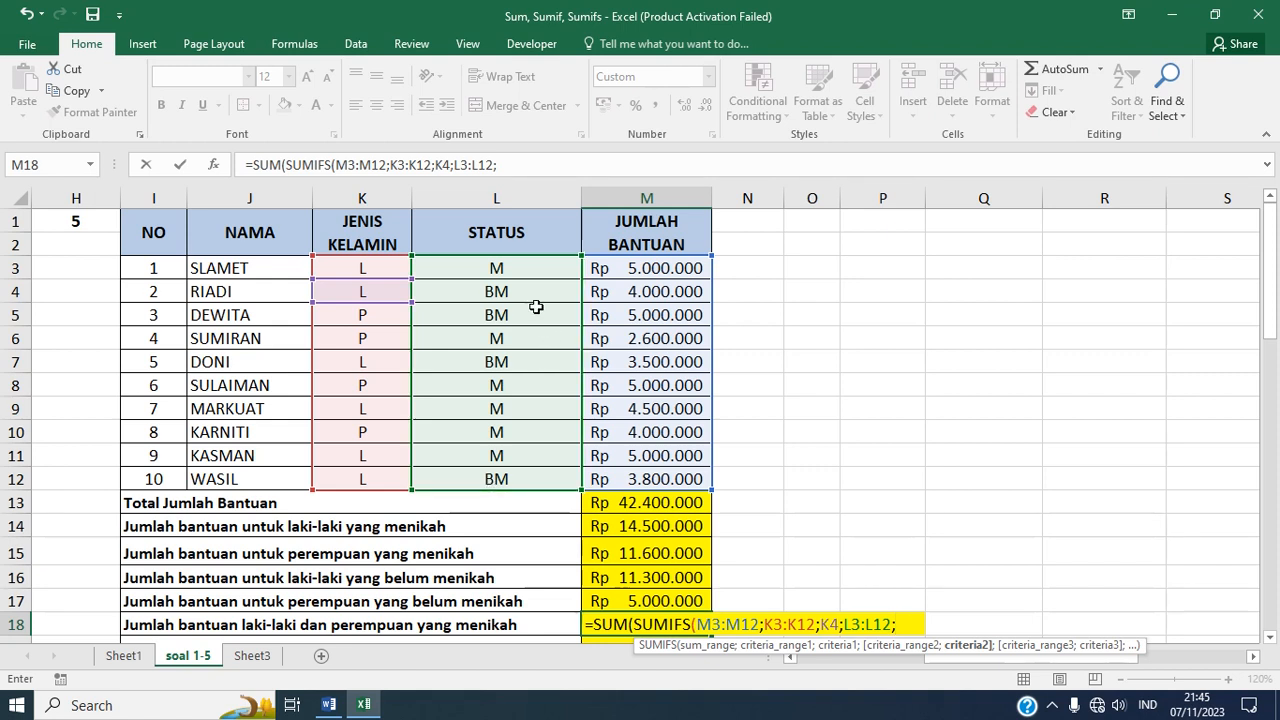
left_click(529, 272)
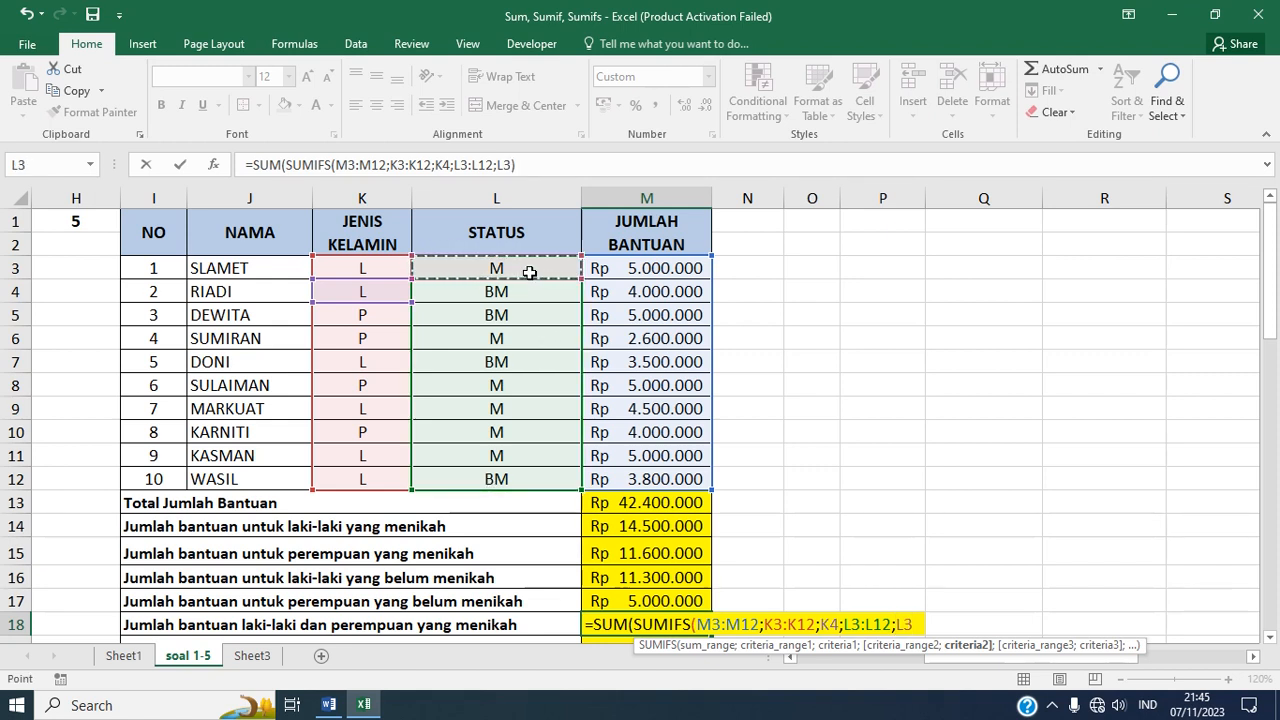
type(")")
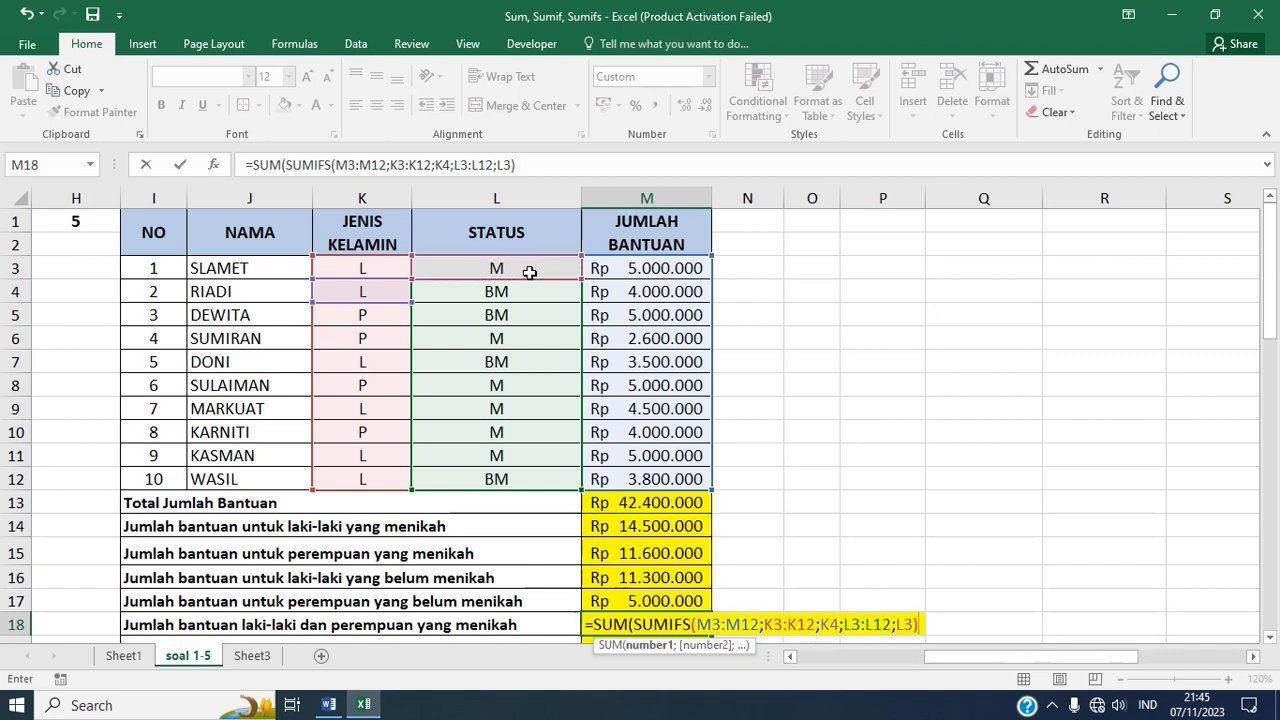
- Add a second nested SUMIFS to the M18 formula, with M3:M12 as its sum range
type(";")
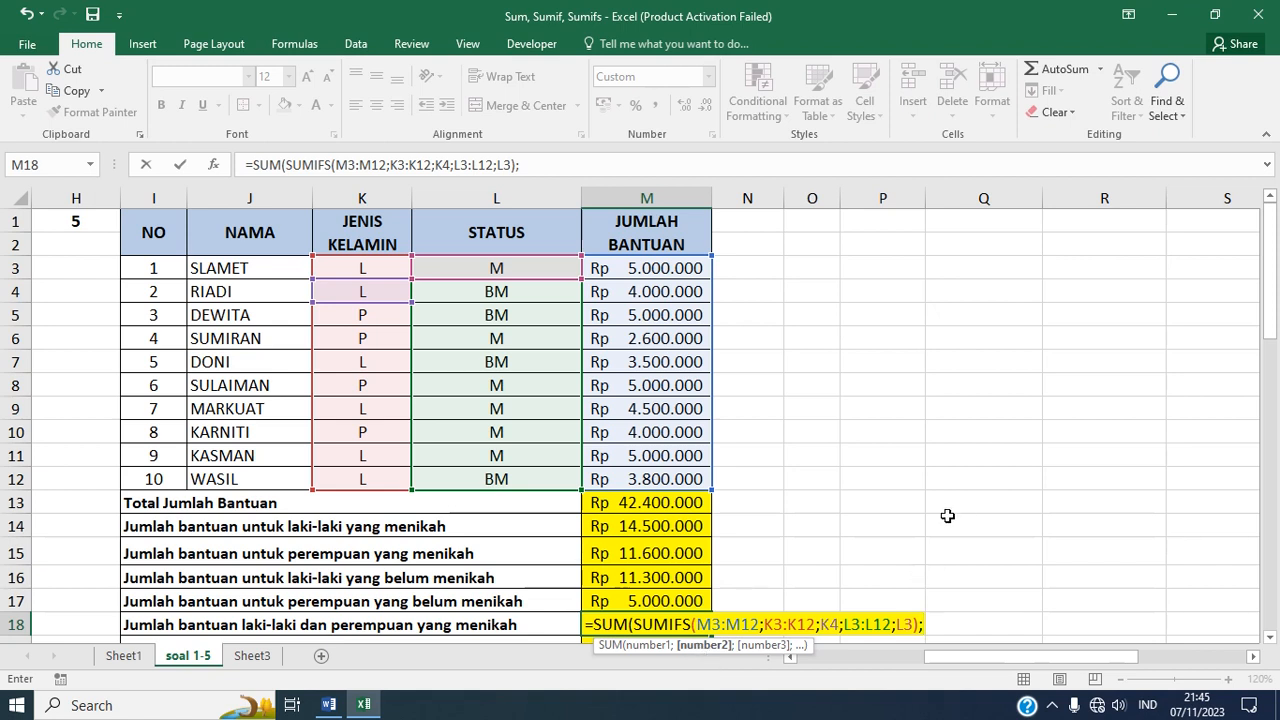
type("SUMIFS")
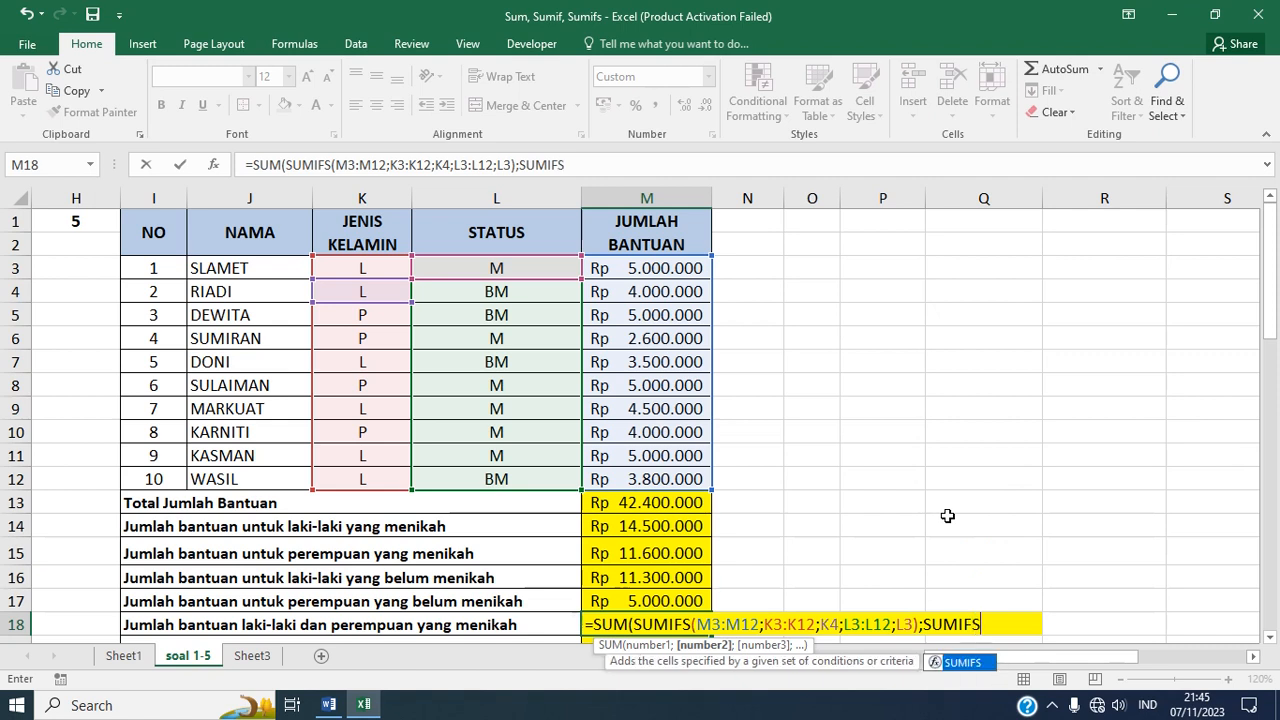
type("(")
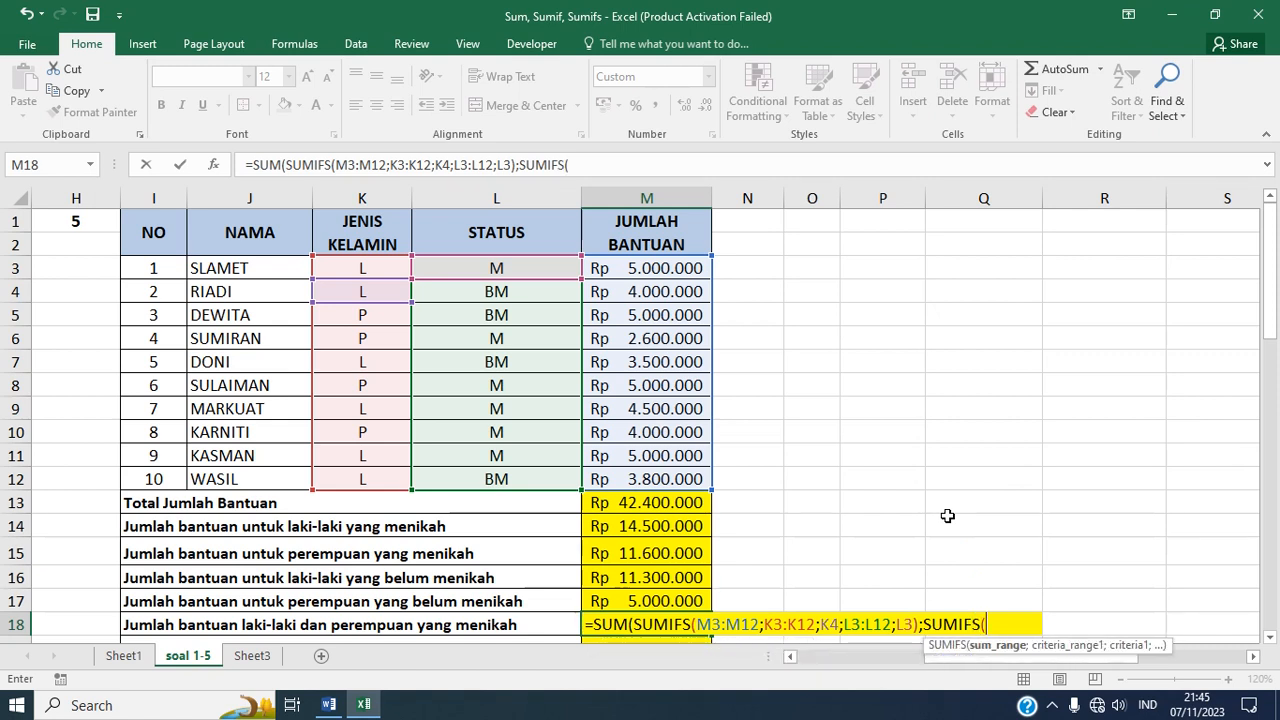
left_click(650, 268)
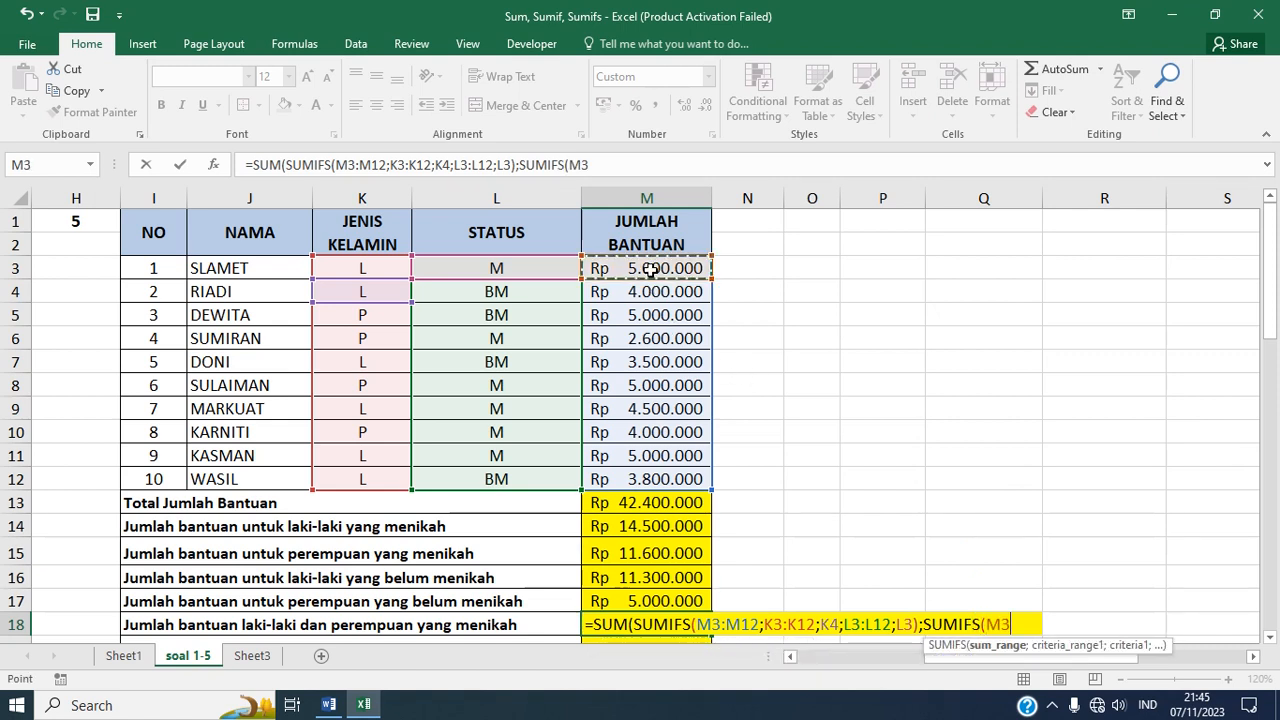
left_click_drag(650, 268, 643, 476)
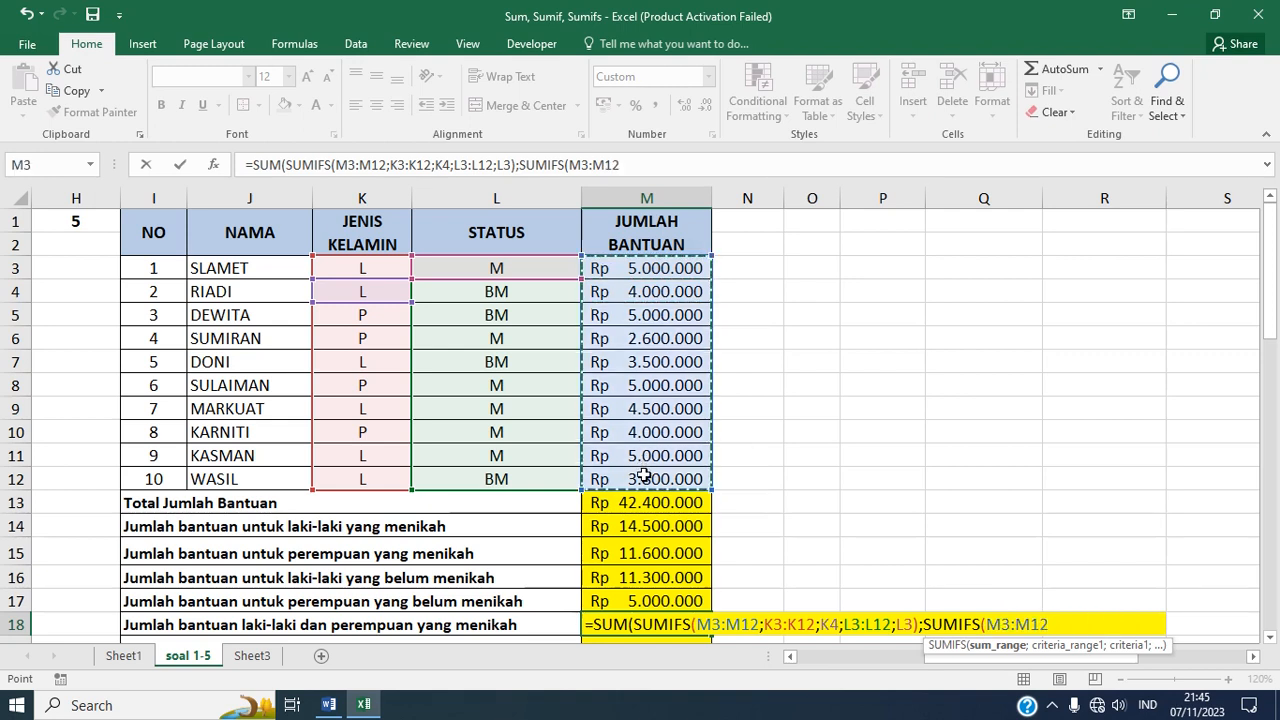
type(";")
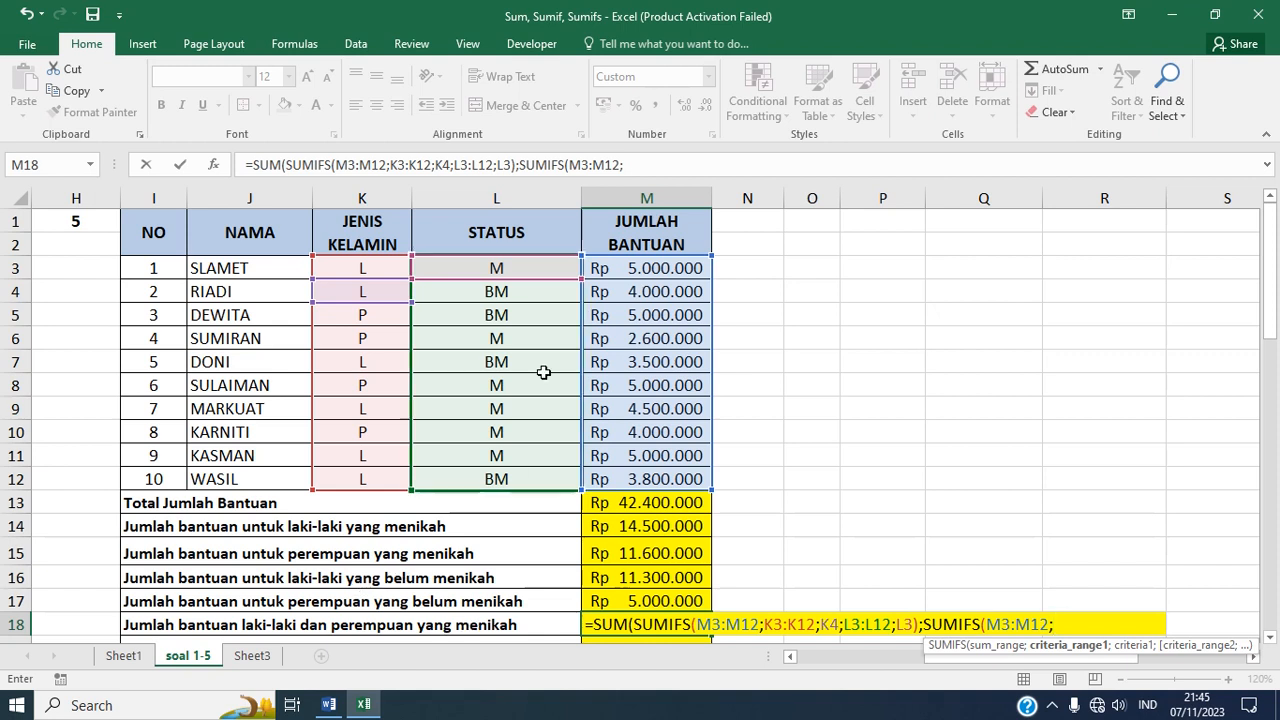
- Give M18's second SUMIFS the gender range K3:K12 as first criteria range, with cell K6 as its criterion
left_click(368, 268)
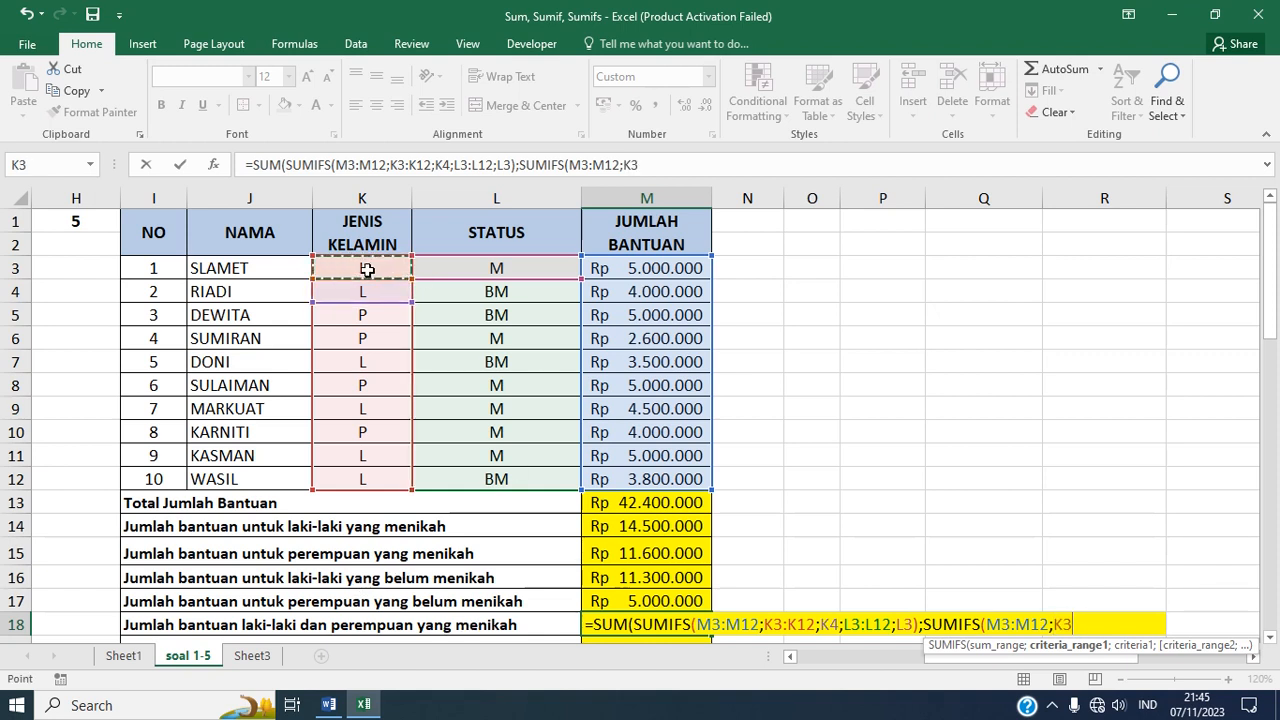
left_click_drag(359, 412, 366, 488)
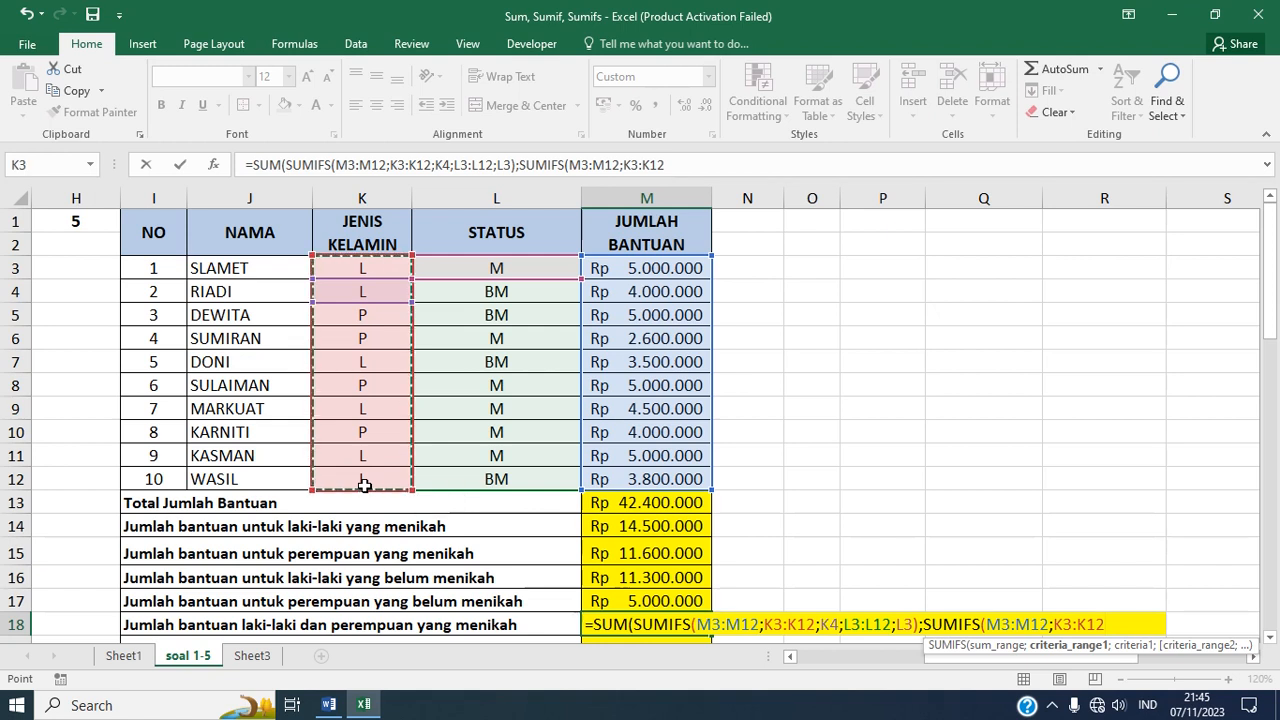
type(";")
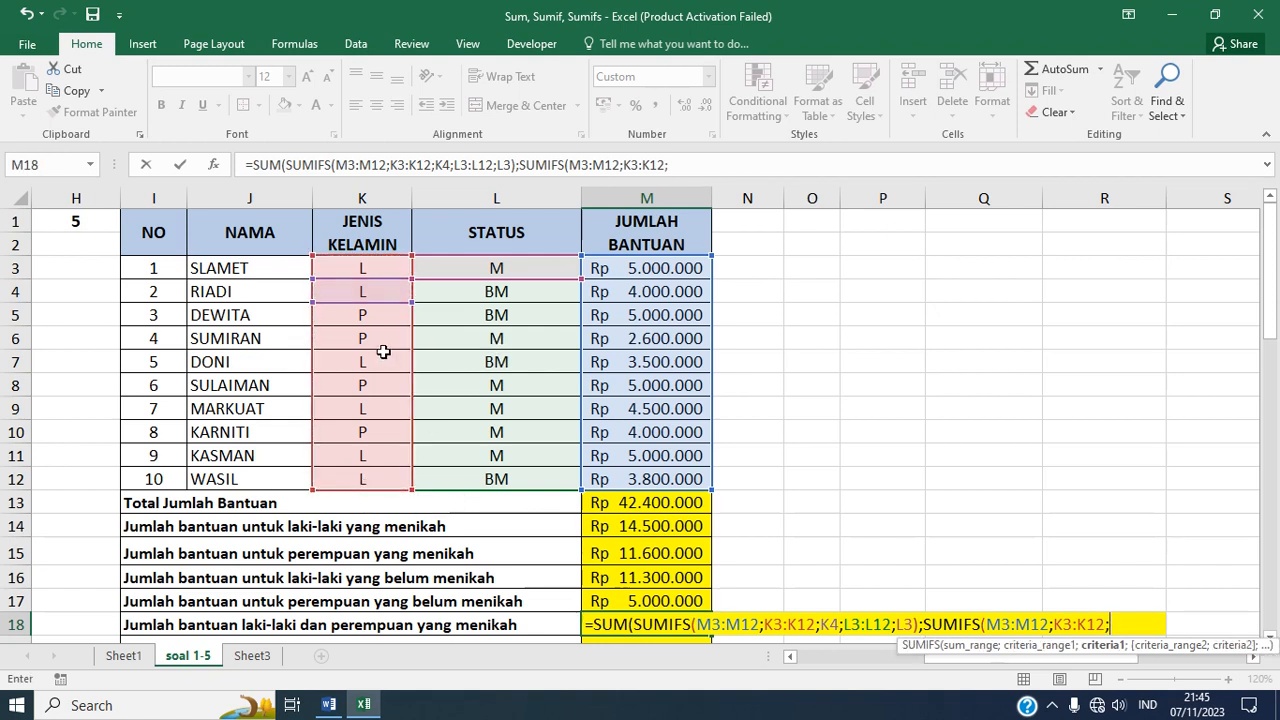
left_click(381, 340)
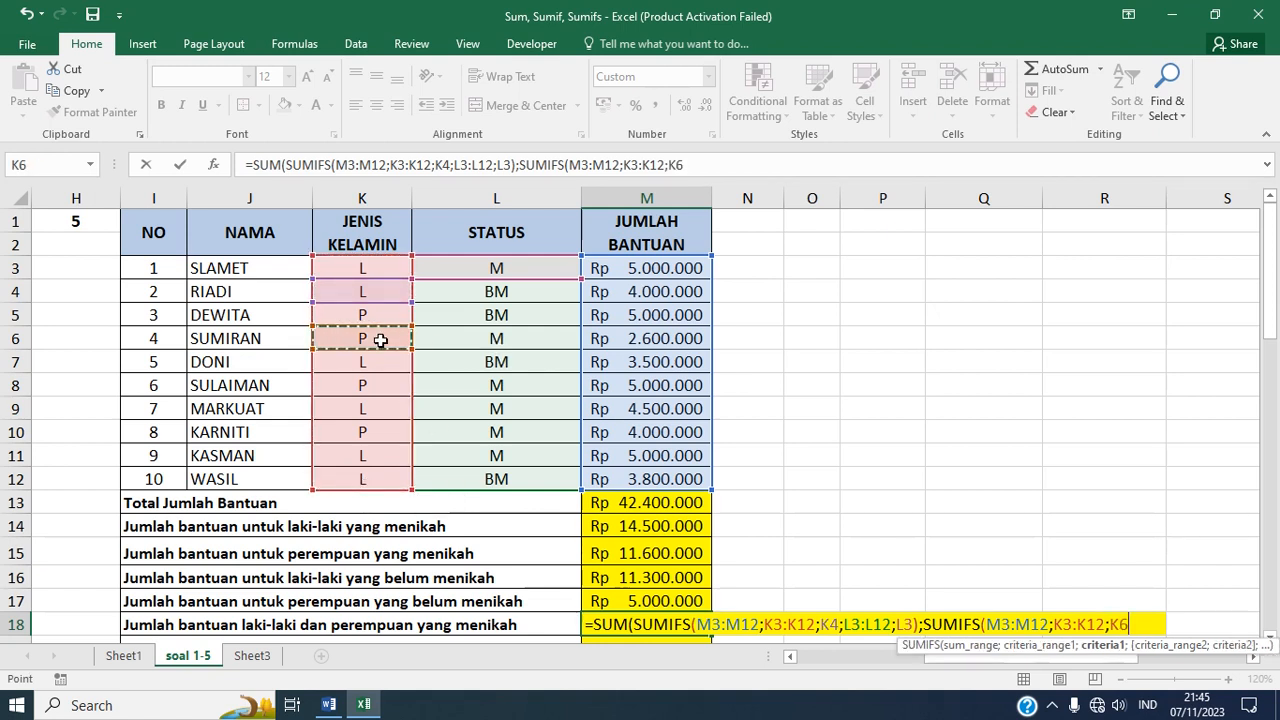
type(";")
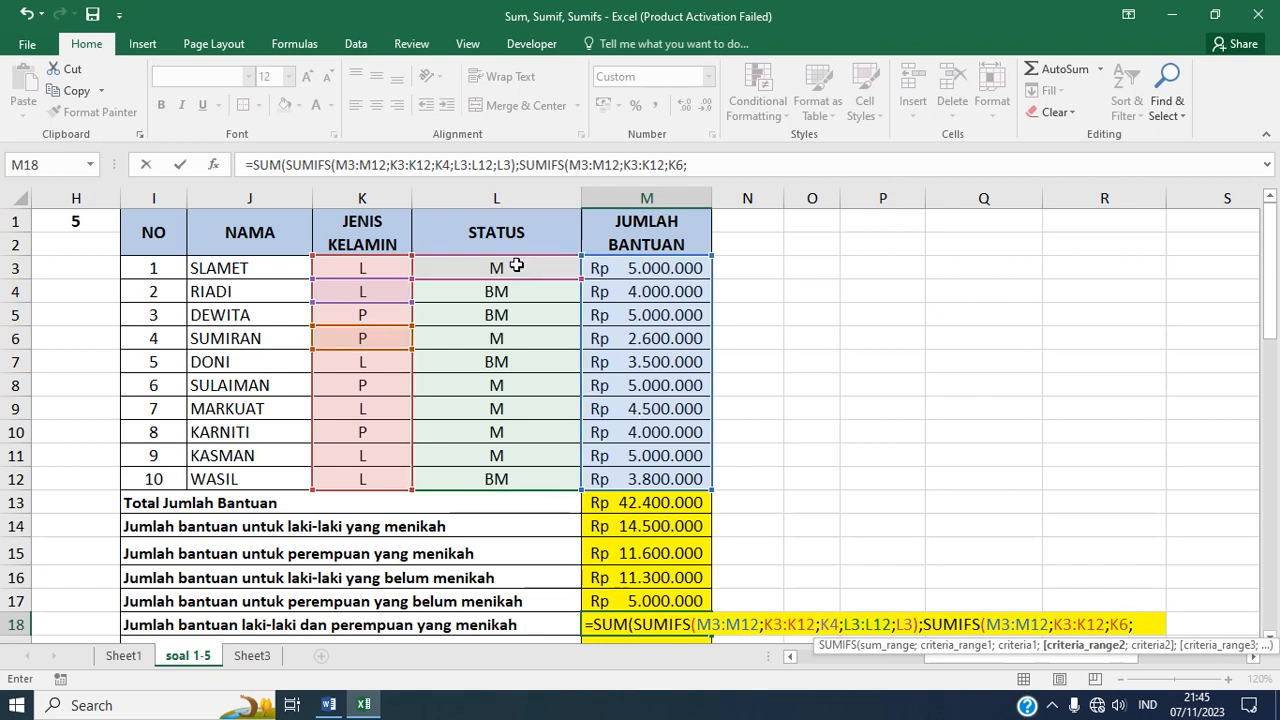
- Complete the M18 formula with the status range L3:L12 as second criteria range and cell L8 as its criterion
left_click_drag(516, 267, 508, 480)
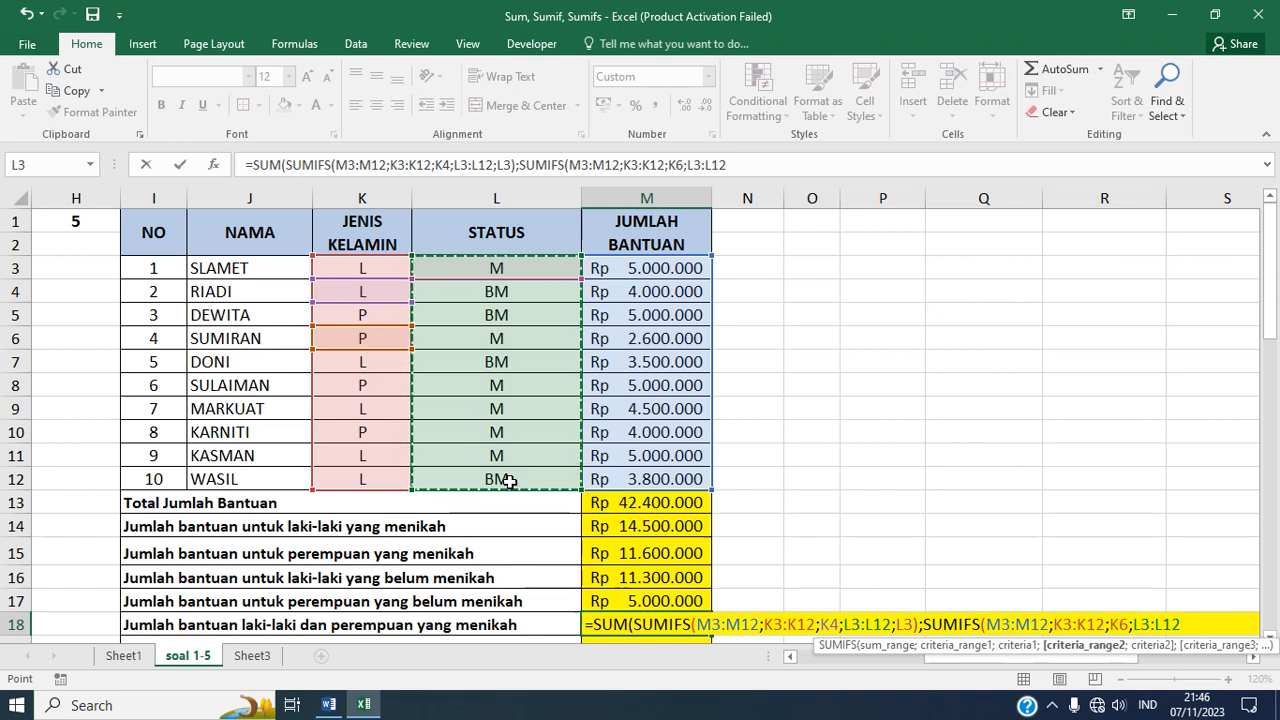
type(";")
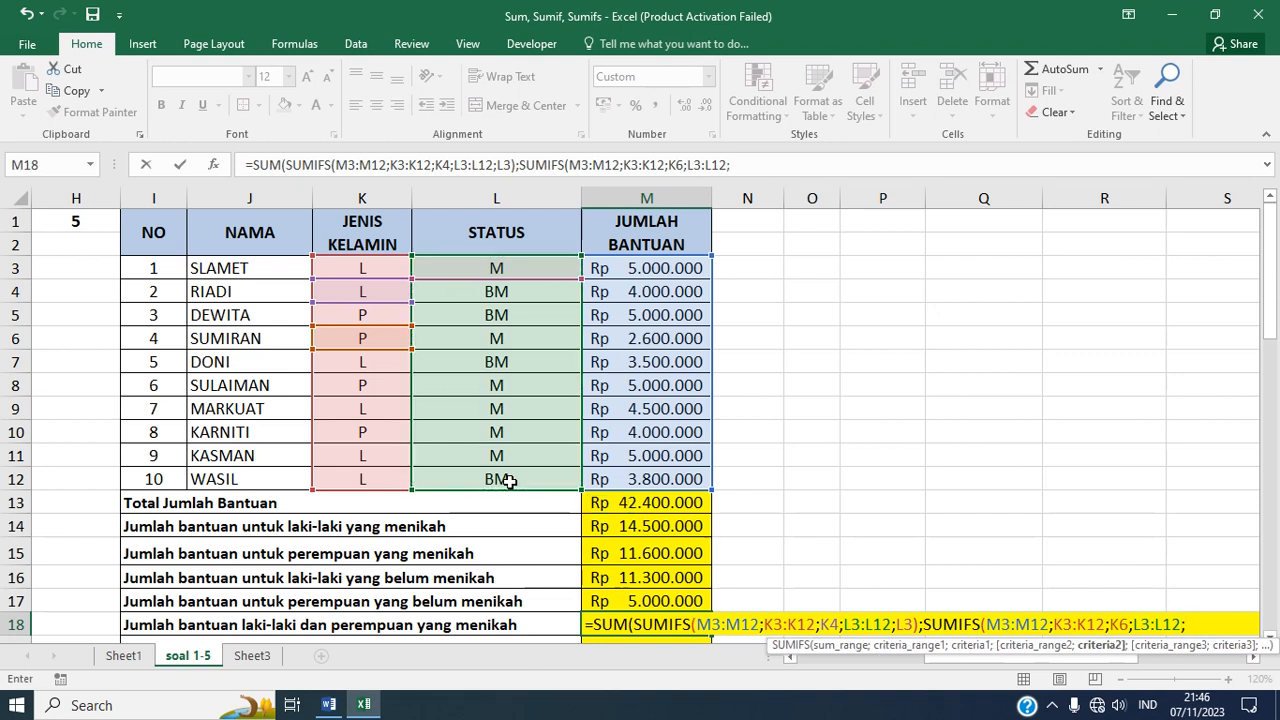
left_click(547, 386)
left_click(547, 386)
type(")")
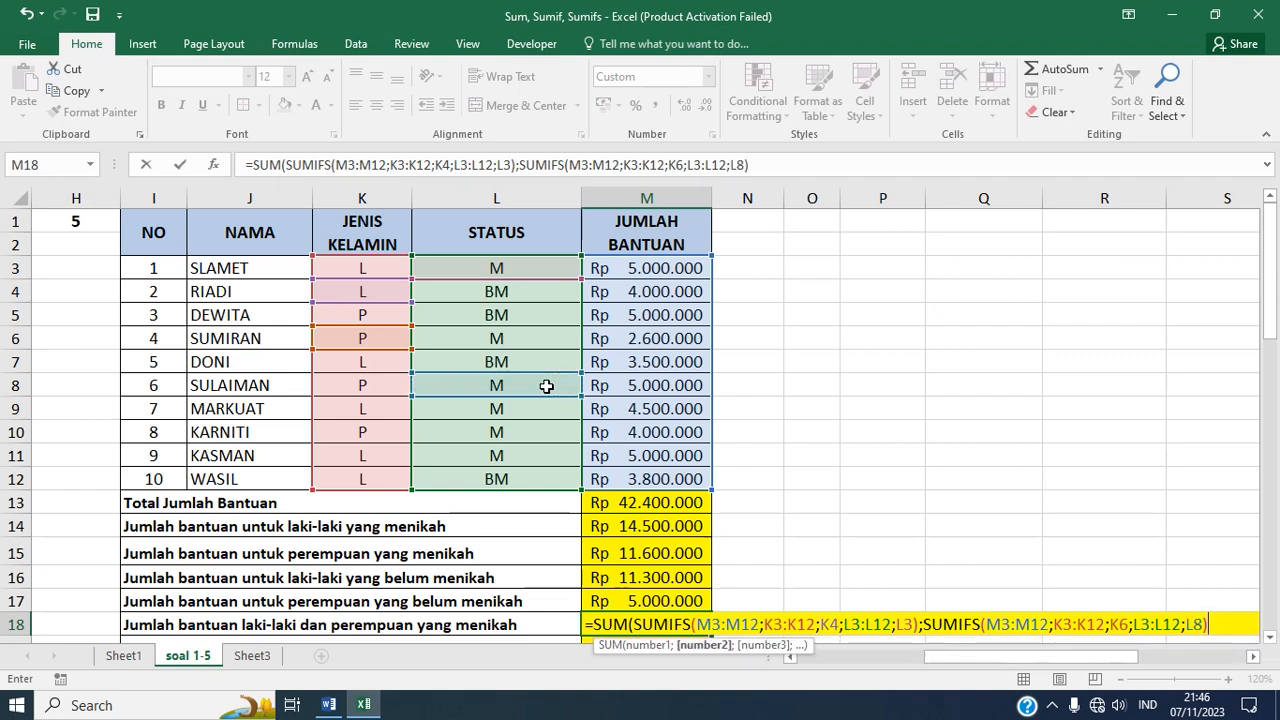
type(")")
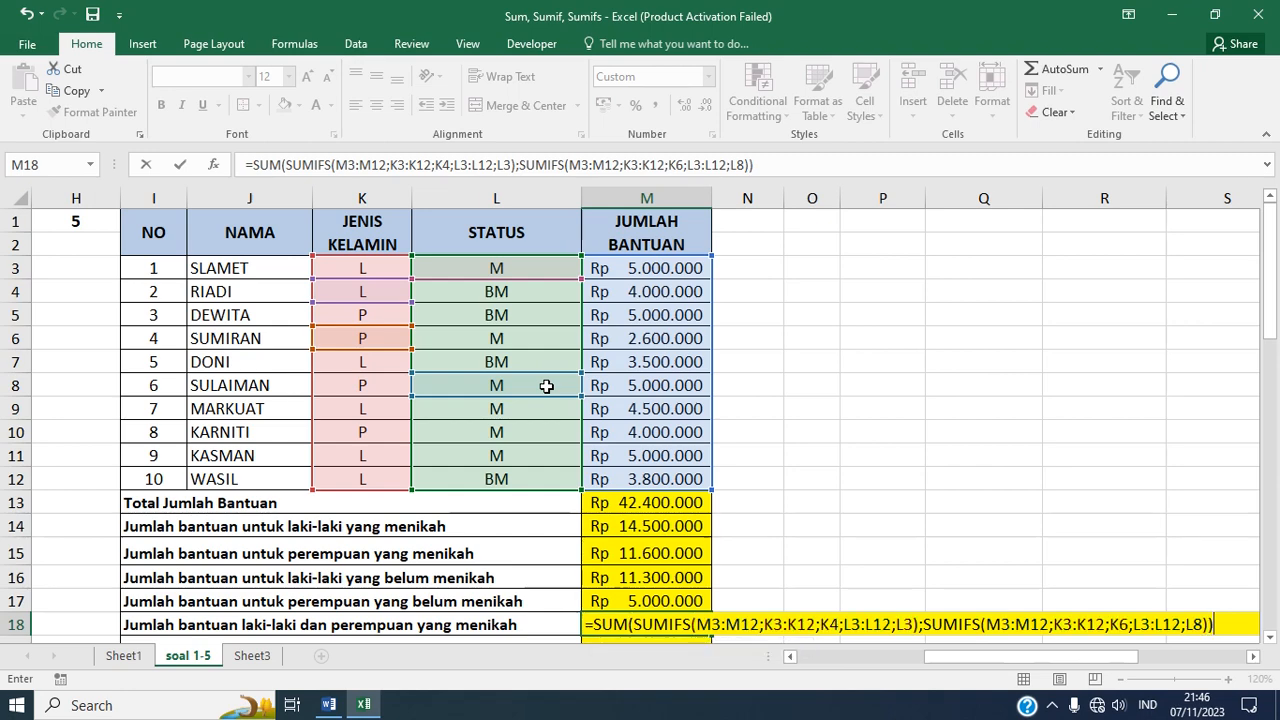
key("Return")
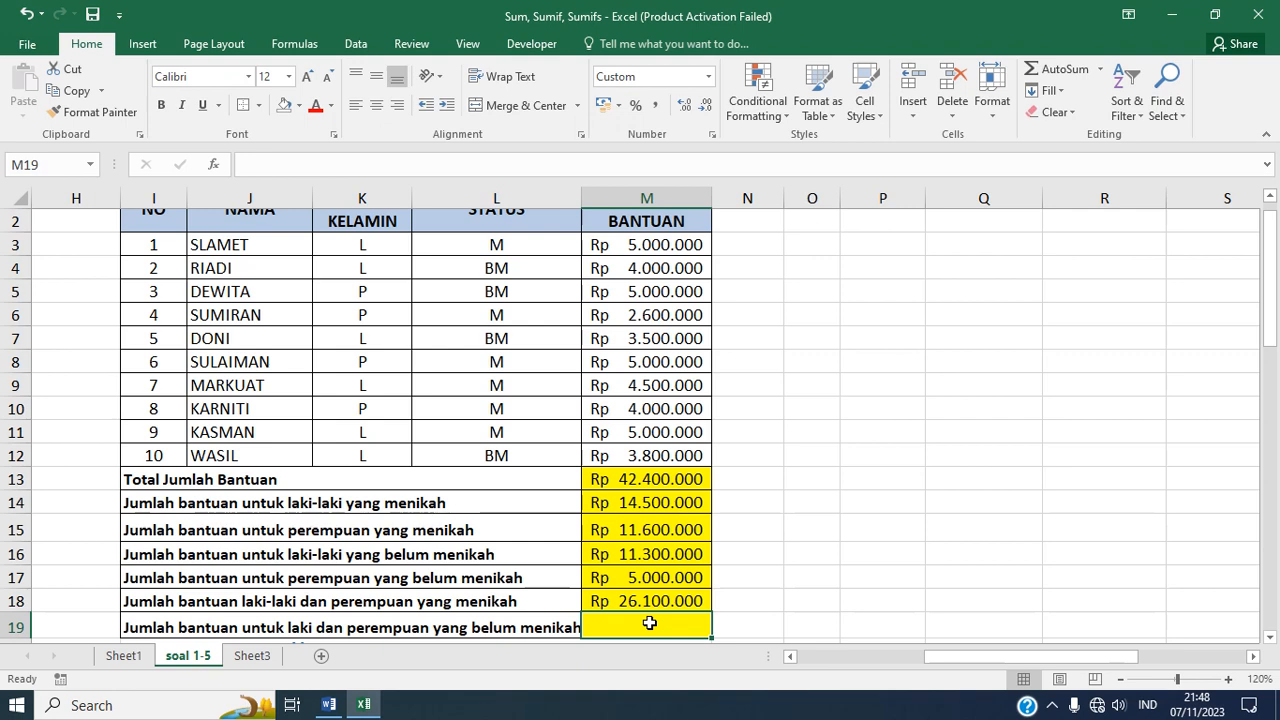
- Begin a SUM formula in M19 for the aid to unmarried men and women, nesting a SUMIFS with sum range M3:M12
type("=")
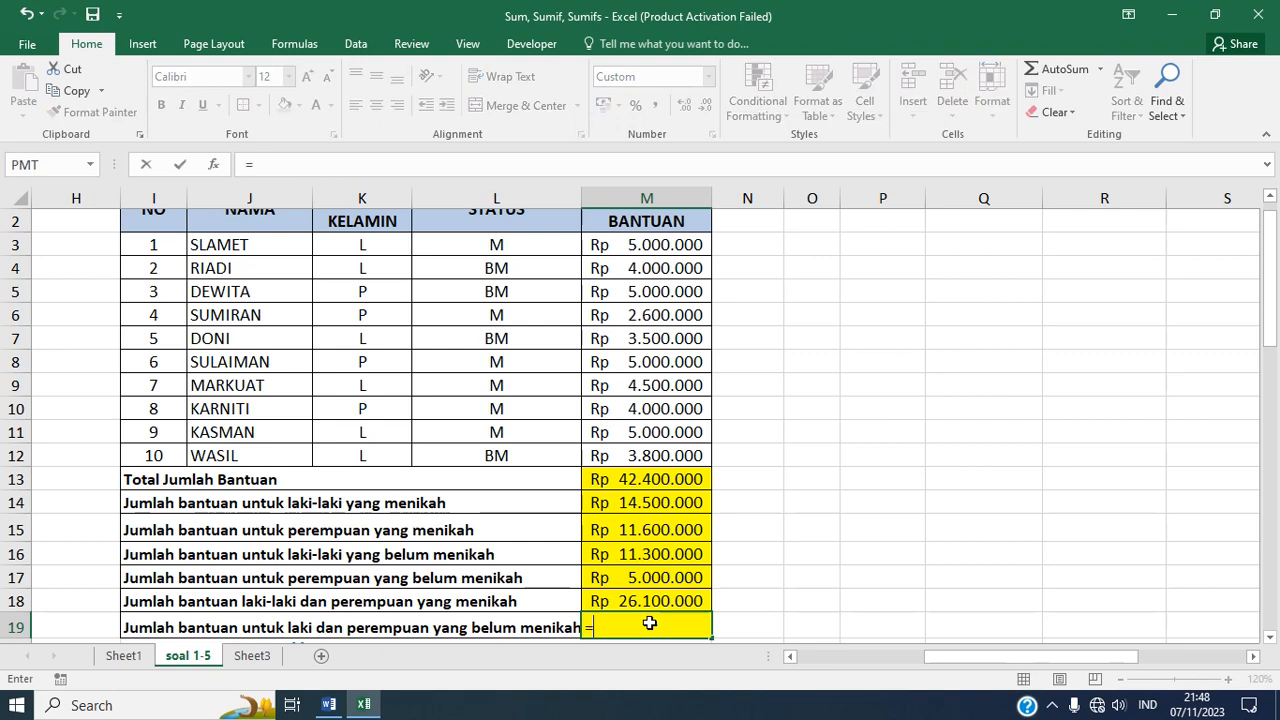
type("SUM")
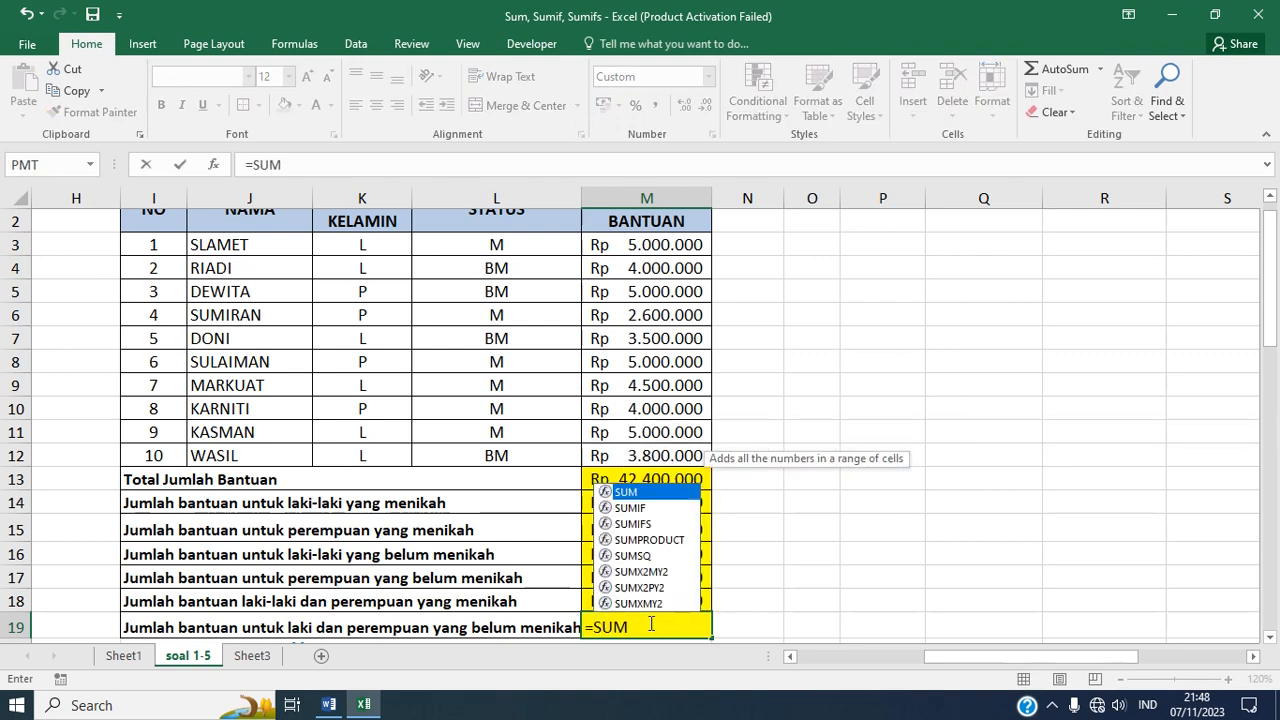
type("(")
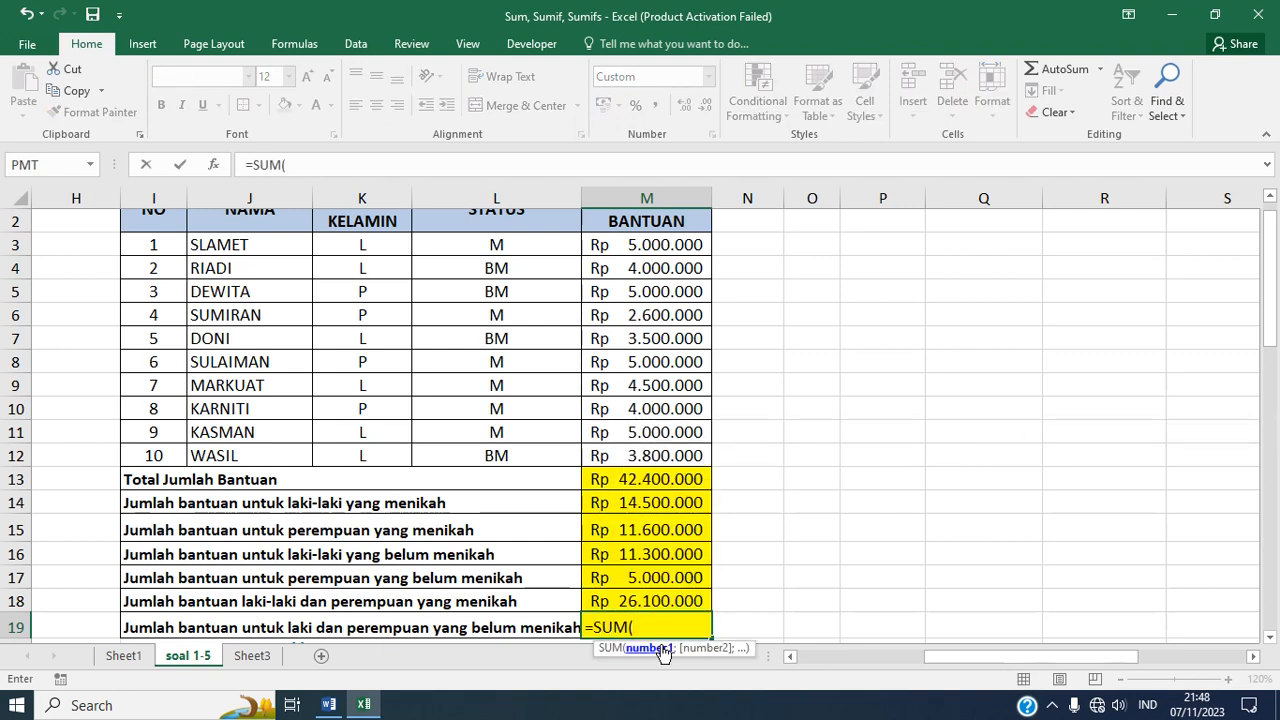
type("SUMIFS")
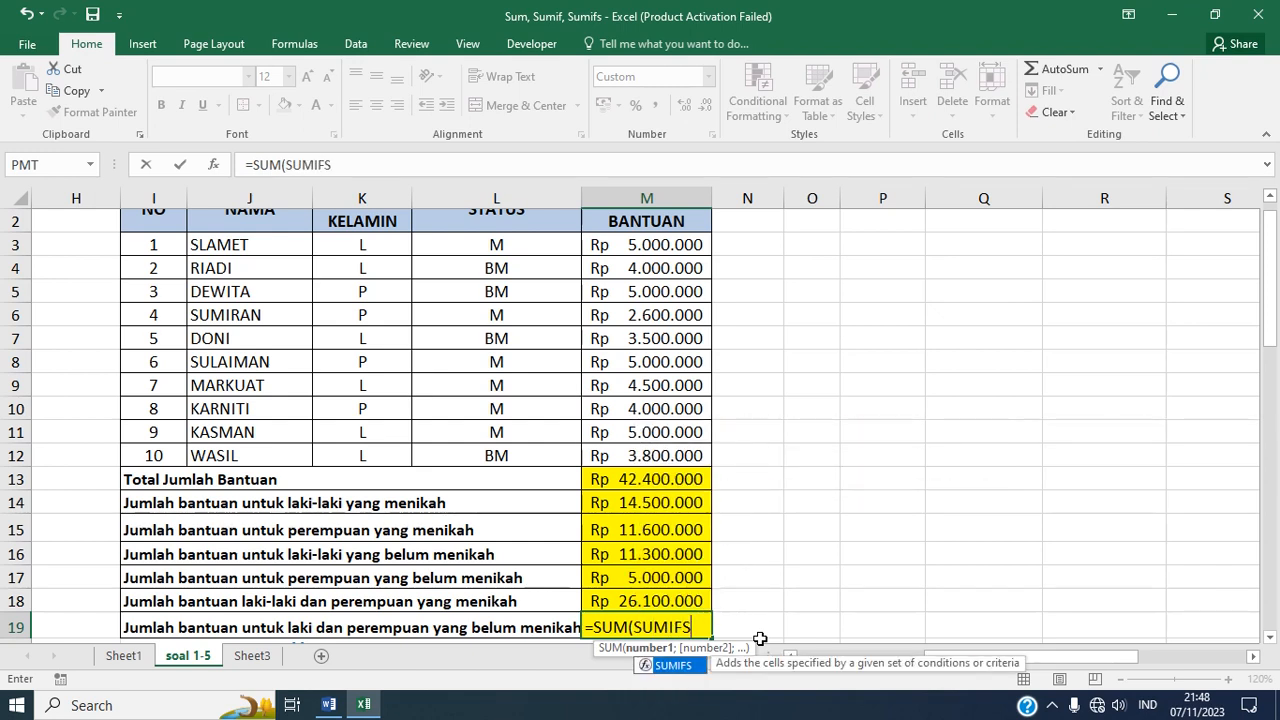
type("(")
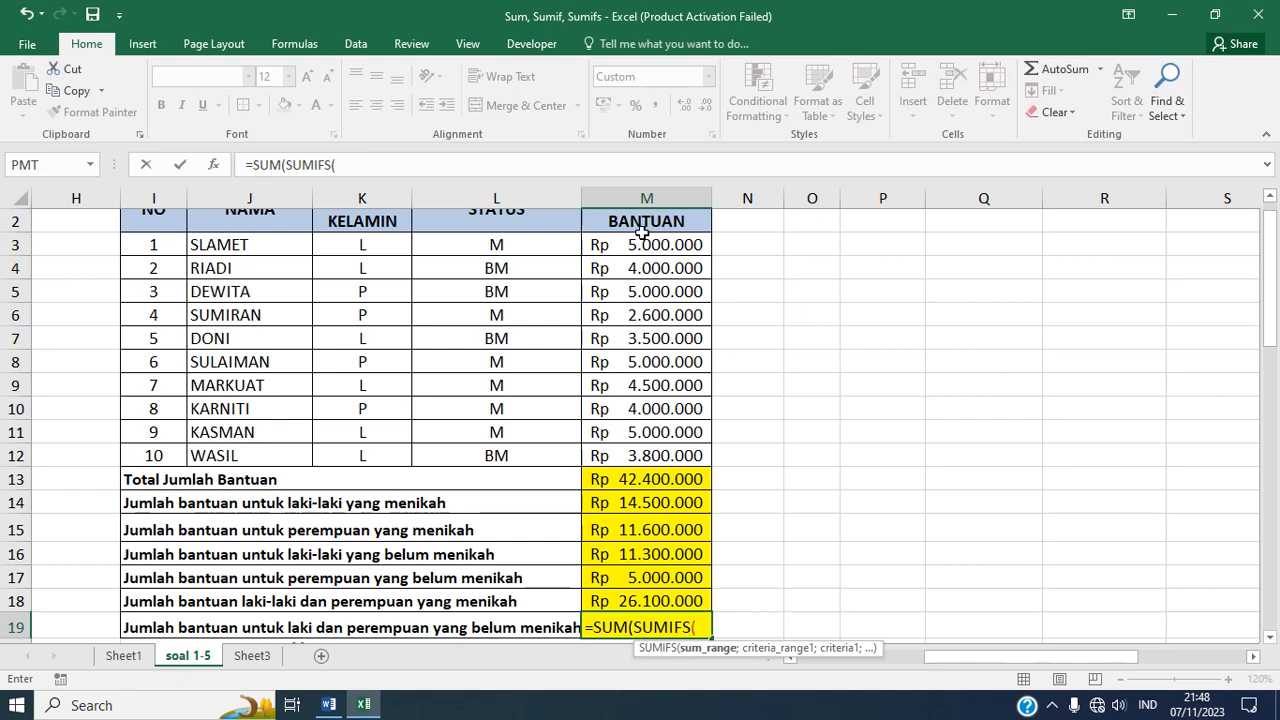
left_click_drag(637, 244, 623, 455)
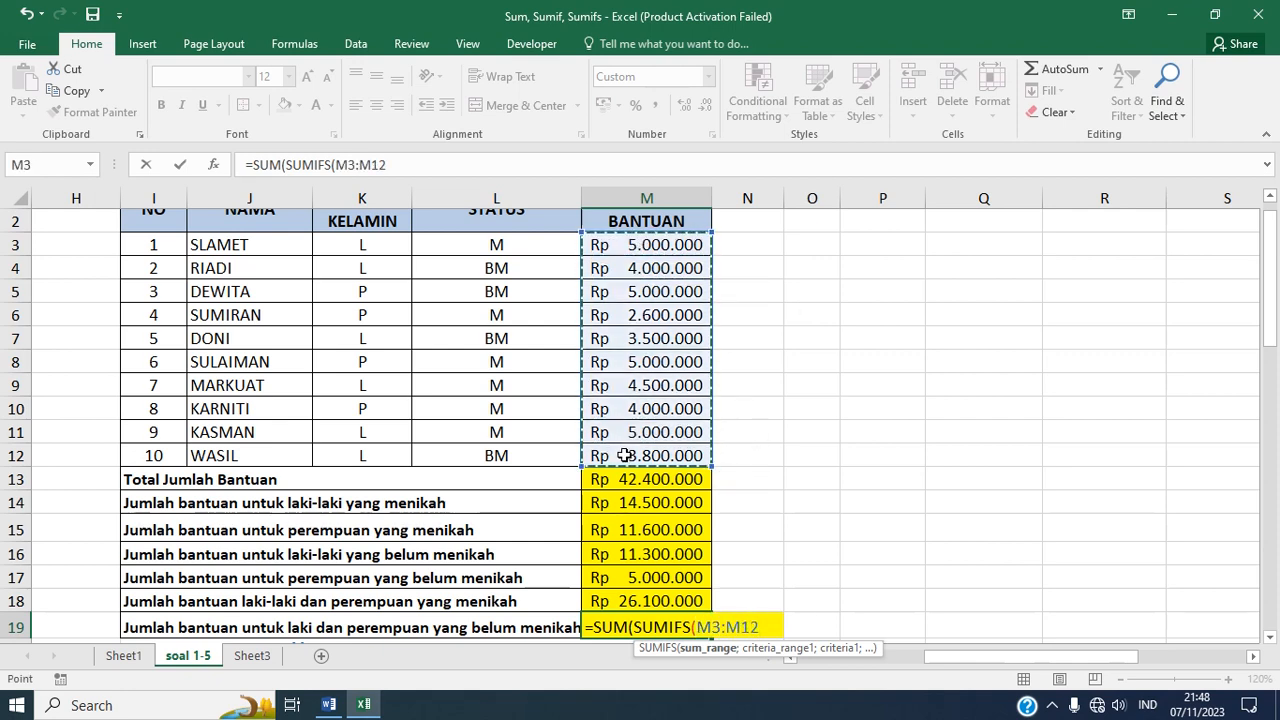
type(";")
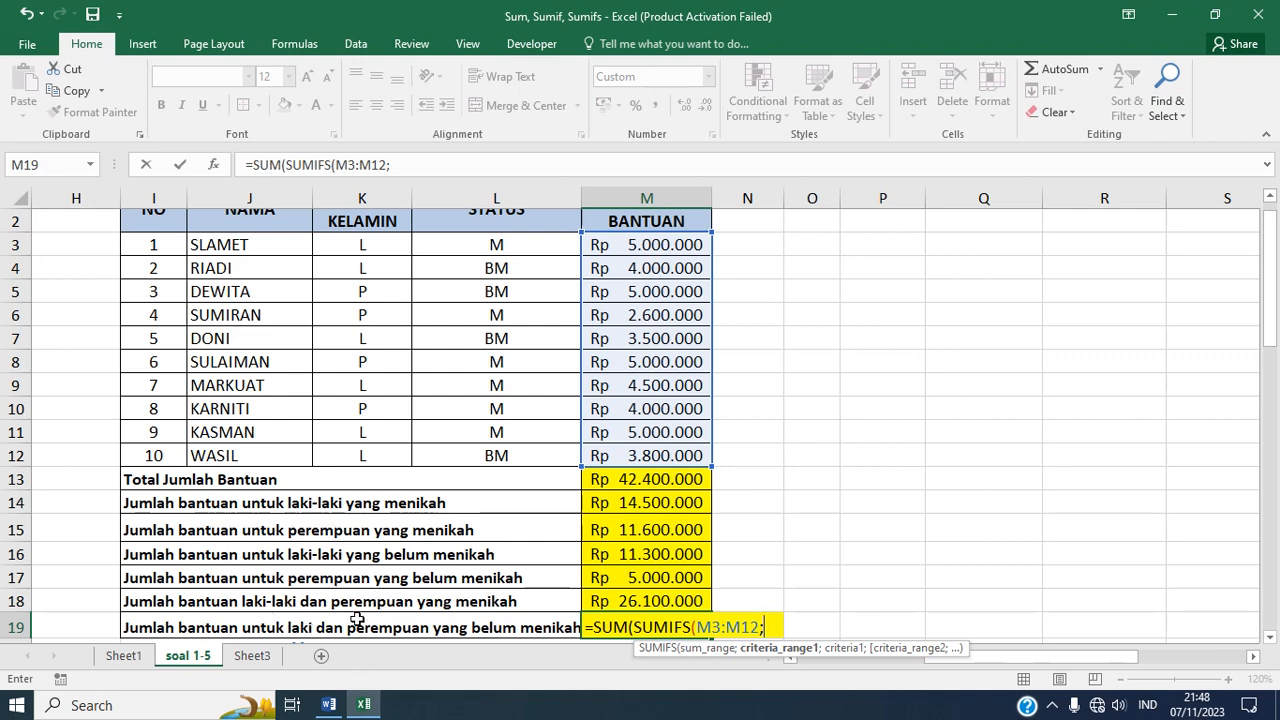
- Add the gender range K3:K12 as M19's first criteria range, with the array constant {"L";"P"} as its criterion
left_click(380, 241)
left_click_drag(380, 241, 361, 460)
type(";")
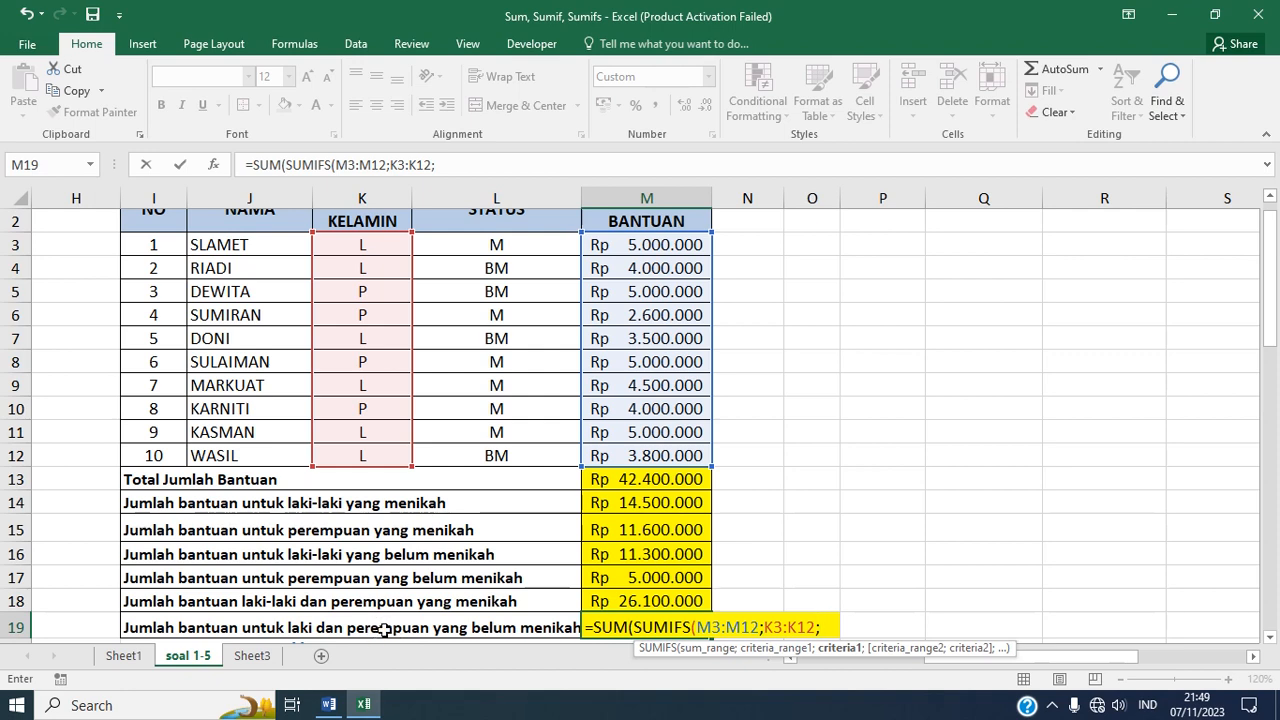
type("{\"")
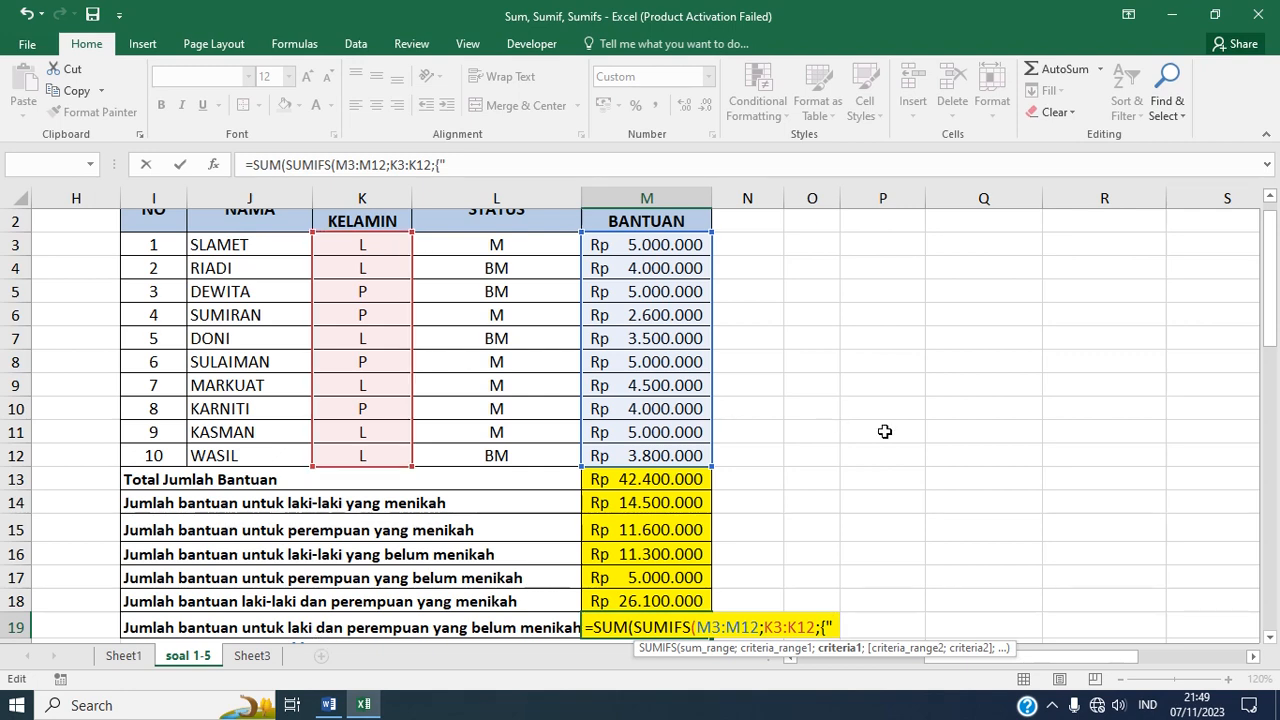
type("L\"")
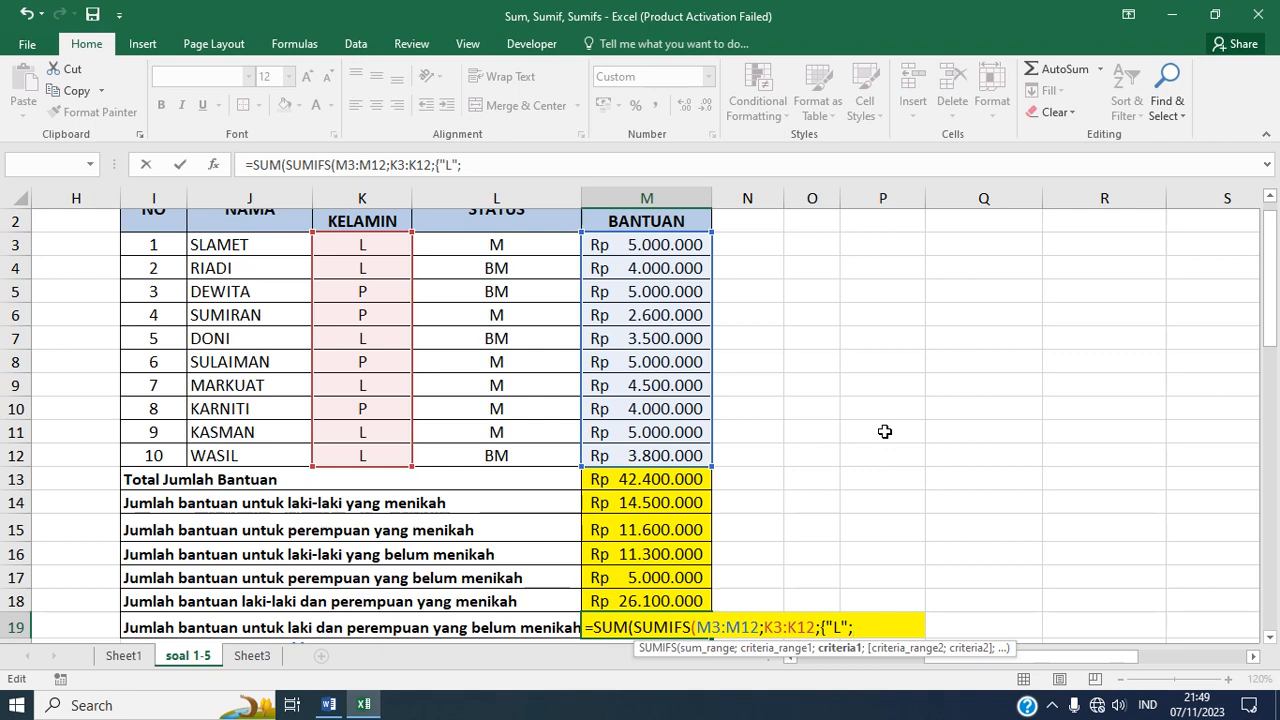
type(";\"P\"};")
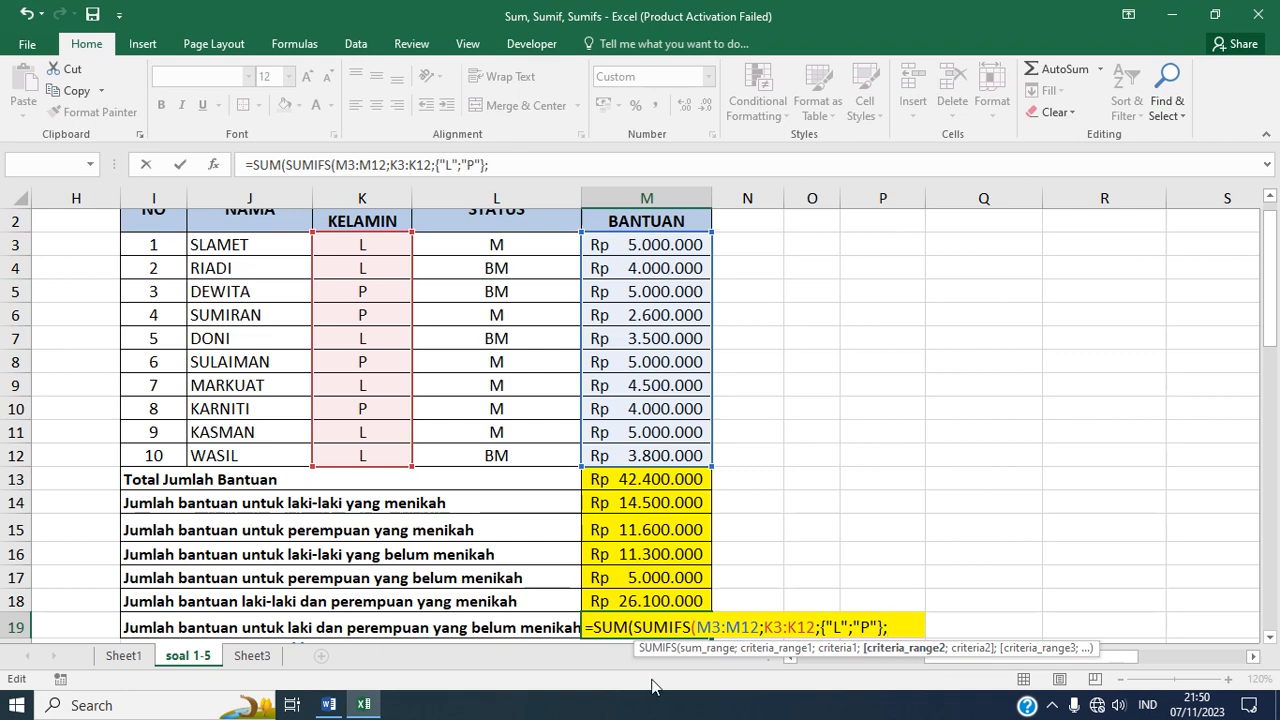
- Complete the M19 formula with the status range L3:L12 as second criteria range and cell L12 as its criterion
left_click(493, 244)
left_click_drag(493, 244, 474, 465)
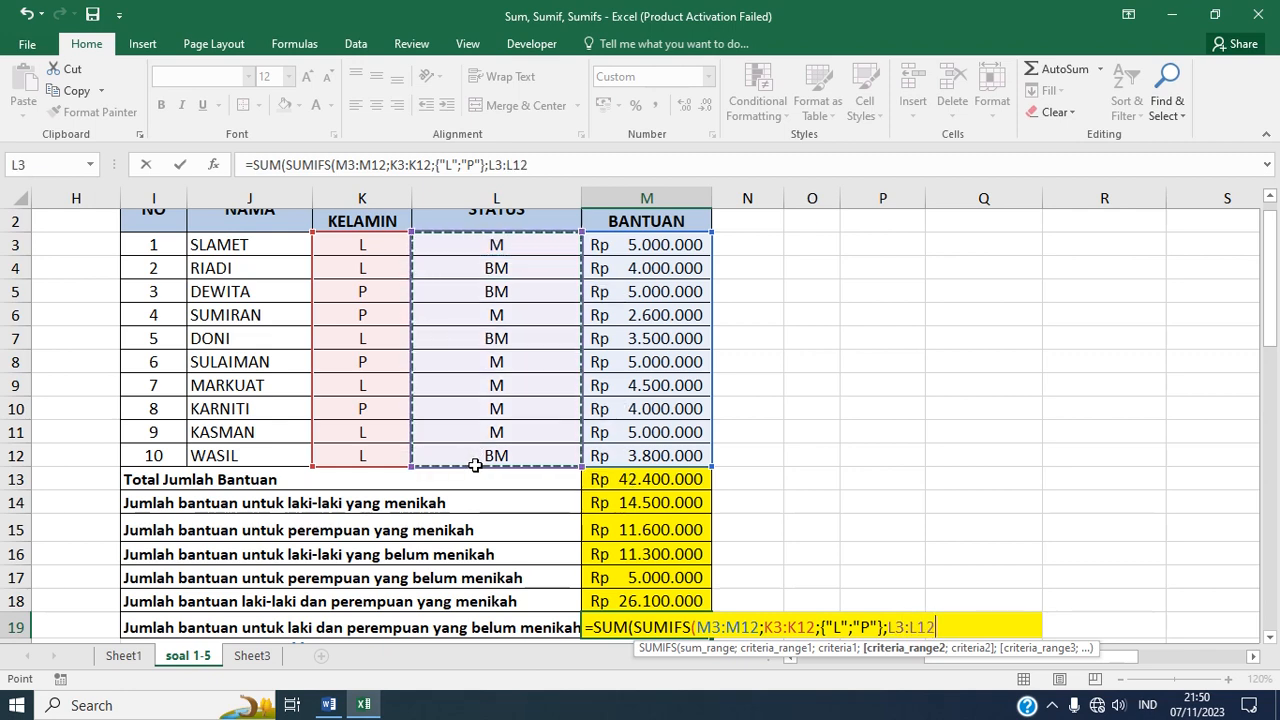
type(";")
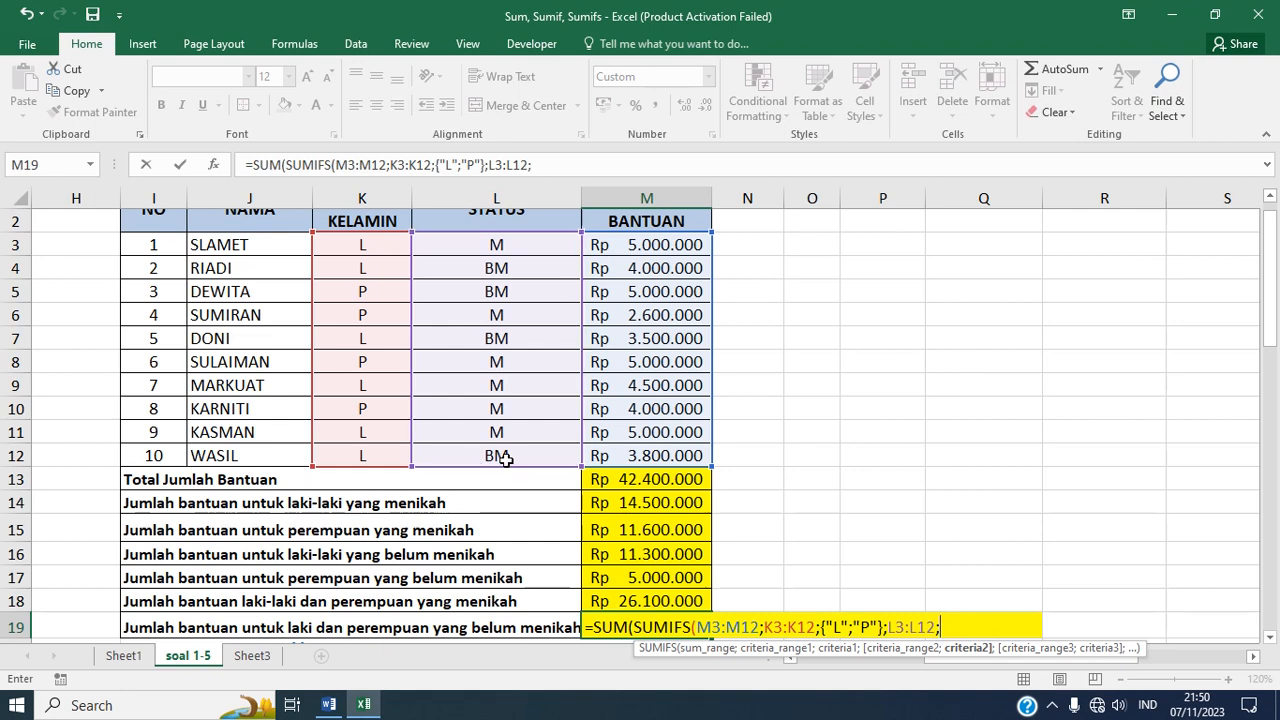
left_click(512, 456)
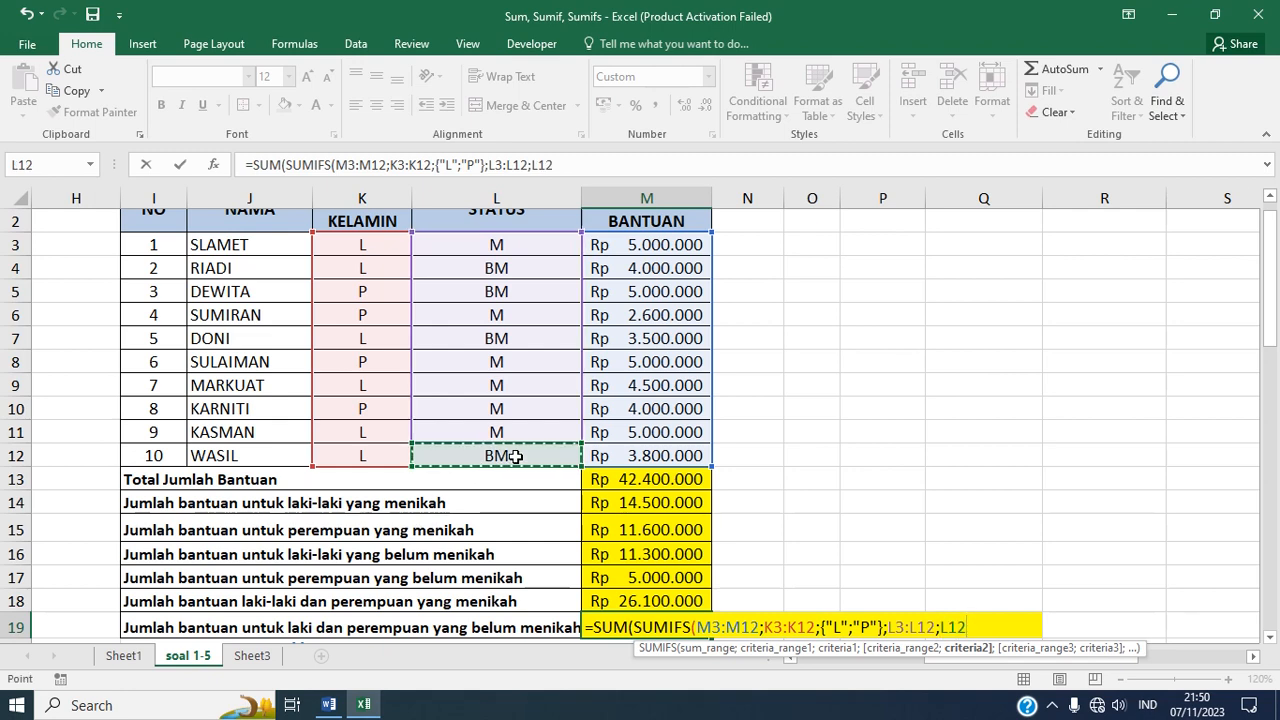
type("))")
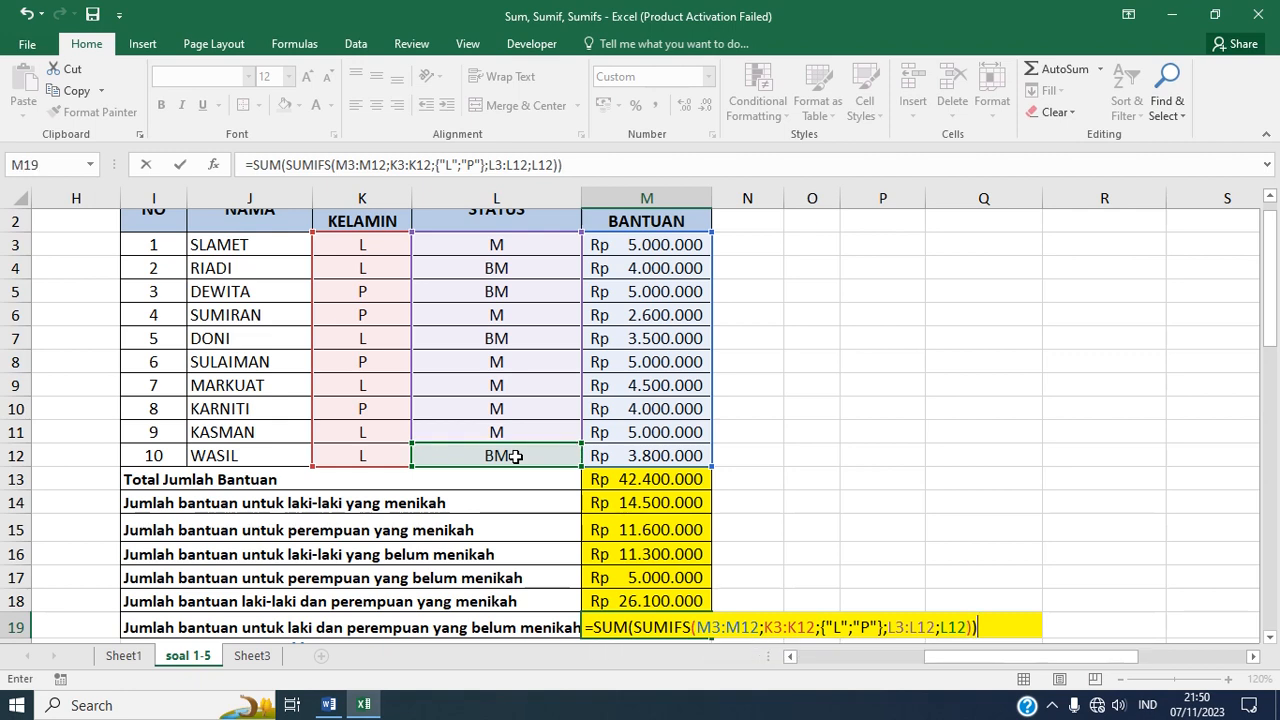
key("Return")
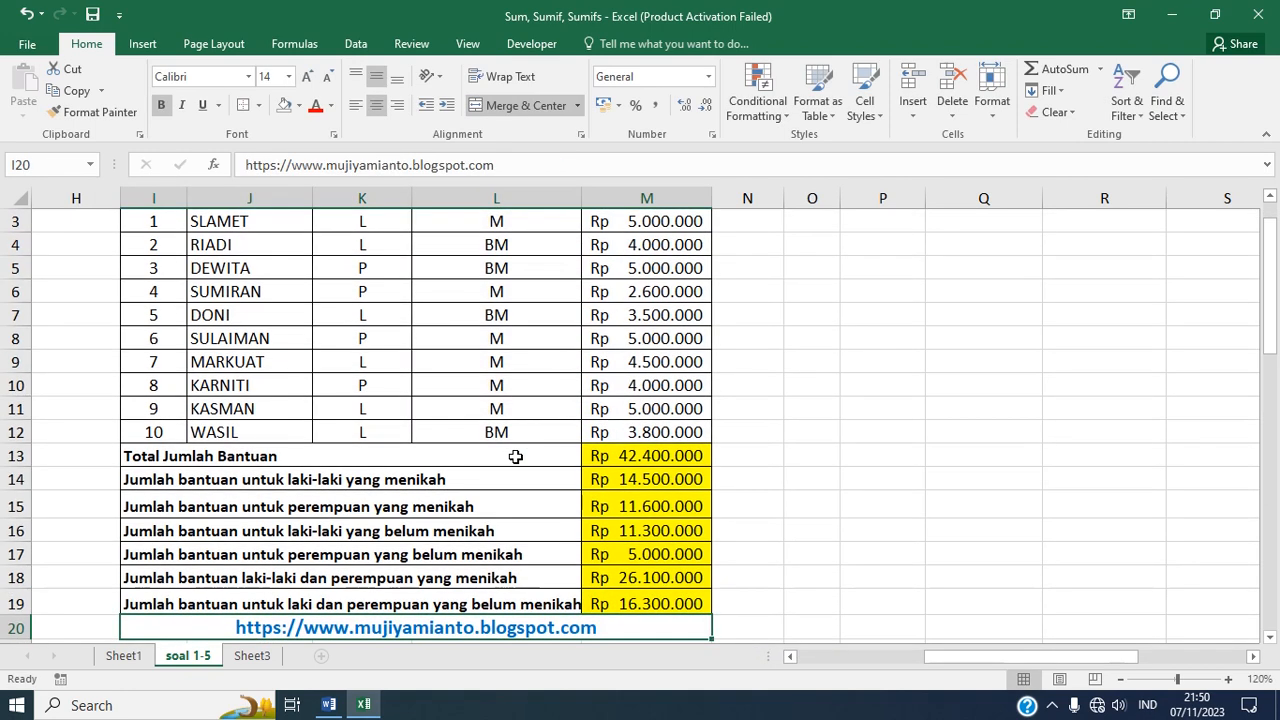